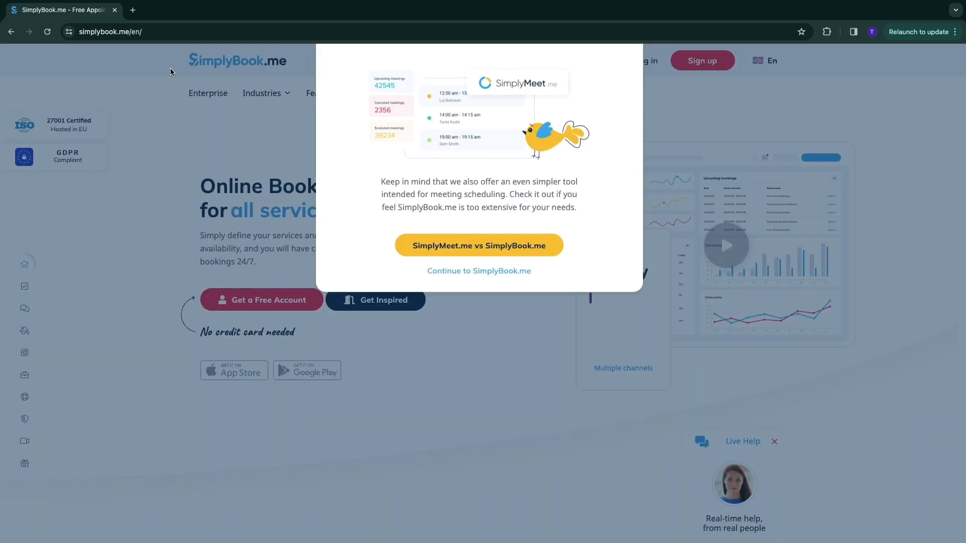
- Dismiss the SimplyMeet.me pop-up, open the pricing page and check the Free plan's price, included bookings and providers
left_click(625, 76)
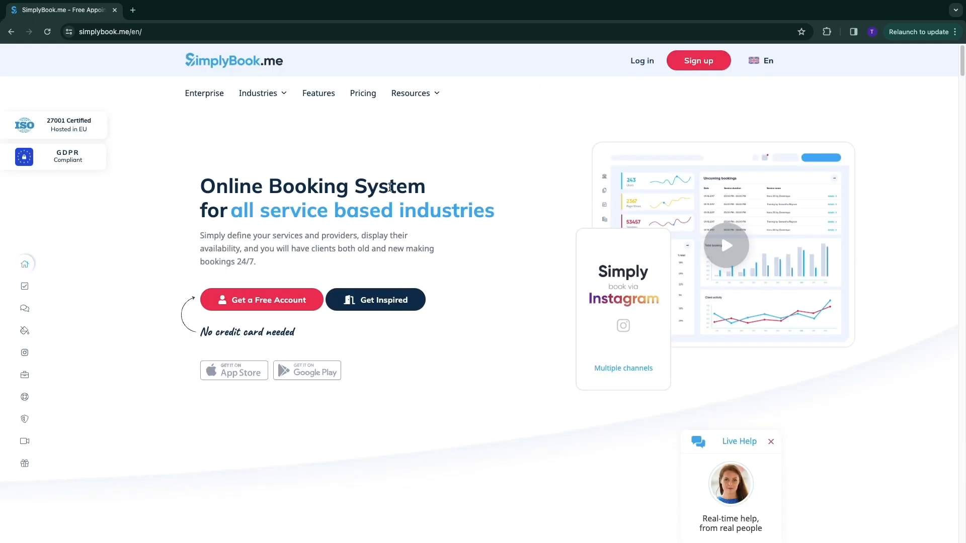
left_click(372, 98)
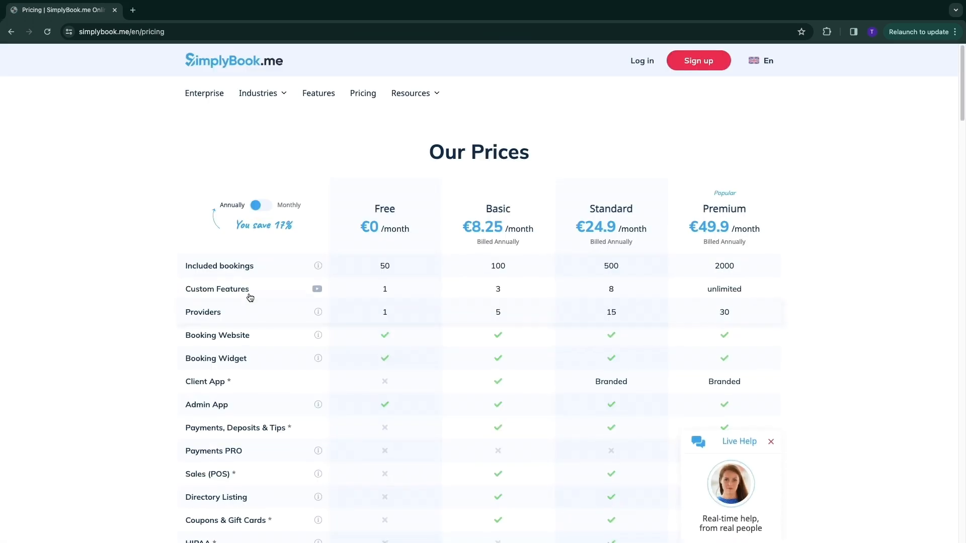
left_click_drag(364, 143, 418, 188)
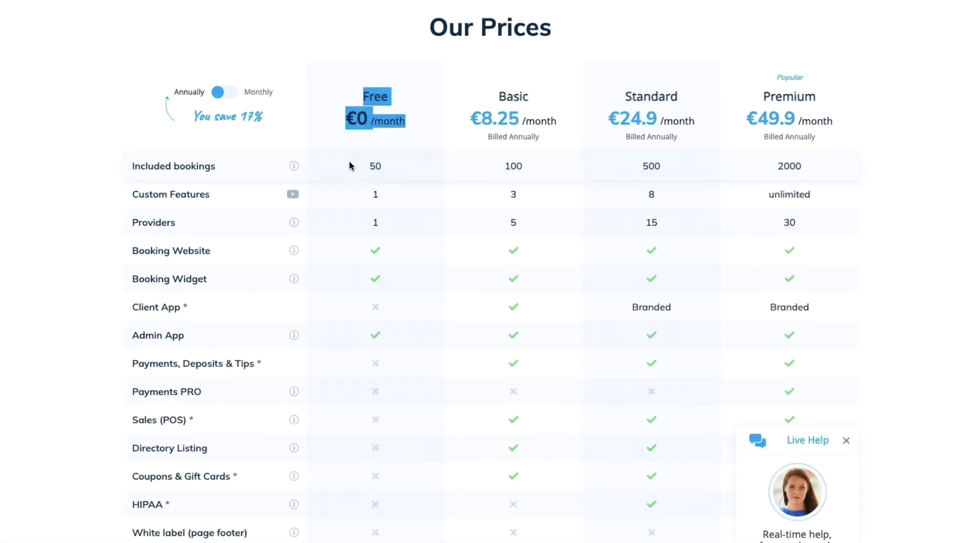
left_click(78, 159)
double_click(375, 166)
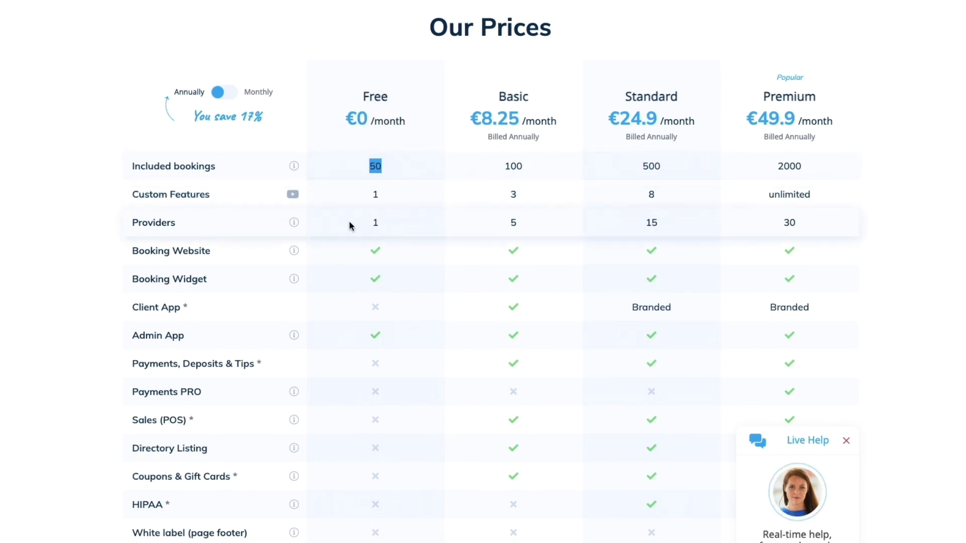
double_click(375, 222)
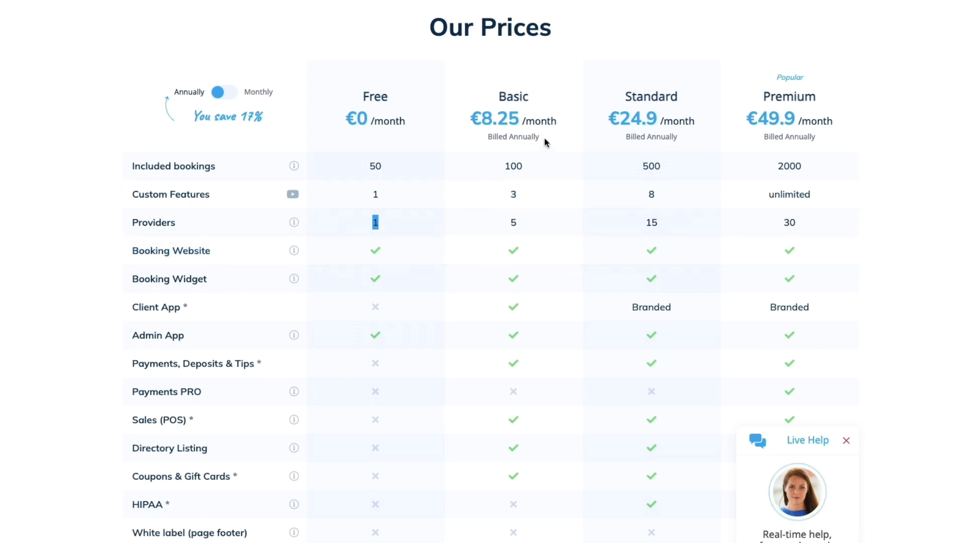
- Compare the Basic plan's monthly price and number of providers with the Free plan
left_click_drag(470, 116, 556, 118)
left_click_drag(503, 221, 521, 222)
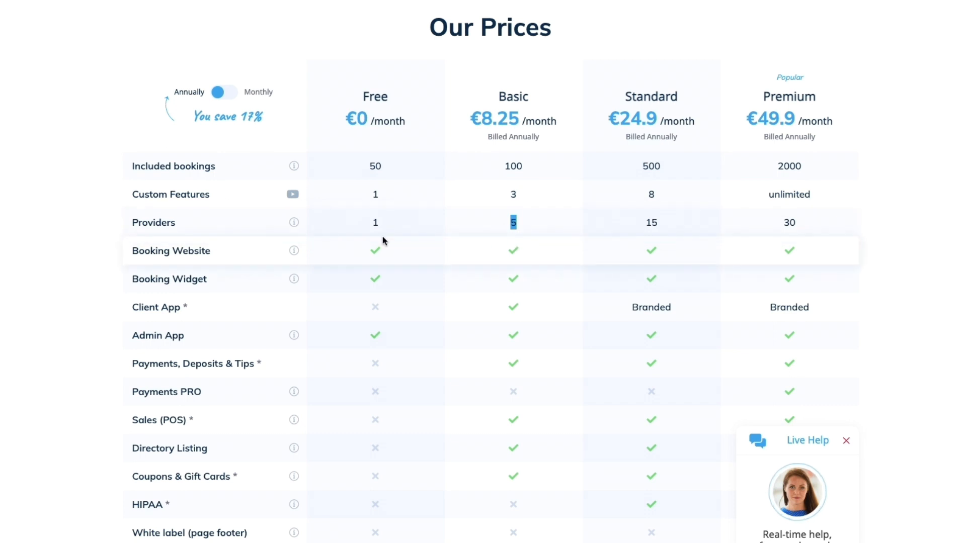
left_click(375, 123)
left_click_drag(378, 97, 412, 95)
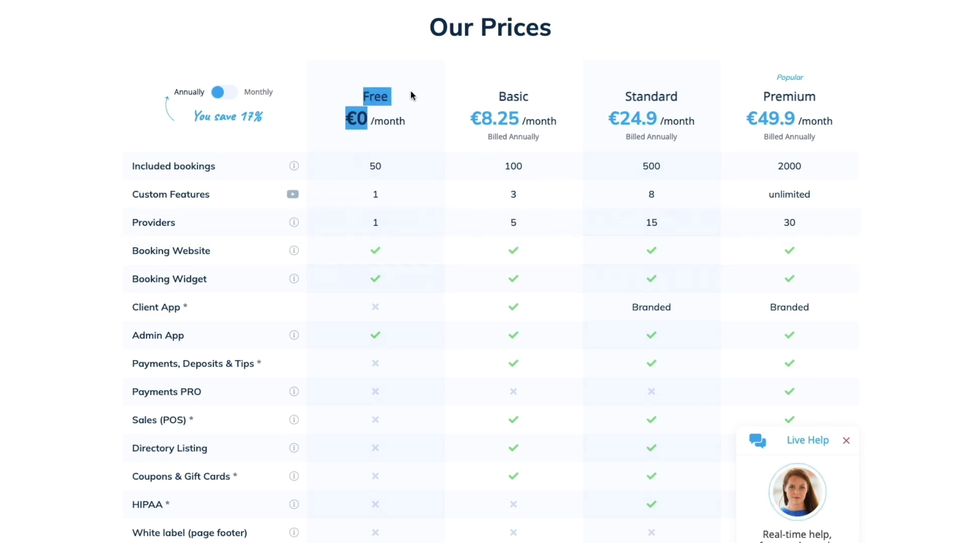
left_click(164, 193)
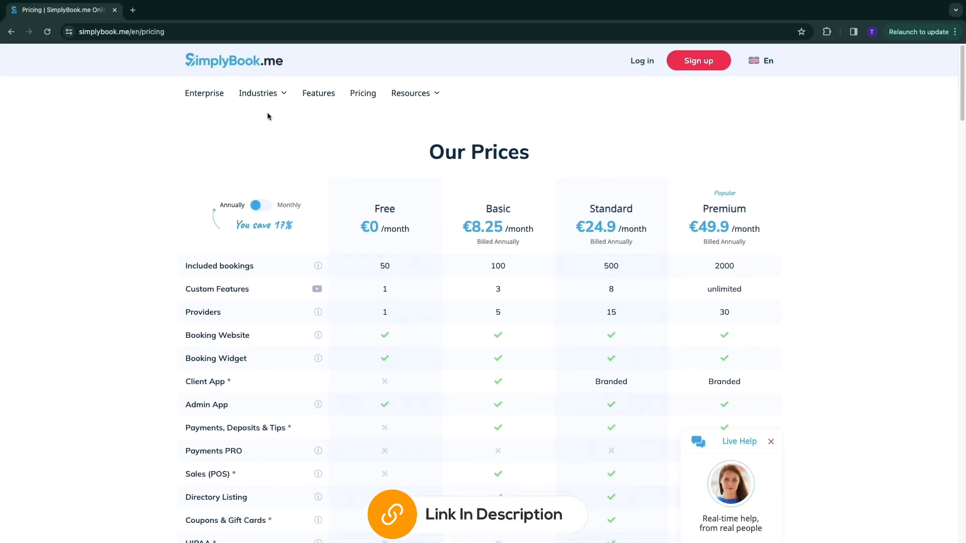
- Return to the SimplyBook.me home page and start registering a free account
left_click(241, 63)
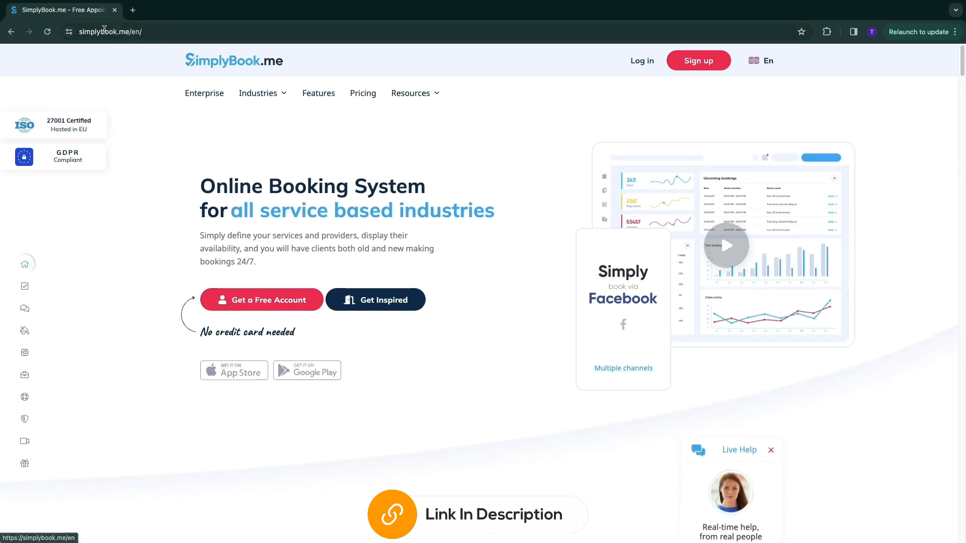
triple_click(206, 331)
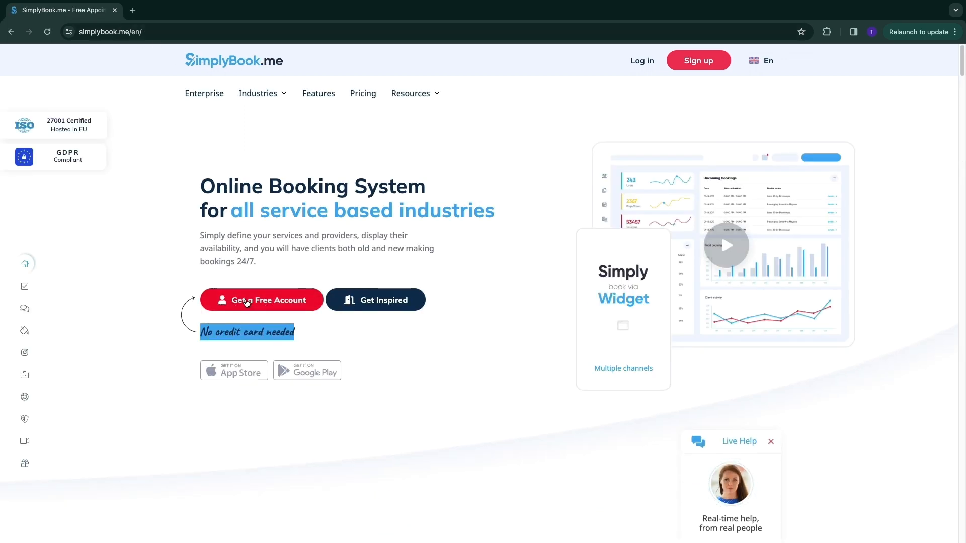
left_click(264, 302)
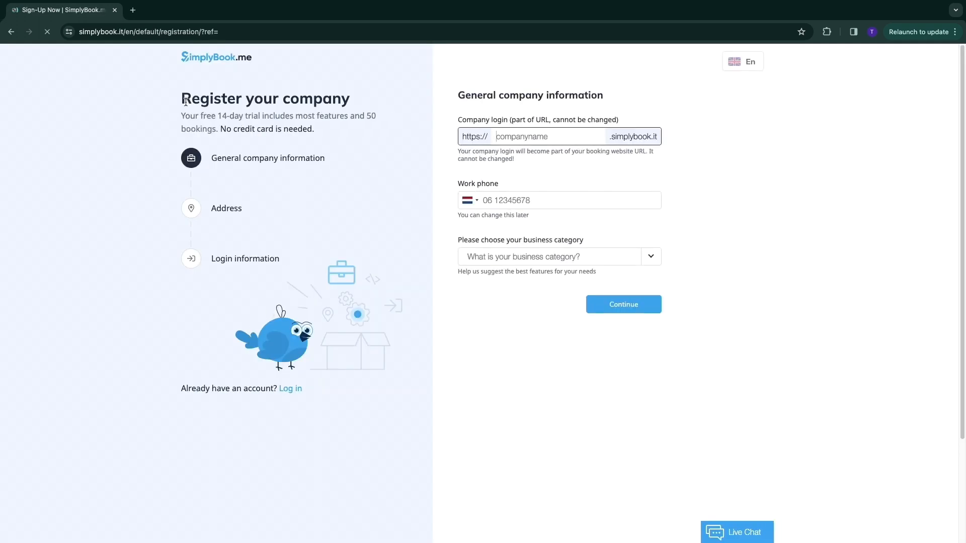
- Review the company registration form's introduction and work phone field, and go to the business category choice
left_click_drag(186, 102, 359, 134)
left_click(366, 199)
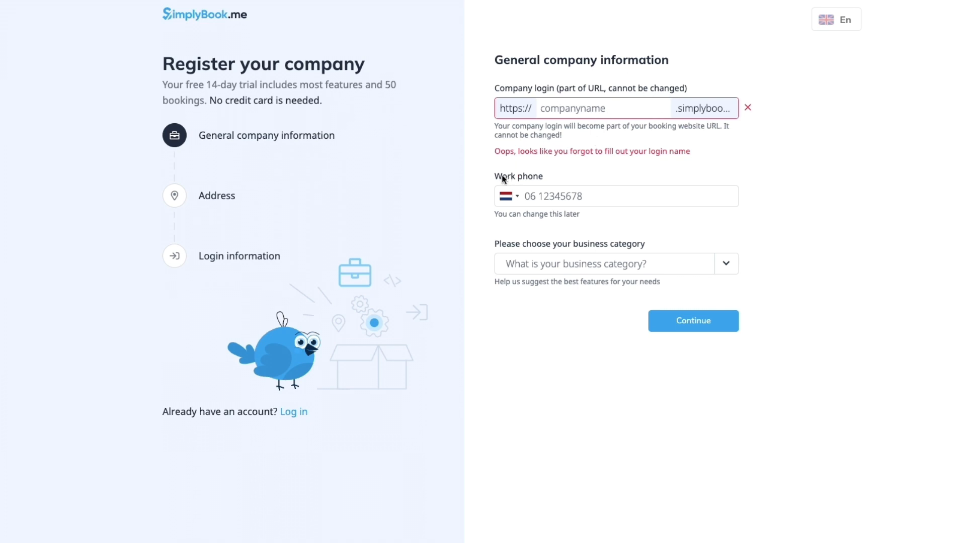
left_click_drag(494, 177, 539, 178)
left_click_drag(495, 214, 583, 218)
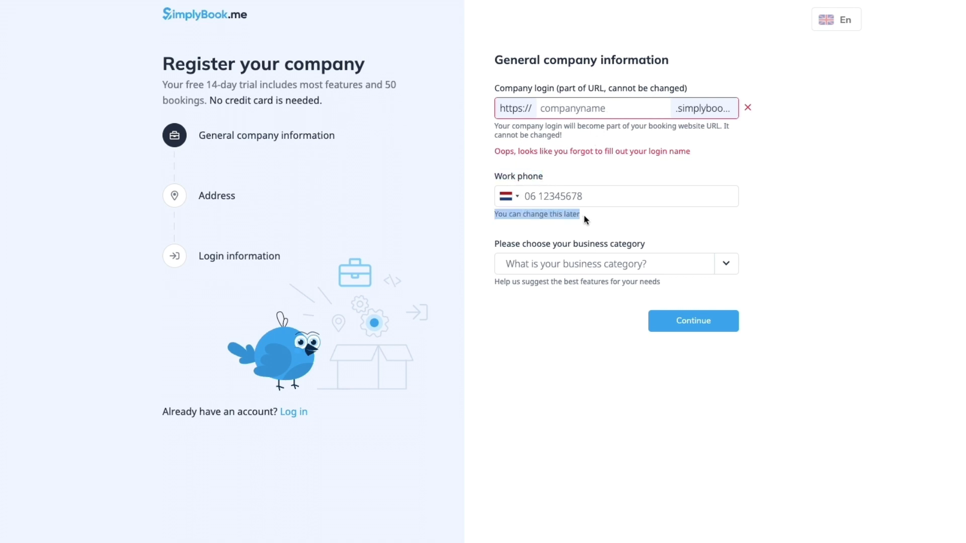
left_click_drag(497, 245, 646, 246)
left_click(630, 264)
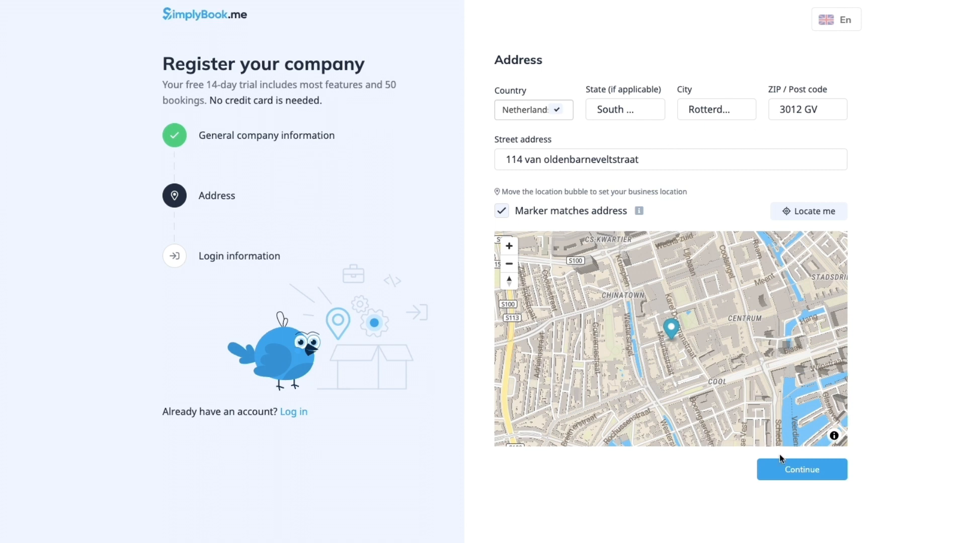
- Submit the company address and review the name, email and password fields of the login information
left_click(813, 472)
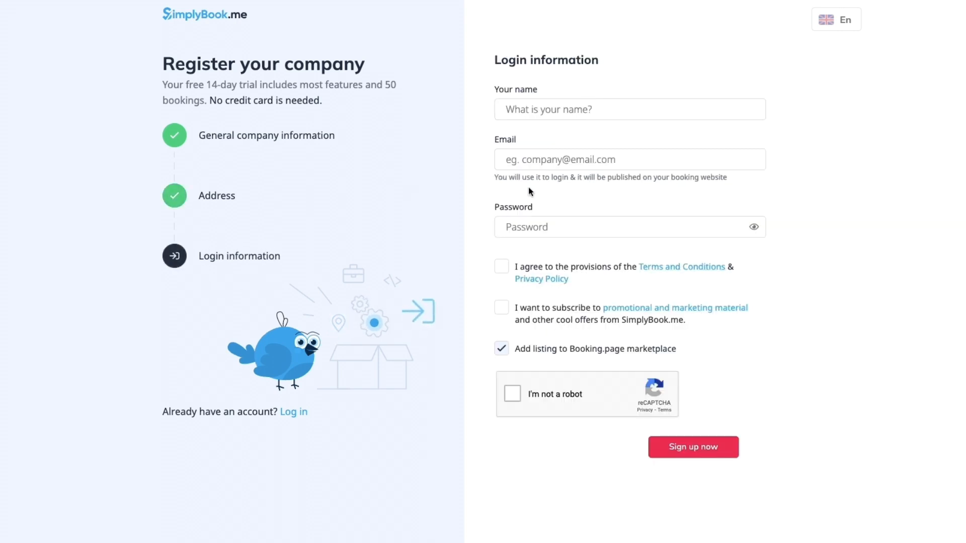
left_click_drag(493, 62, 637, 67)
left_click(637, 67)
left_click_drag(493, 90, 578, 91)
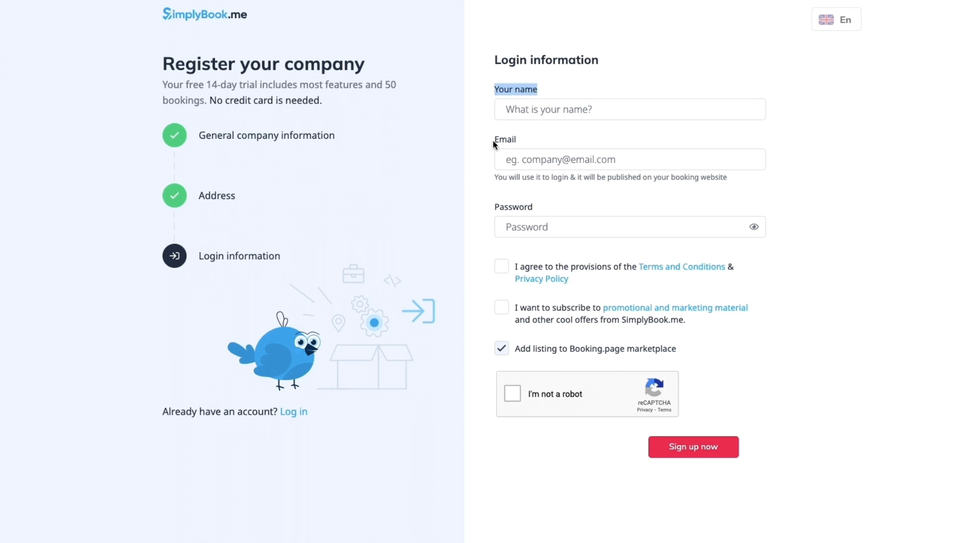
left_click_drag(493, 143, 584, 142)
left_click_drag(493, 207, 576, 210)
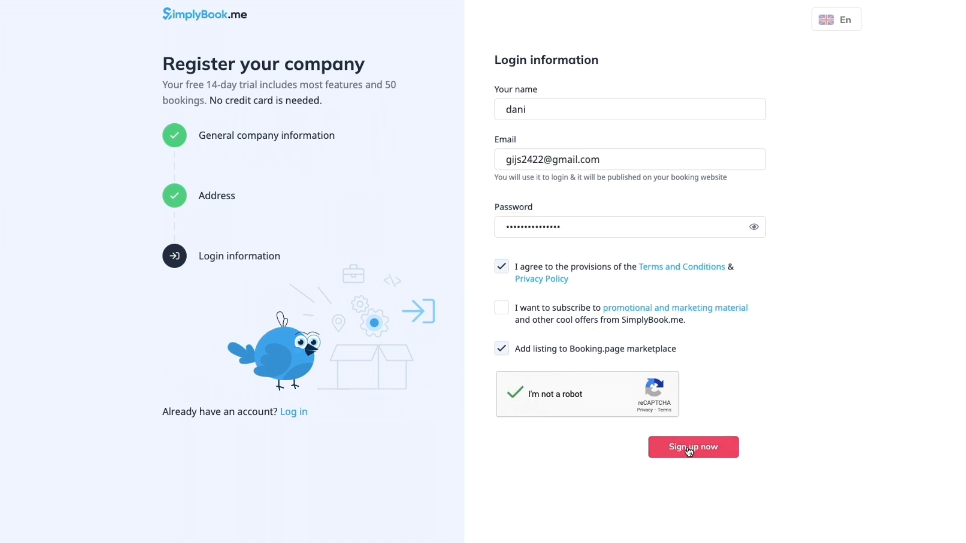
- Submit the sign-up form, dismiss the saved-password notice and read the email verification instructions
left_click(691, 450)
left_click_drag(385, 43, 662, 47)
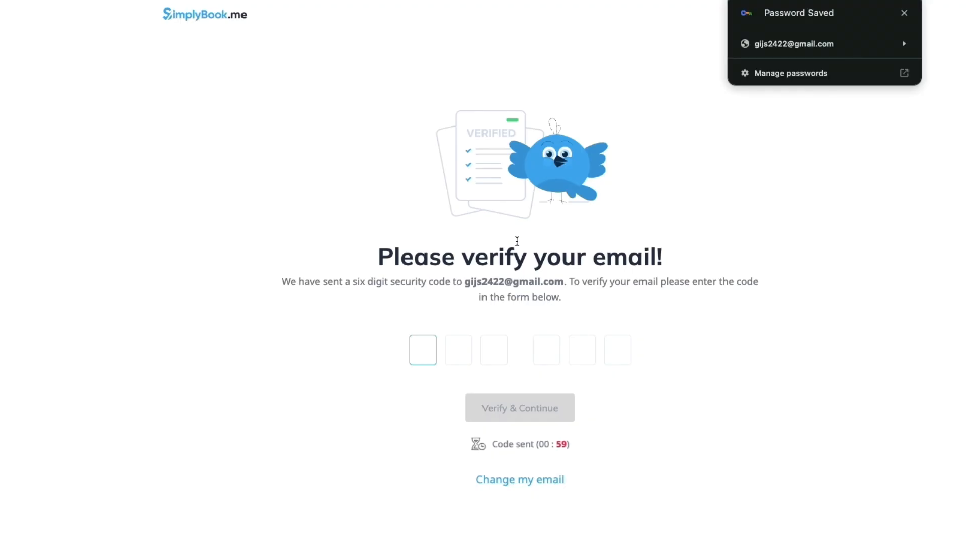
left_click_drag(378, 257, 662, 259)
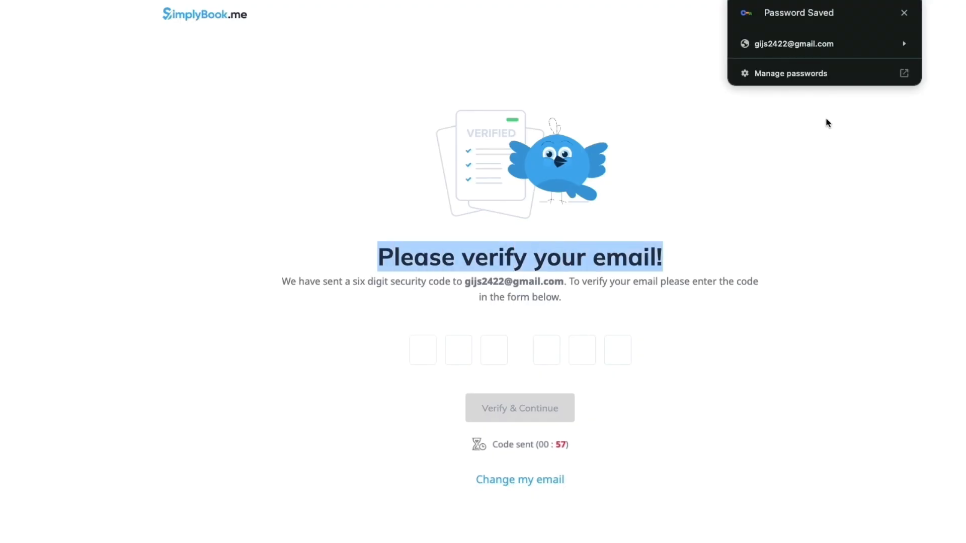
left_click(903, 13)
left_click_drag(353, 281, 439, 284)
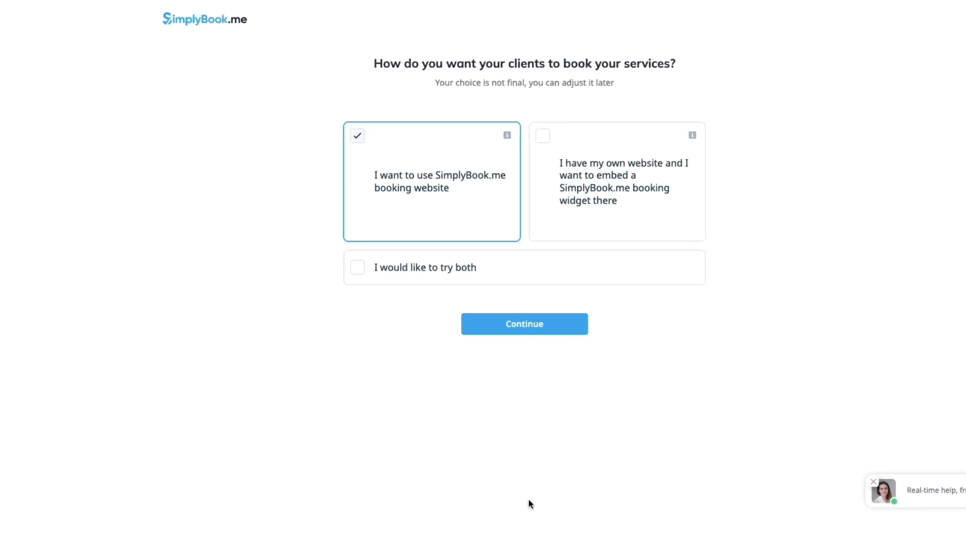
- Choose "I would like to try both" as the way clients book services and continue the setup
left_click_drag(371, 65, 687, 75)
left_click(285, 99)
left_click(543, 137)
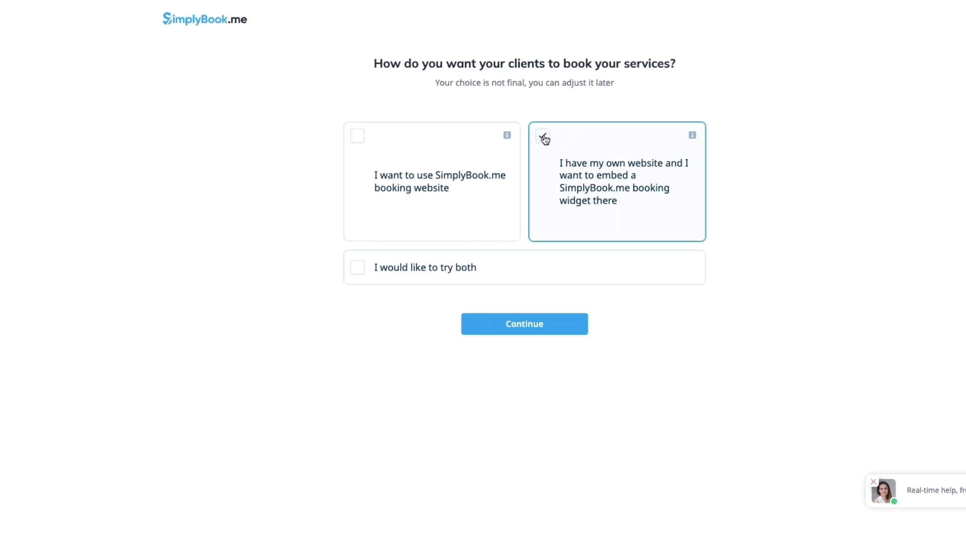
left_click(387, 275)
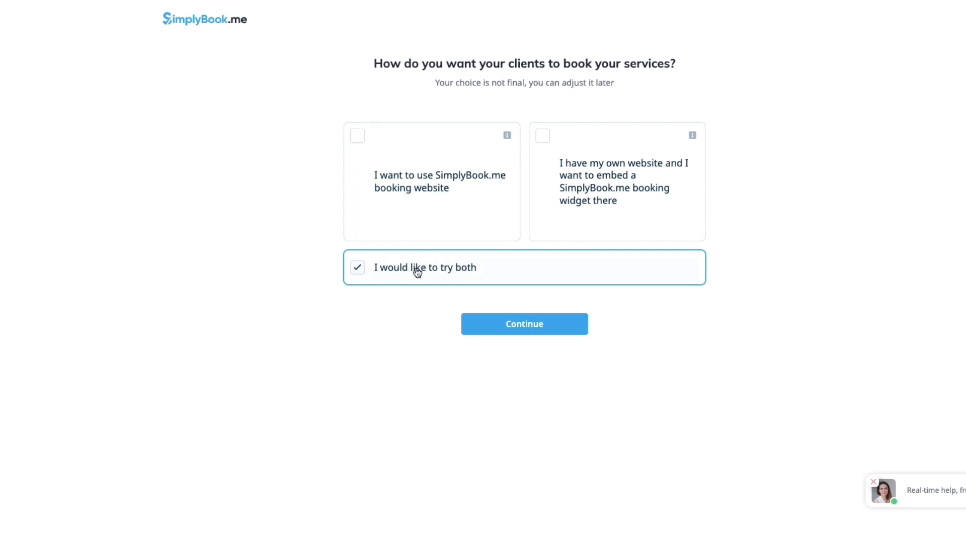
left_click_drag(373, 273, 478, 280)
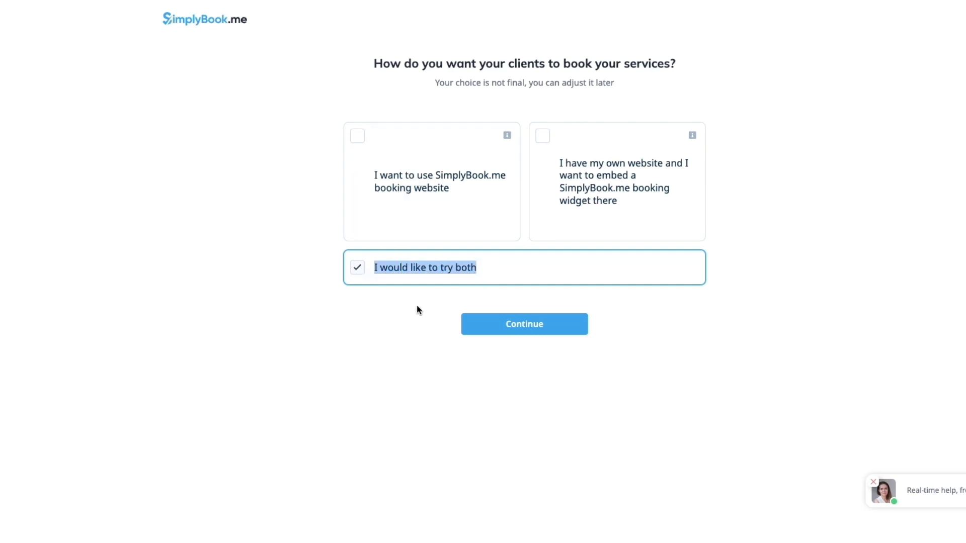
left_click(505, 328)
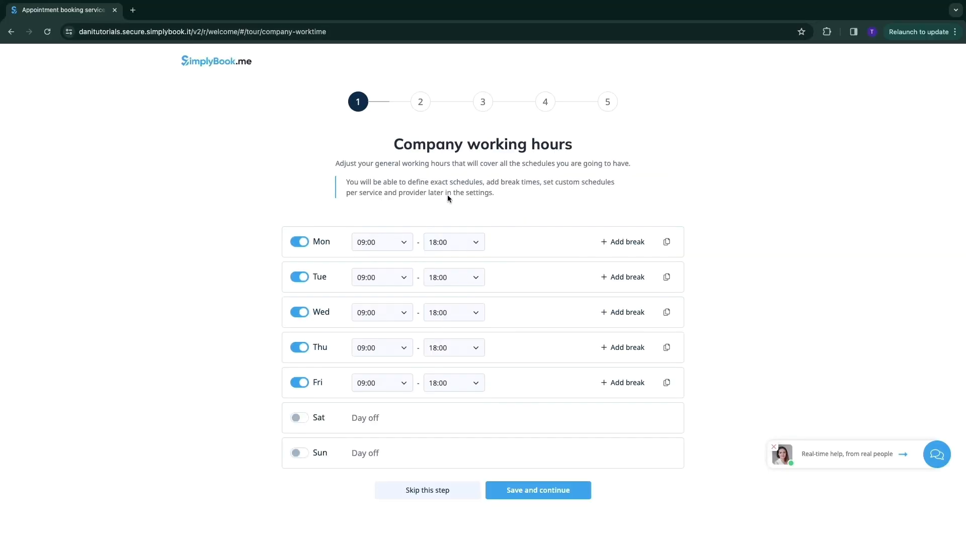
- Review the company working hours and try switching Saturday on as a working day
left_click_drag(396, 145, 618, 148)
left_click(650, 153)
left_click_drag(385, 146, 636, 145)
left_click(269, 198)
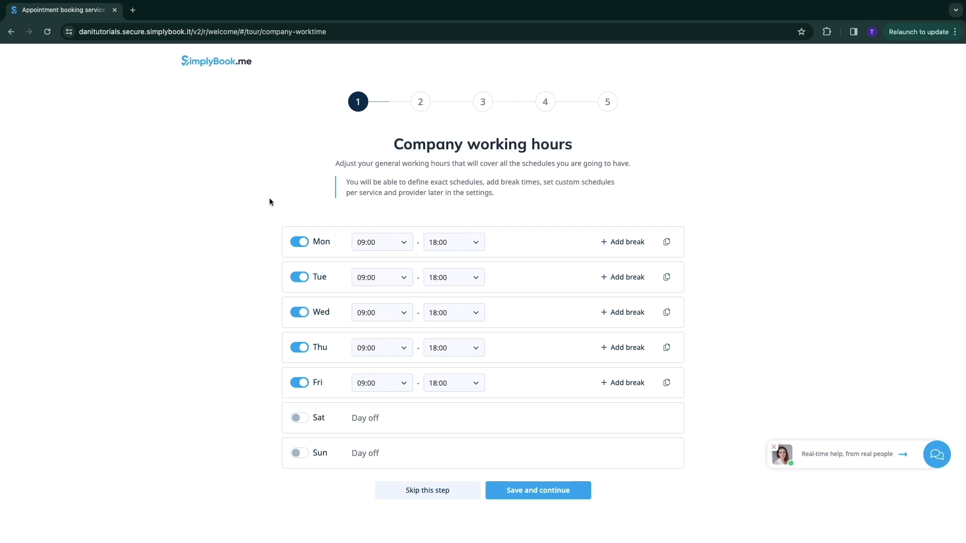
left_click(298, 420)
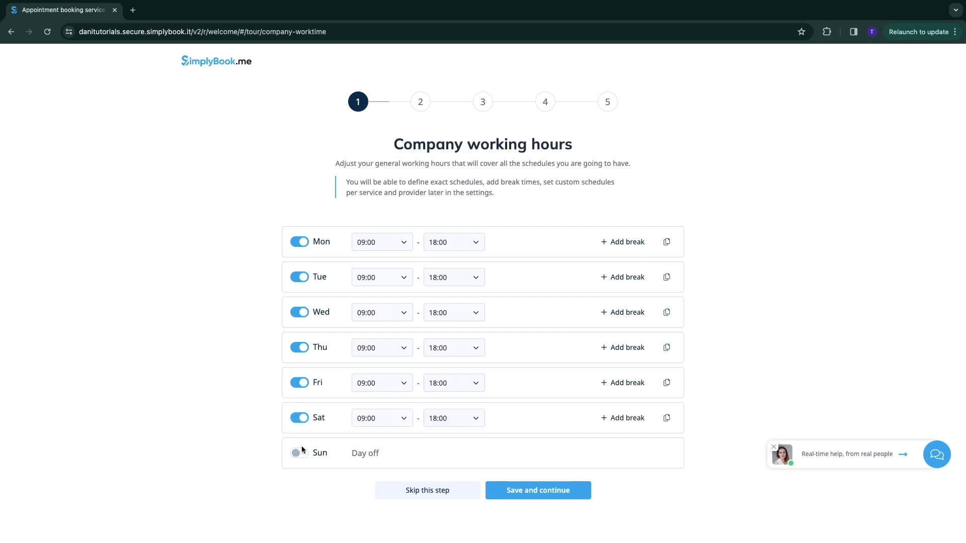
left_click(303, 421)
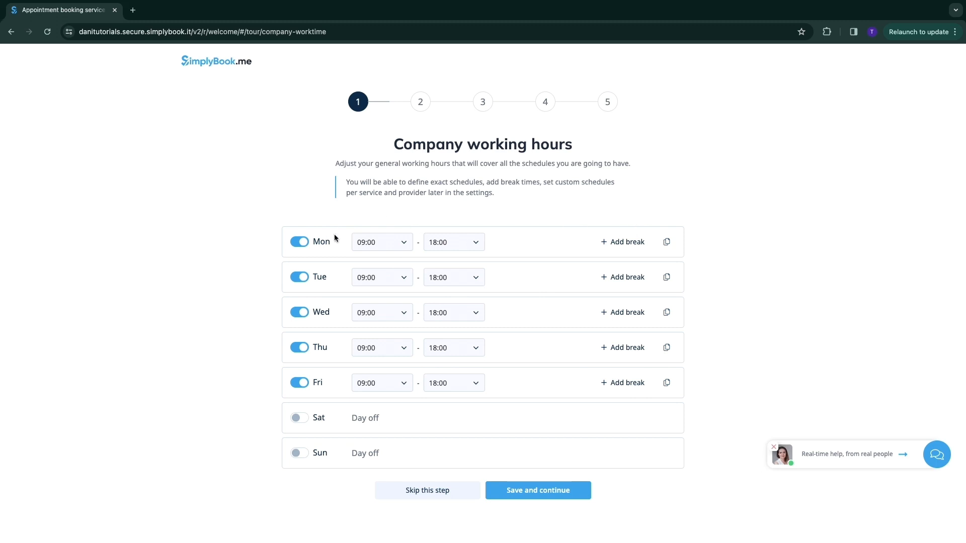
- Add a 13:00–14:00 break to every weekday from Monday to Friday
left_click(623, 243)
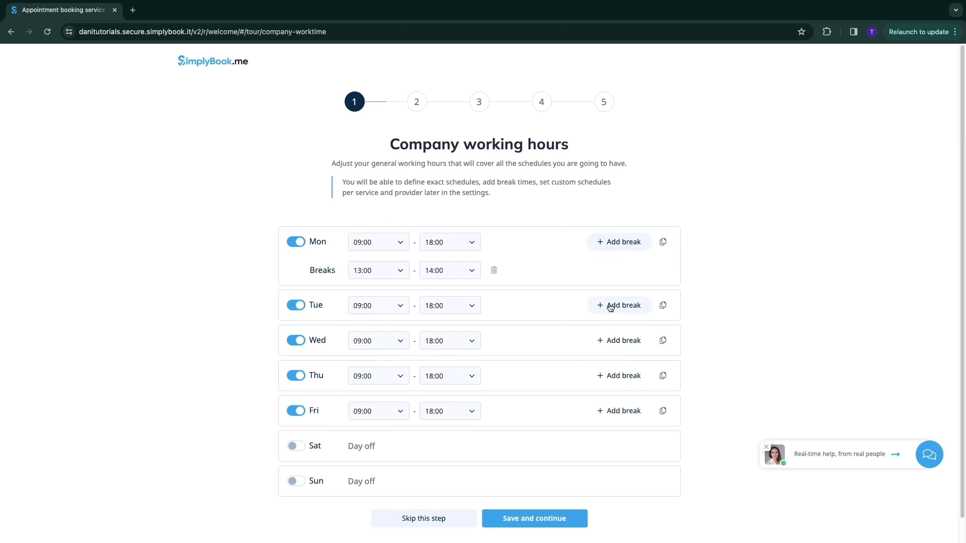
left_click(610, 308)
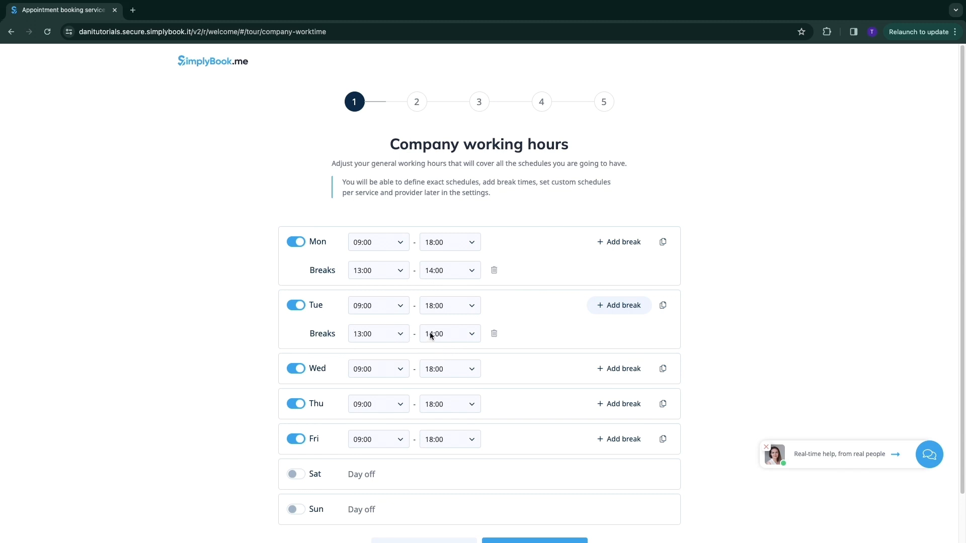
left_click(619, 370)
left_click(628, 433)
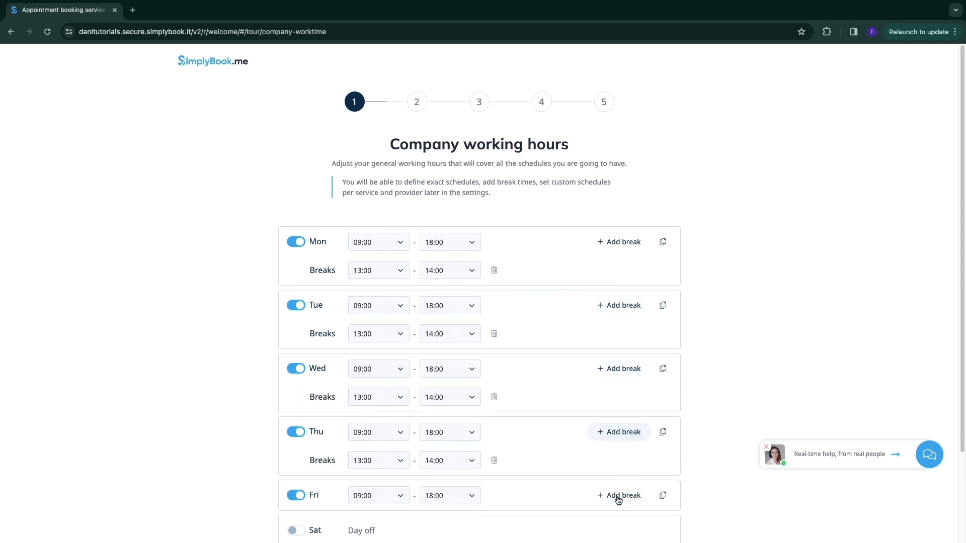
left_click(619, 497)
- Set the end of Tuesday's break to 13:30 and save the company working hours
left_click(443, 340)
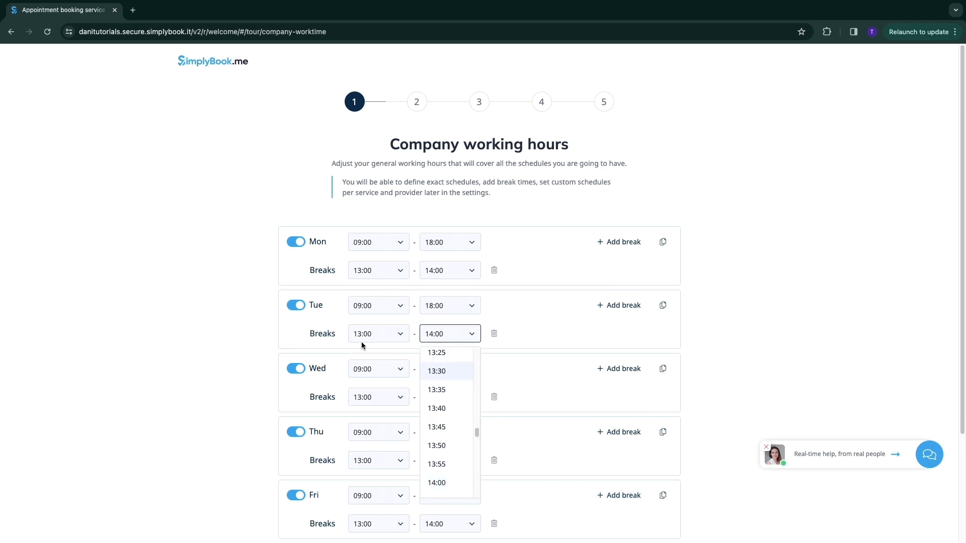
left_click(447, 374)
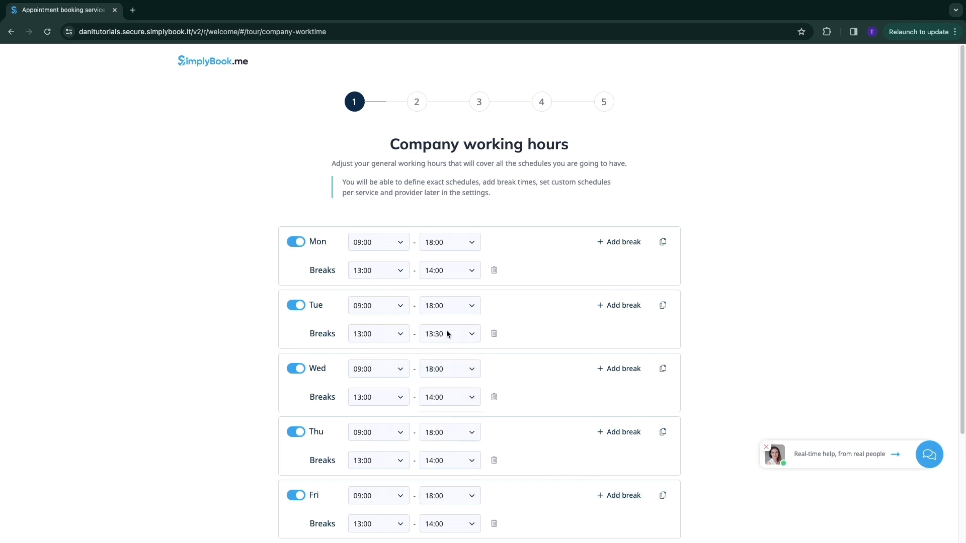
scroll(291, 373, "down", 1)
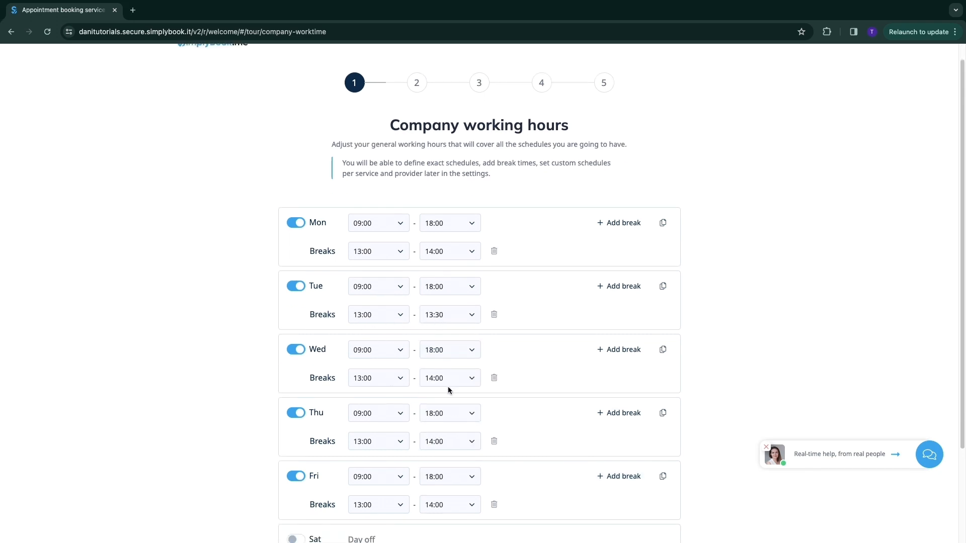
scroll(434, 435, "down", 5)
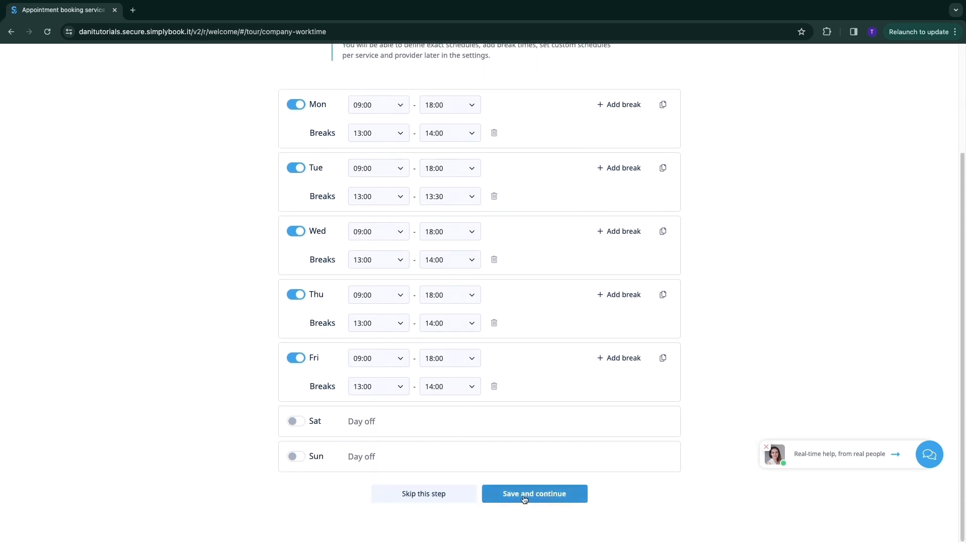
left_click(550, 495)
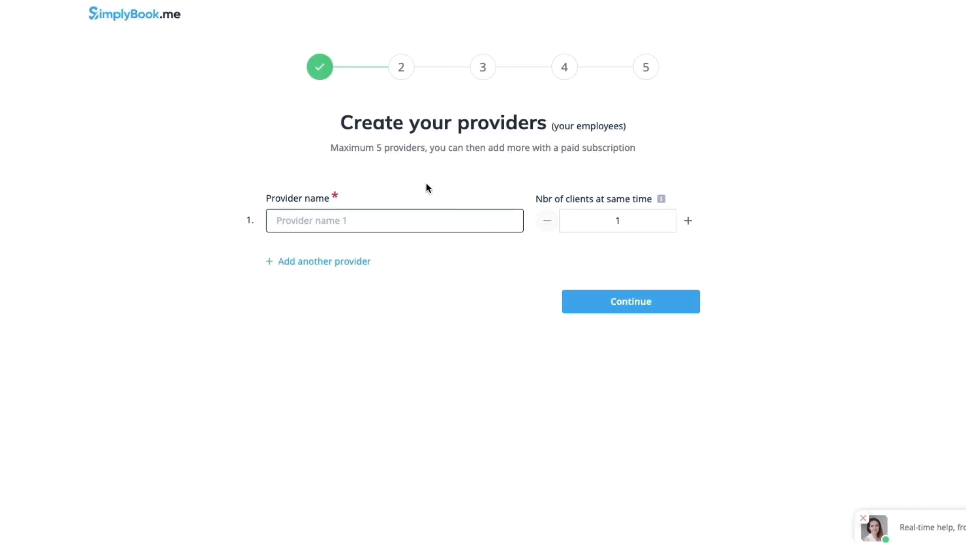
- Add two more provider rows to the providers form and review the setting for the number of clients at the same time
left_click_drag(312, 130, 549, 125)
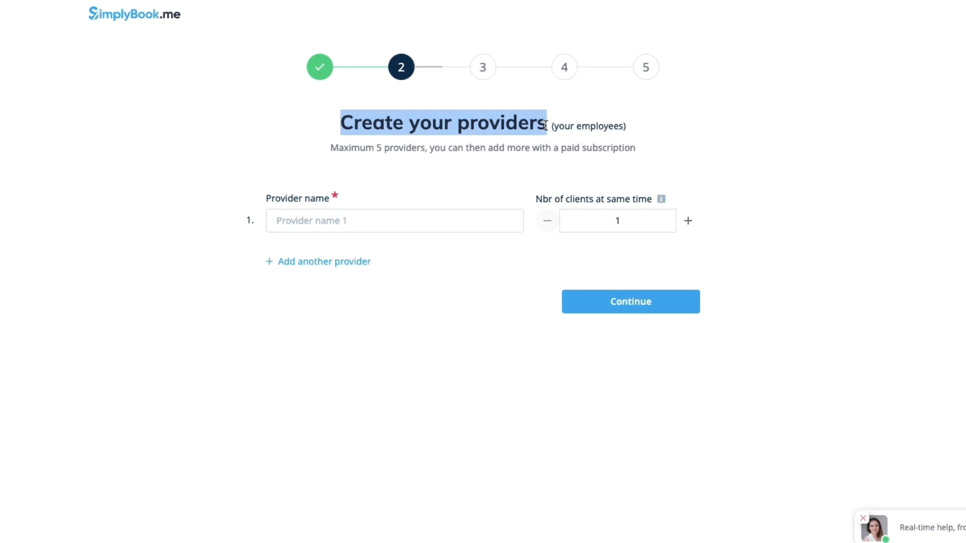
left_click(278, 135)
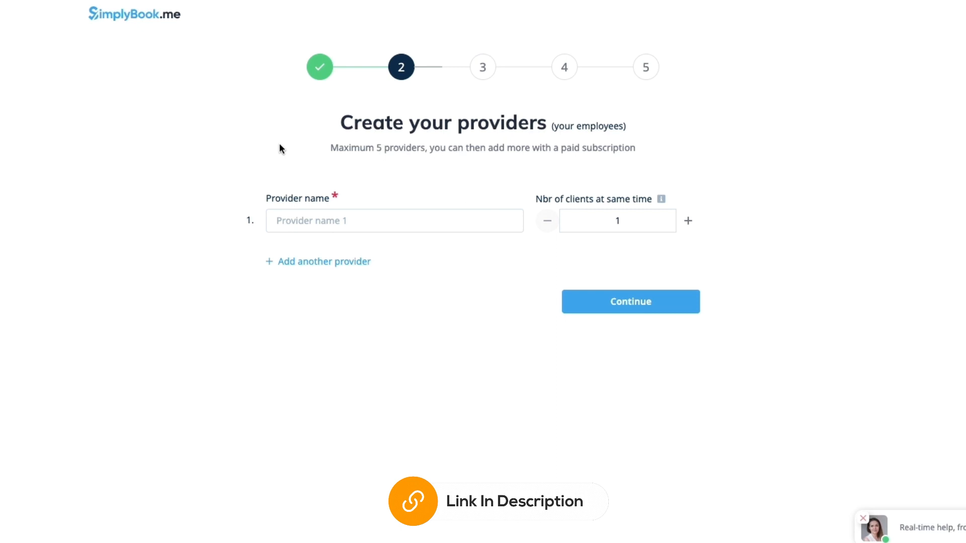
left_click_drag(578, 128, 656, 164)
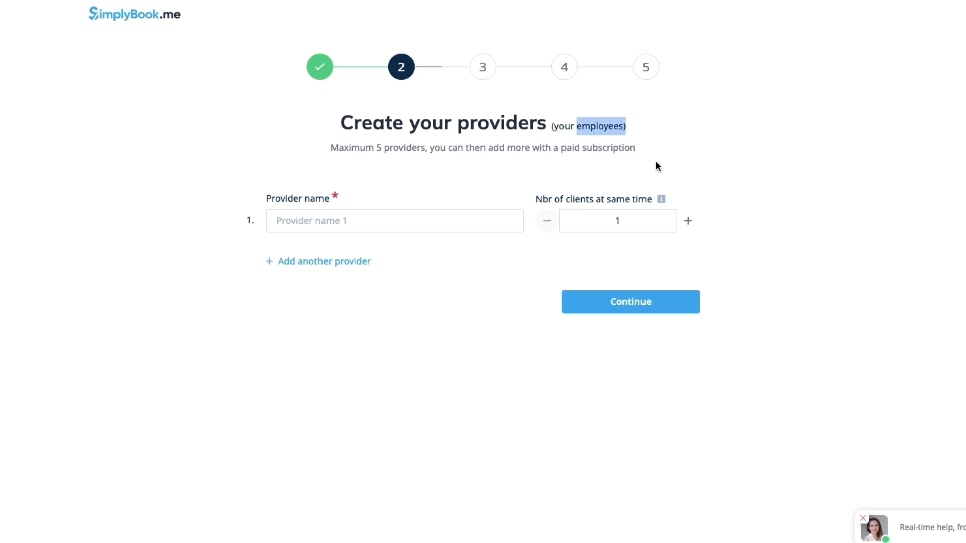
left_click(271, 261)
left_click(272, 322)
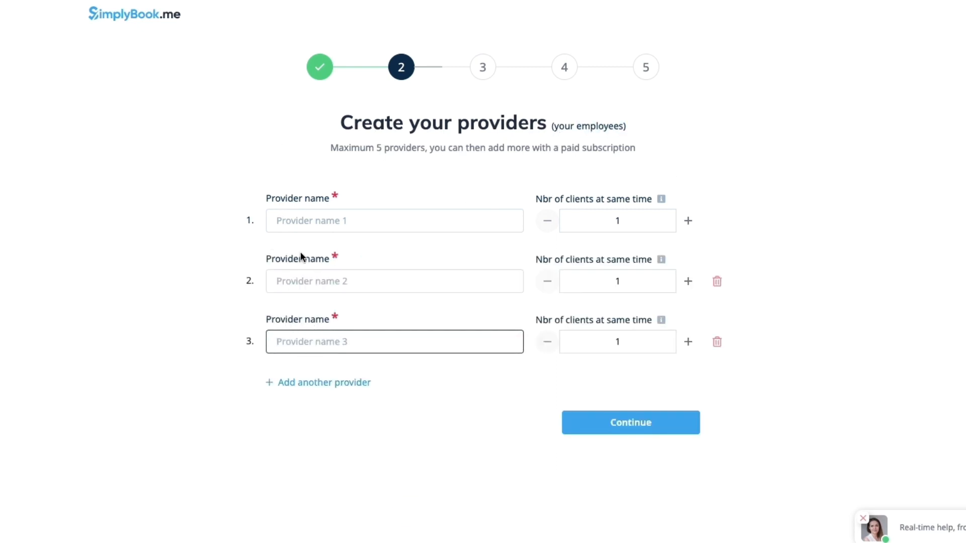
left_click(249, 237)
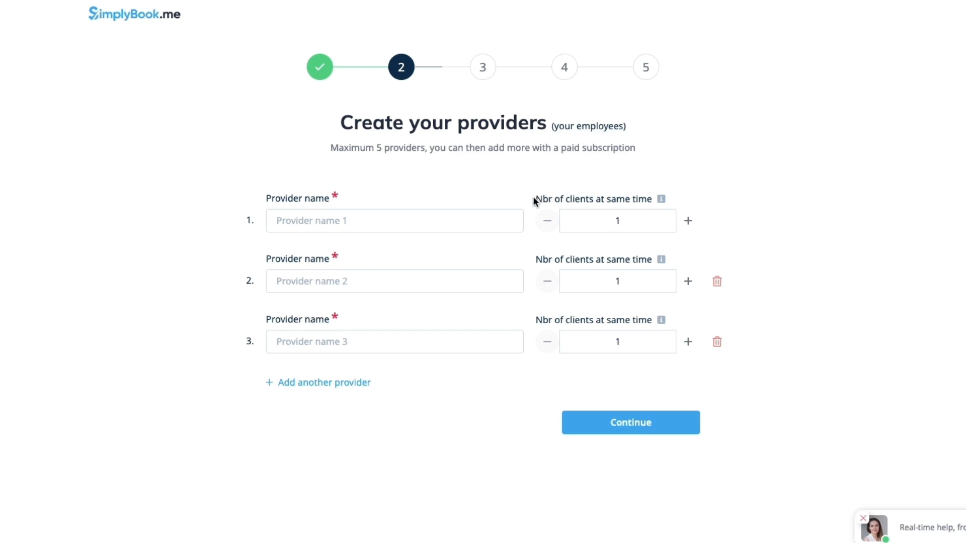
left_click_drag(581, 200, 657, 197)
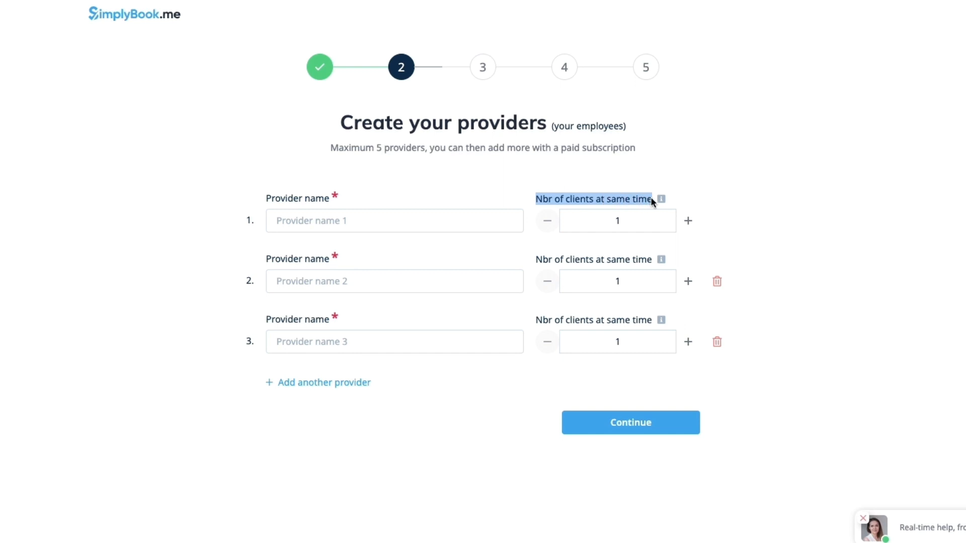
left_click(457, 189)
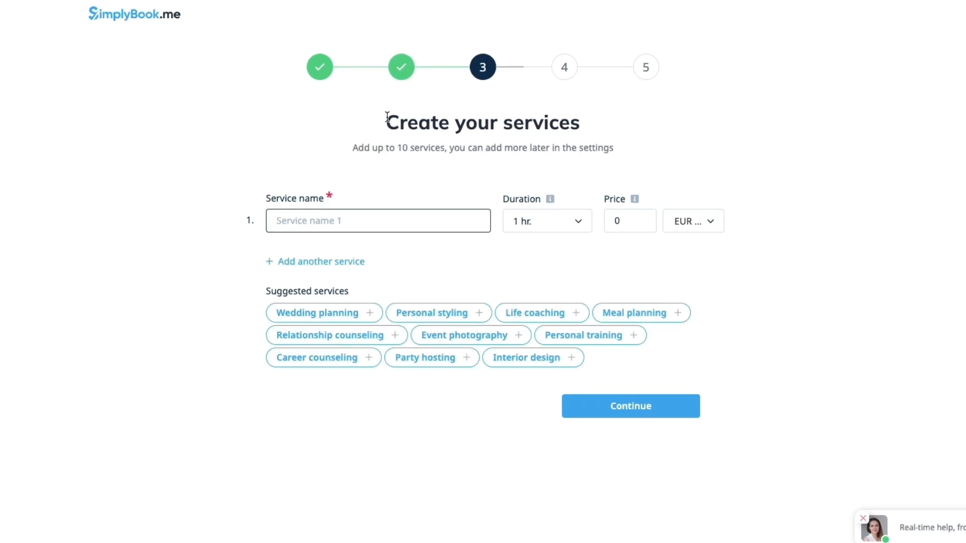
- Add the suggested Personal training service as the first service and set its price to 30
left_click_drag(386, 123, 609, 119)
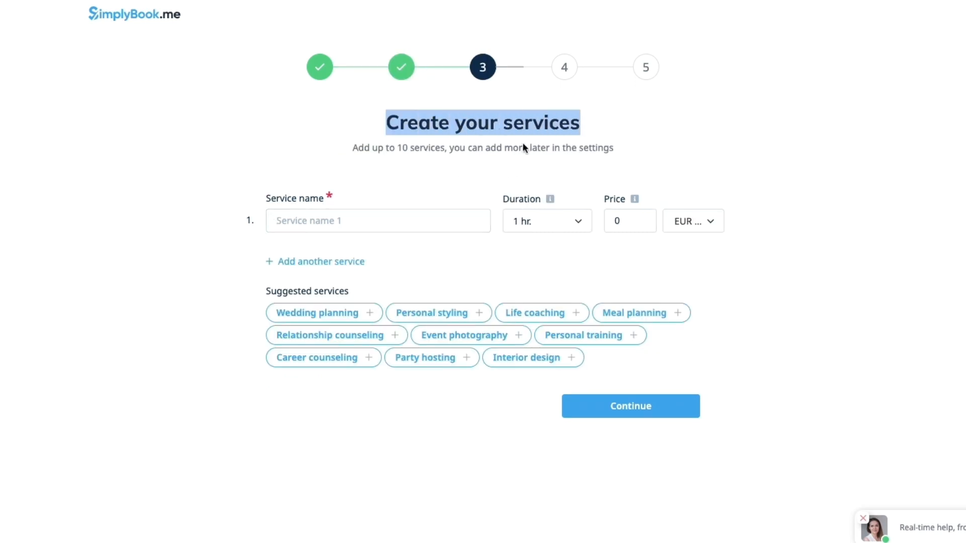
left_click_drag(353, 148, 613, 151)
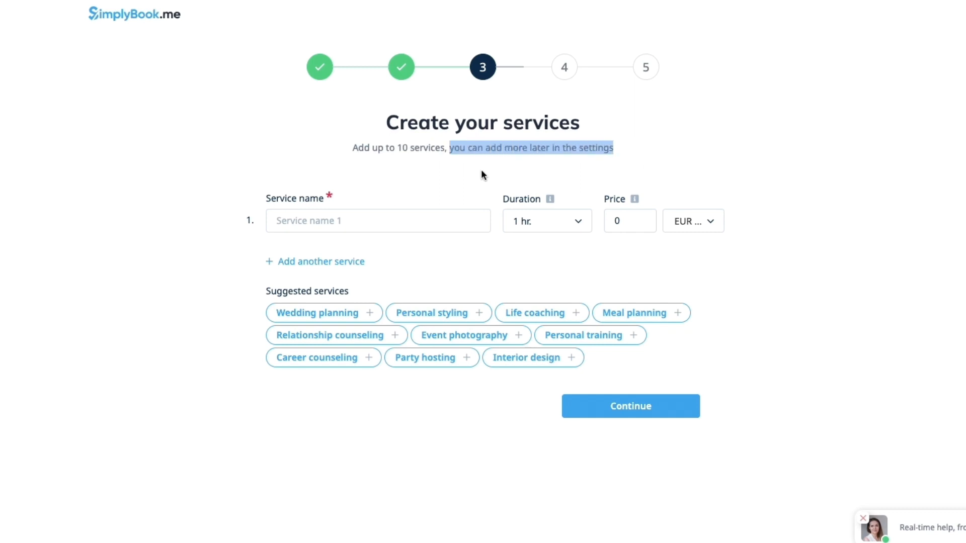
left_click(278, 173)
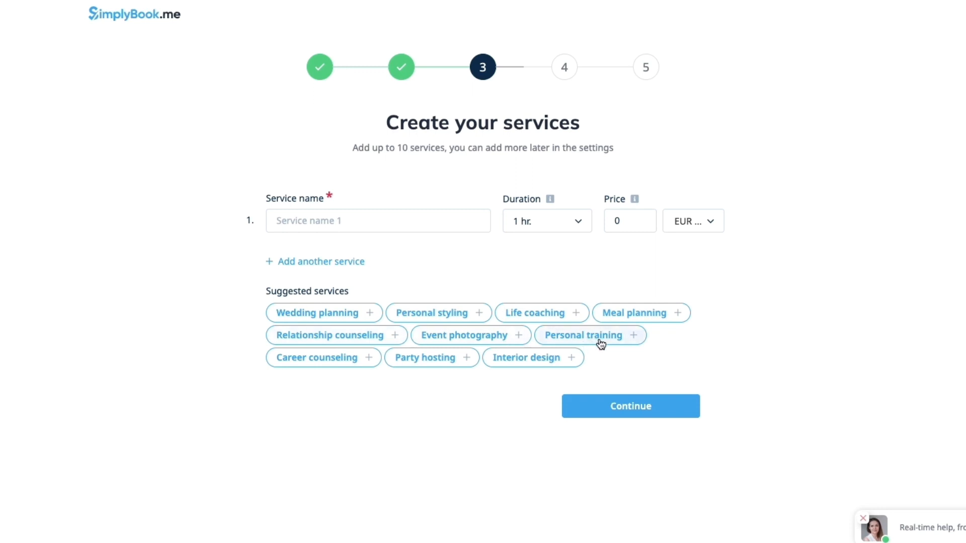
left_click(629, 336)
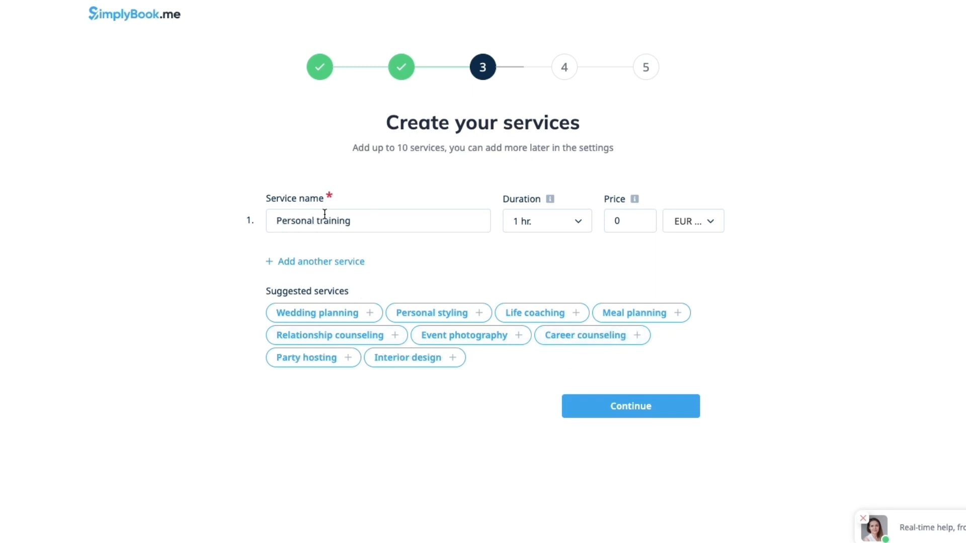
left_click(615, 224)
type("30")
left_click(551, 242)
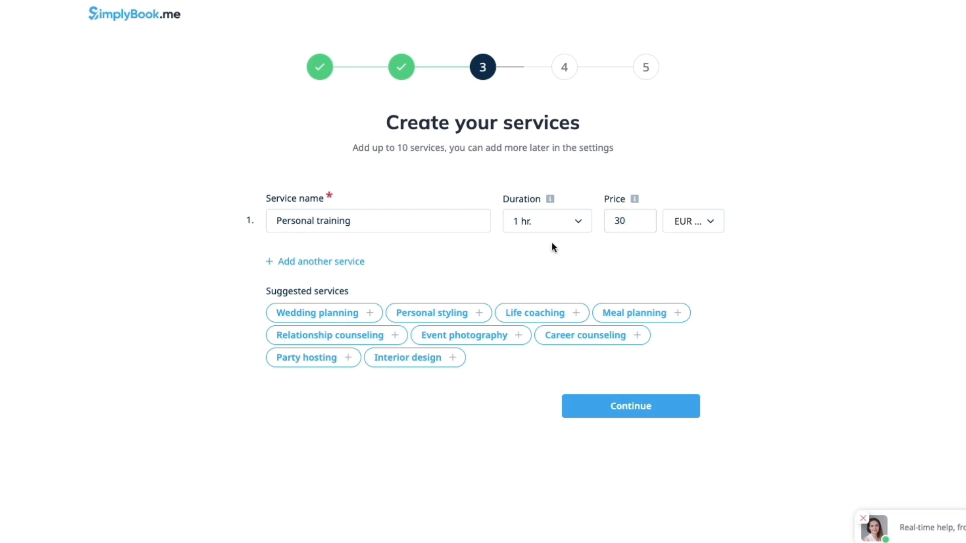
- Add Event photography as a second service with a price of 25 and a duration of 30 mins
left_click(318, 261)
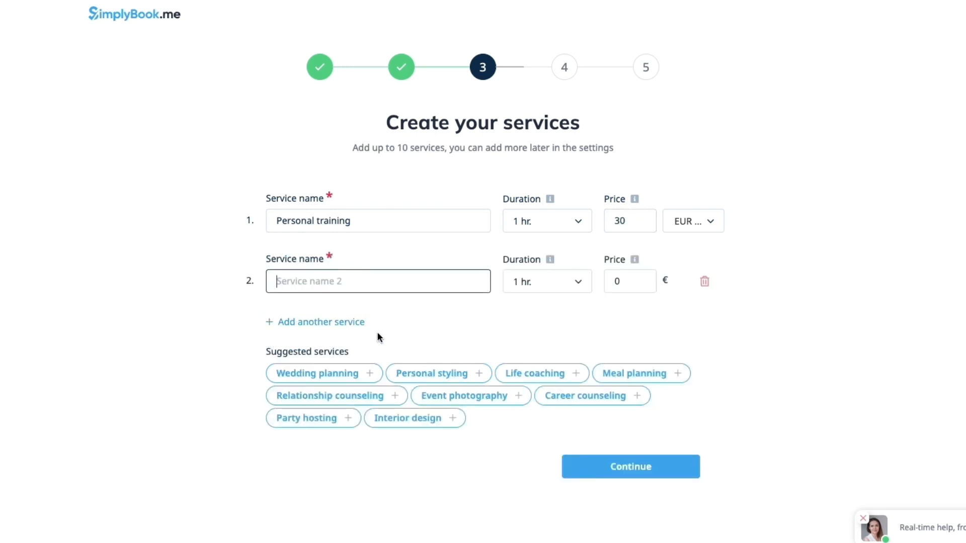
left_click(514, 398)
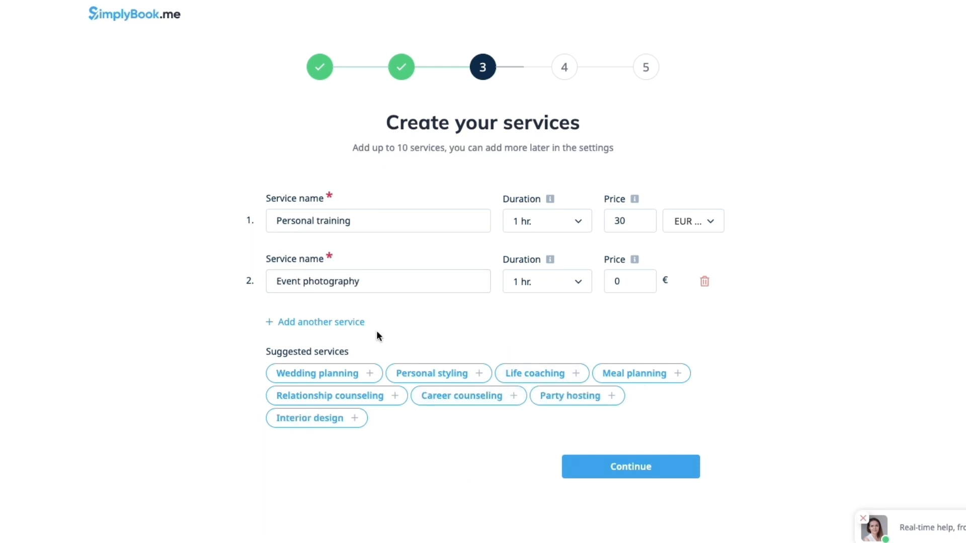
left_click(634, 282)
type("25")
left_click(537, 280)
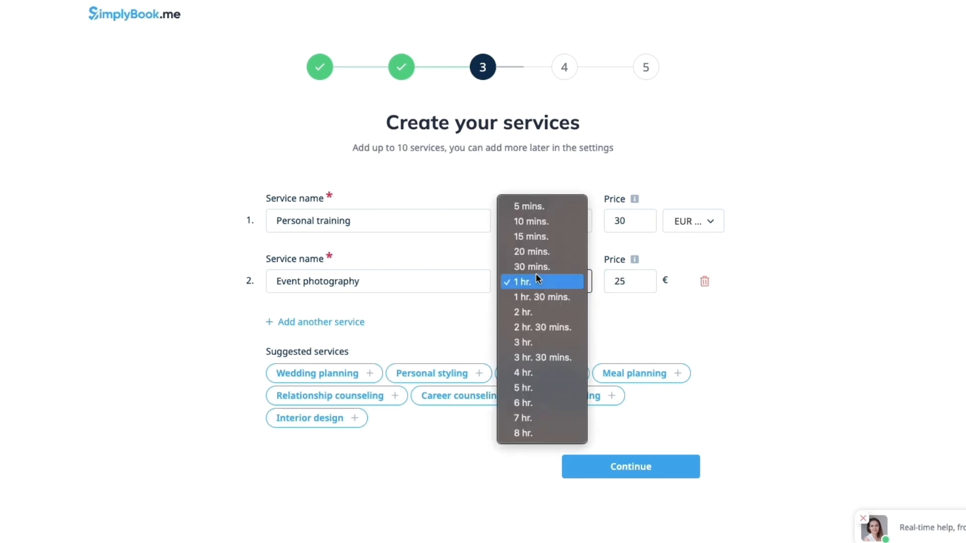
left_click(535, 270)
left_click(535, 270)
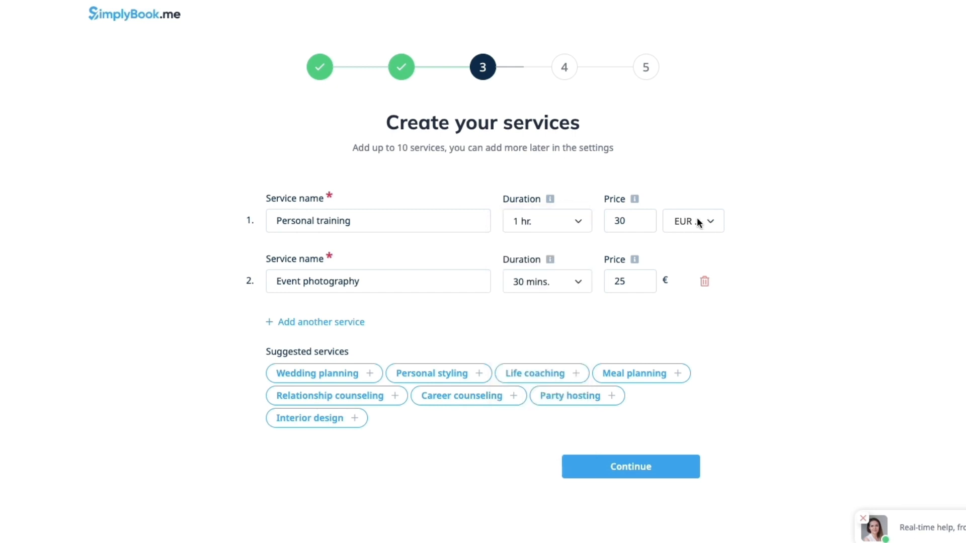
- Look through the available price currencies, keep EUR and continue the setup with the two services
left_click(697, 222)
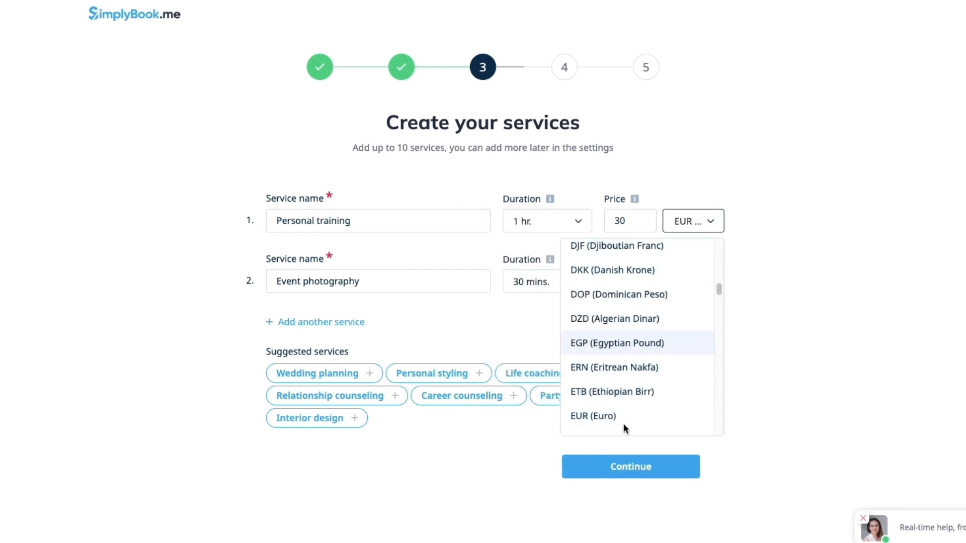
scroll(629, 387, "down", 2)
left_click(868, 366)
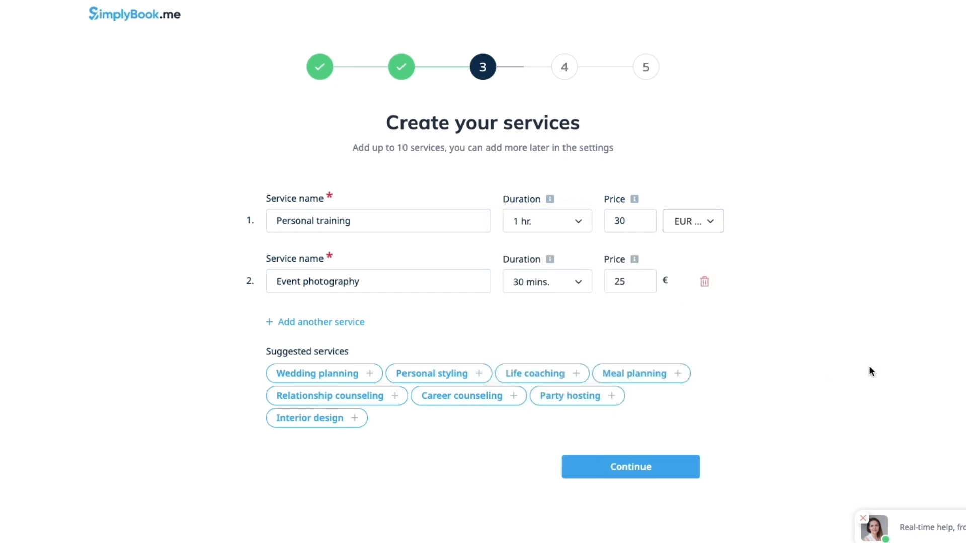
left_click(626, 466)
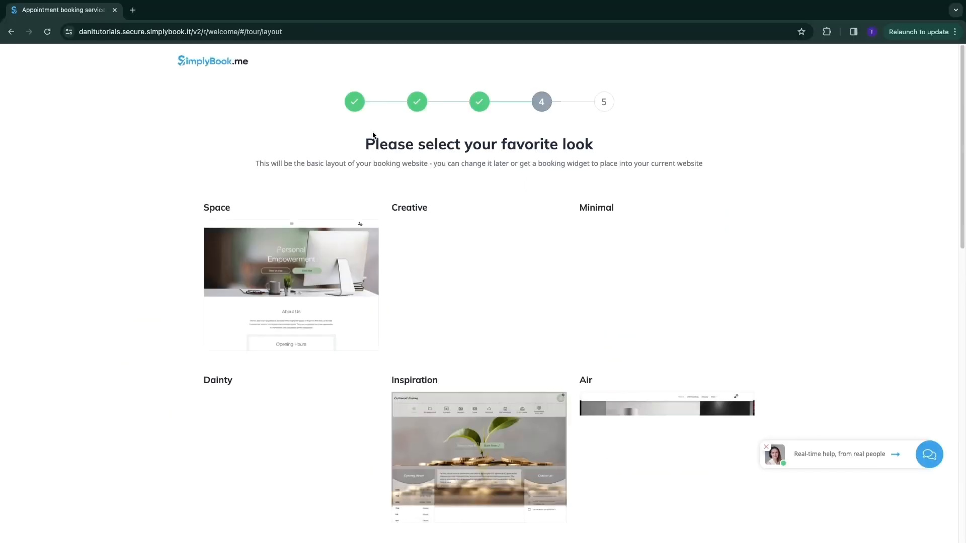
- Look through the booking website layouts and select the Dainty look
left_click_drag(372, 135, 603, 153)
left_click(174, 168)
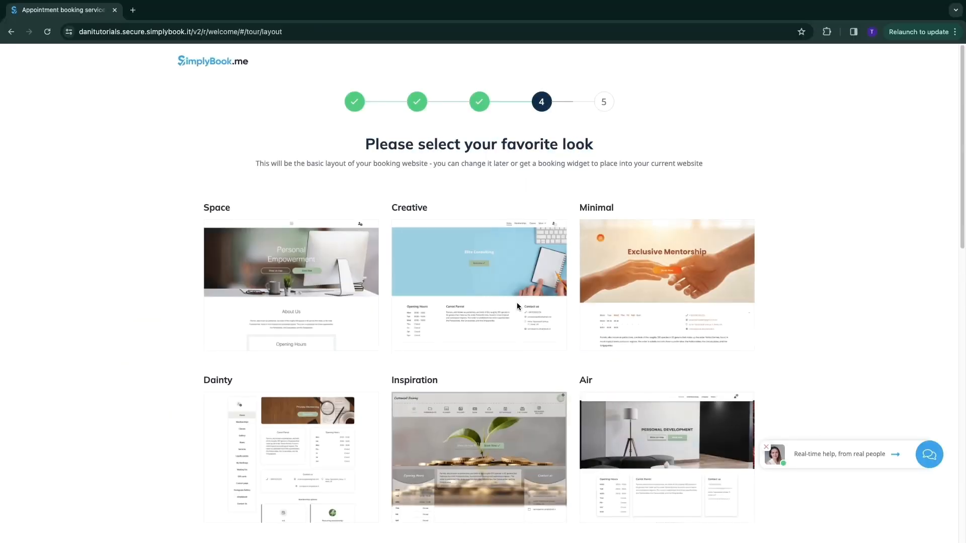
scroll(768, 429, "down", 7)
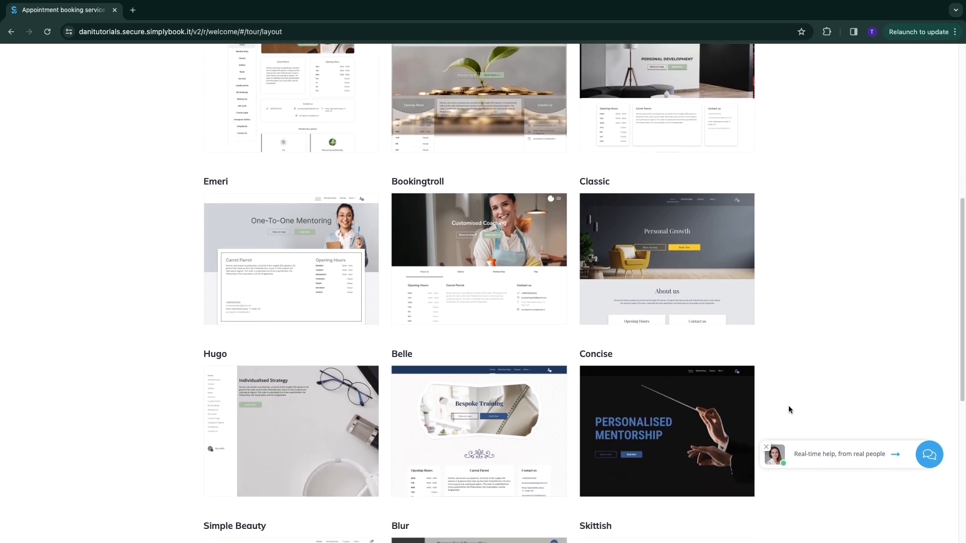
scroll(789, 409, "down", 3)
scroll(433, 321, "down", 3)
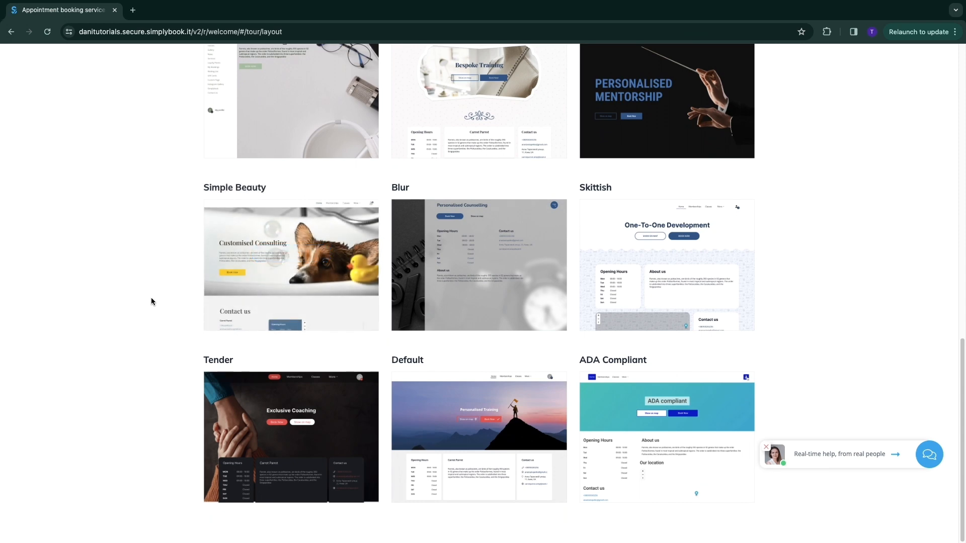
scroll(360, 307, "up", 6)
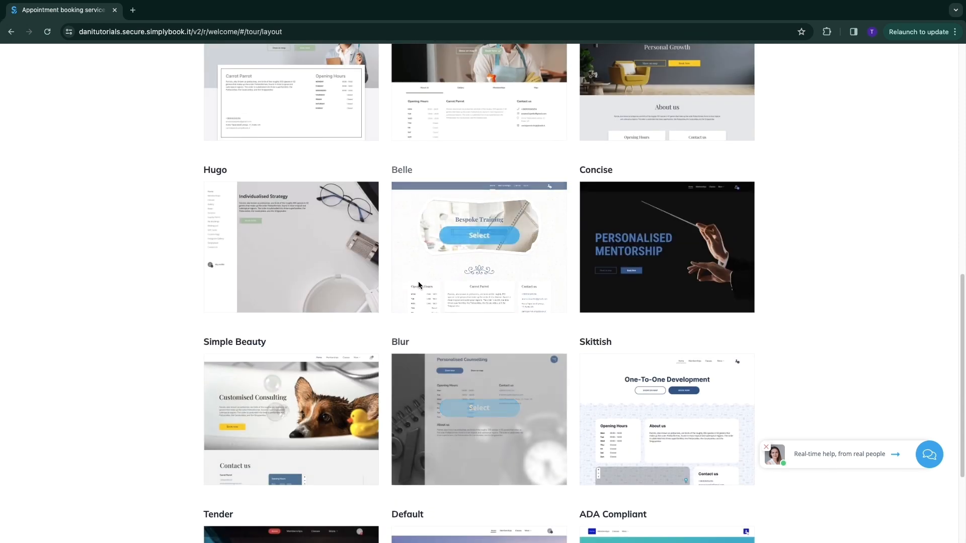
scroll(349, 307, "up", 2)
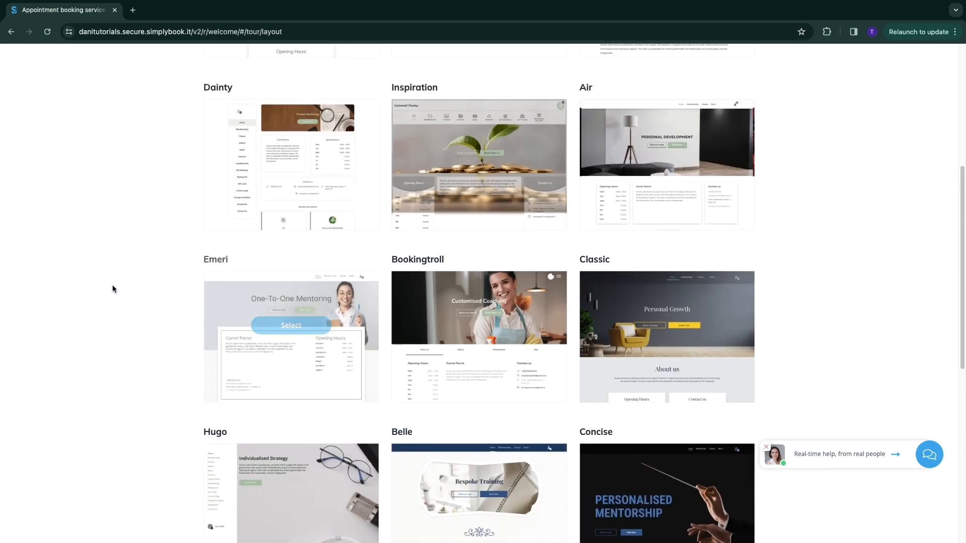
scroll(95, 297, "up", 4)
mouse_move(296, 336)
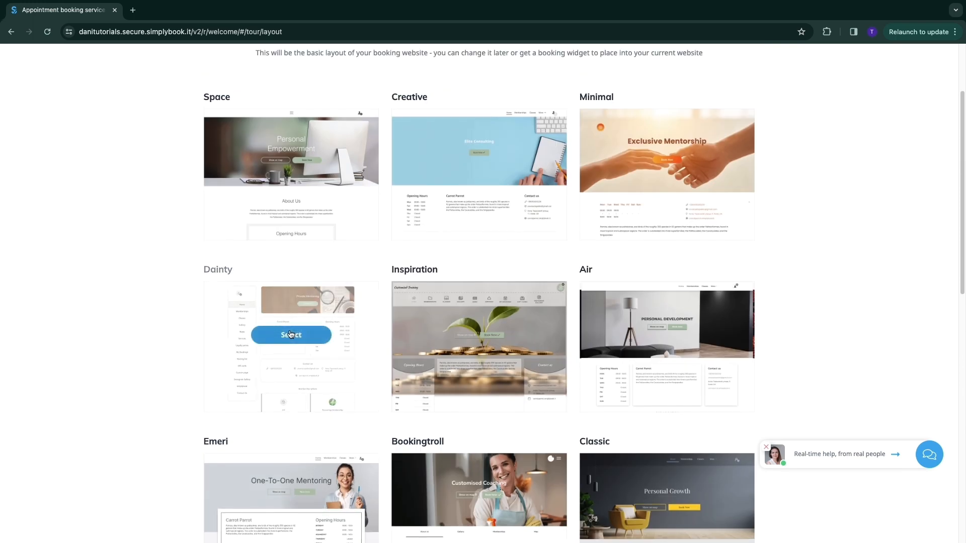
left_click(296, 335)
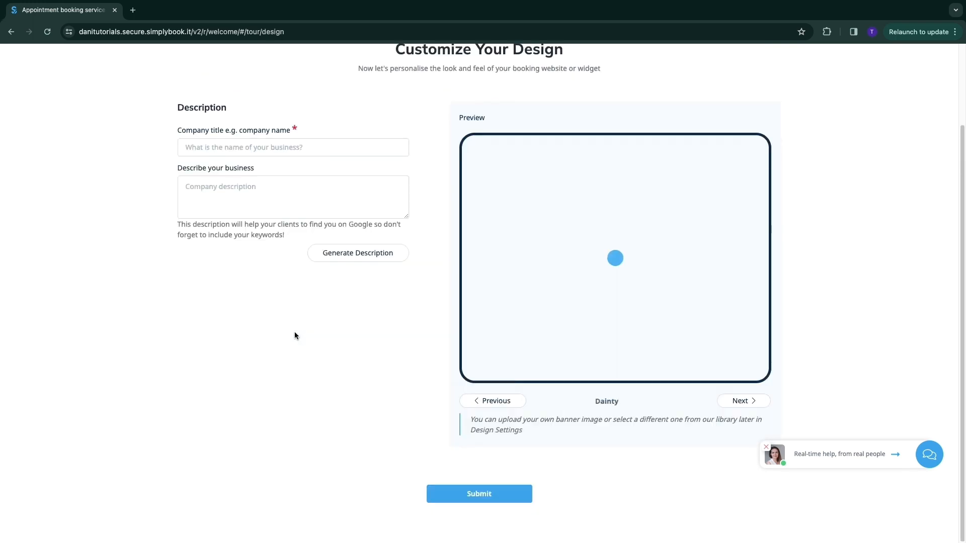
- Review the company description fields, try the CN color palette and set the booking website's colors to Vintage
left_click_drag(172, 133, 294, 131)
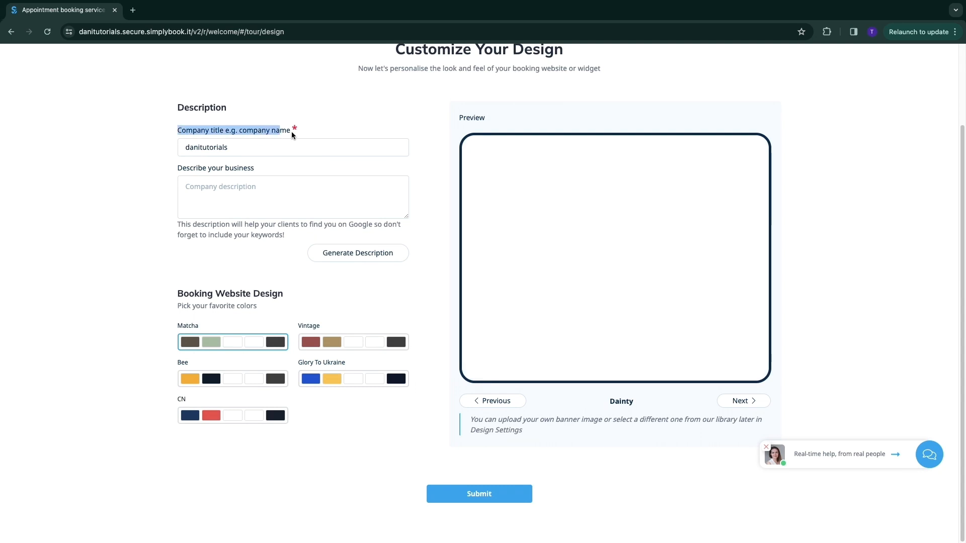
left_click_drag(169, 169, 367, 167)
left_click(154, 216)
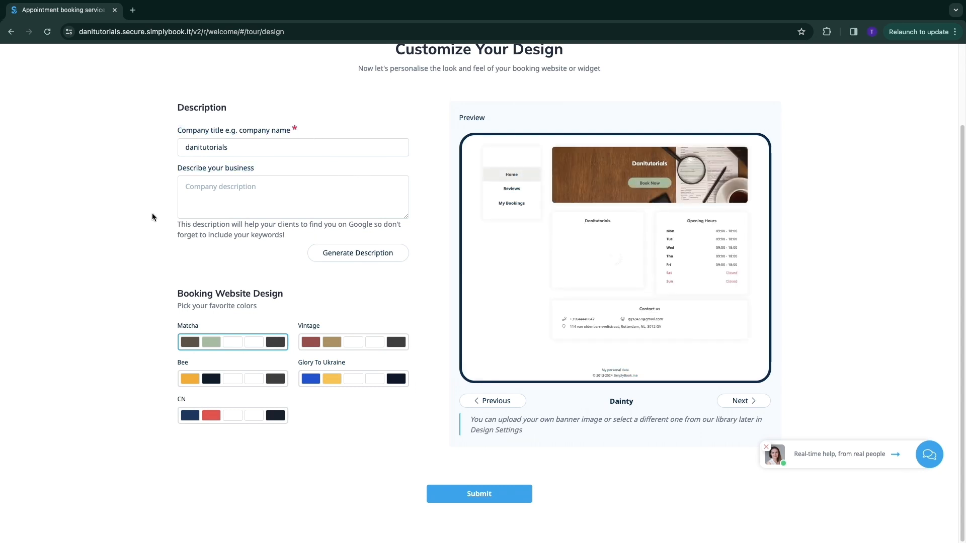
left_click_drag(177, 308, 300, 310)
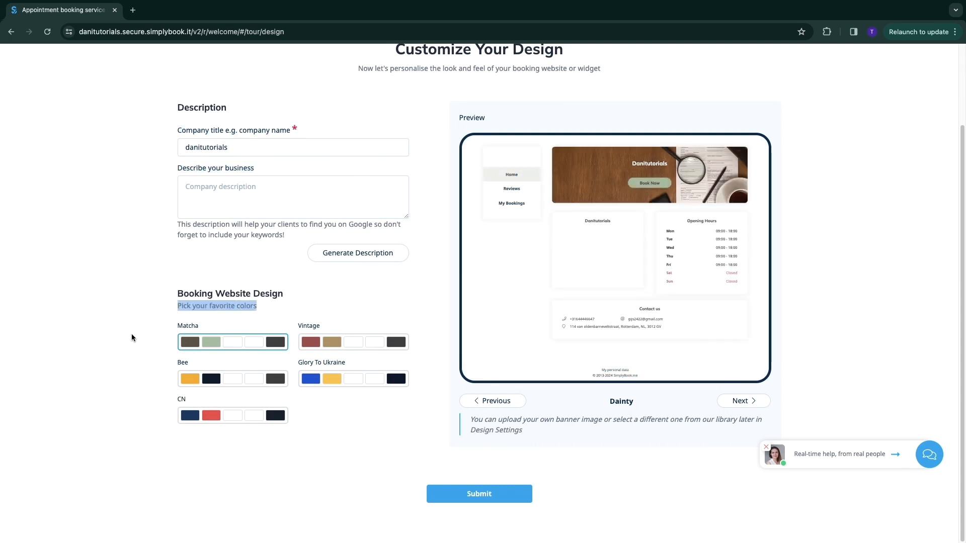
left_click(133, 338)
left_click(211, 418)
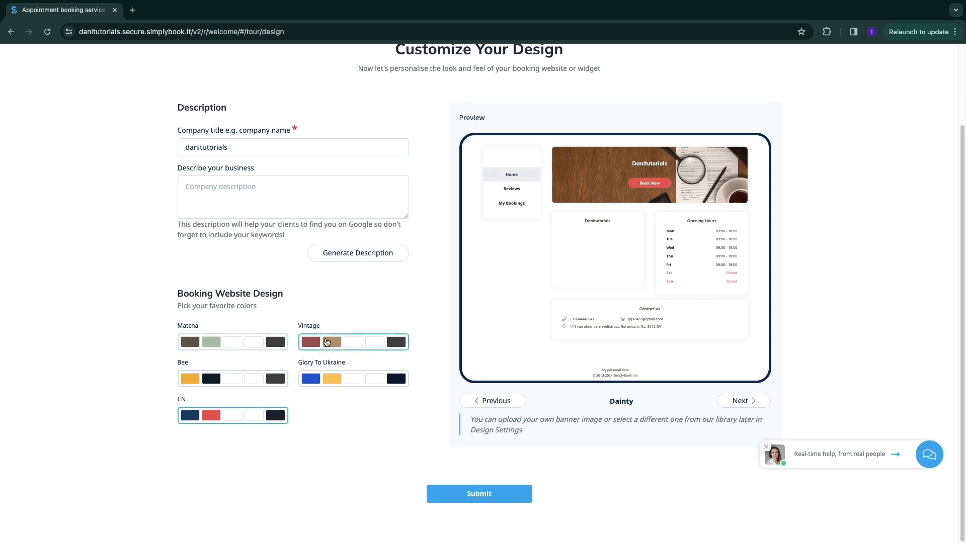
left_click(346, 340)
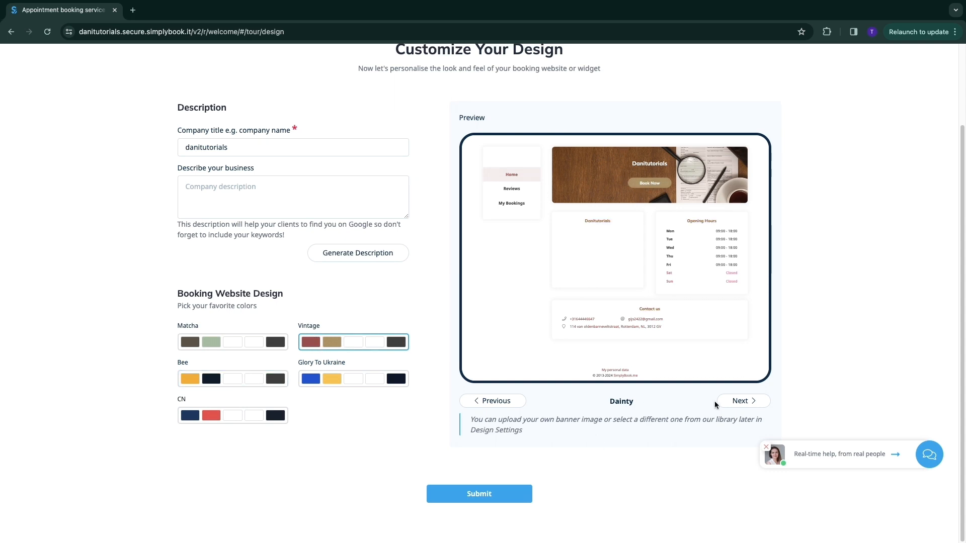
- Preview the Inspiration and Air layouts, return to Dainty and submit the website design
left_click(745, 402)
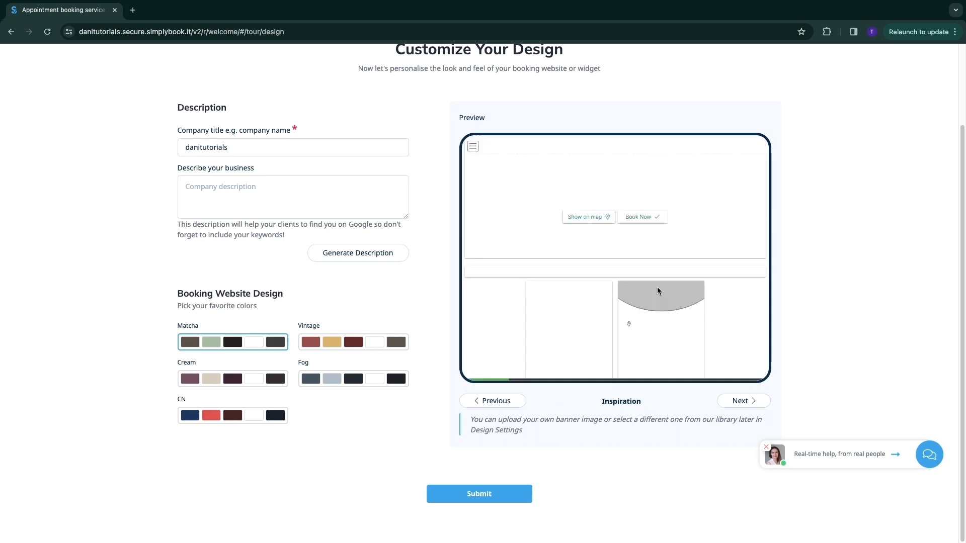
left_click(742, 401)
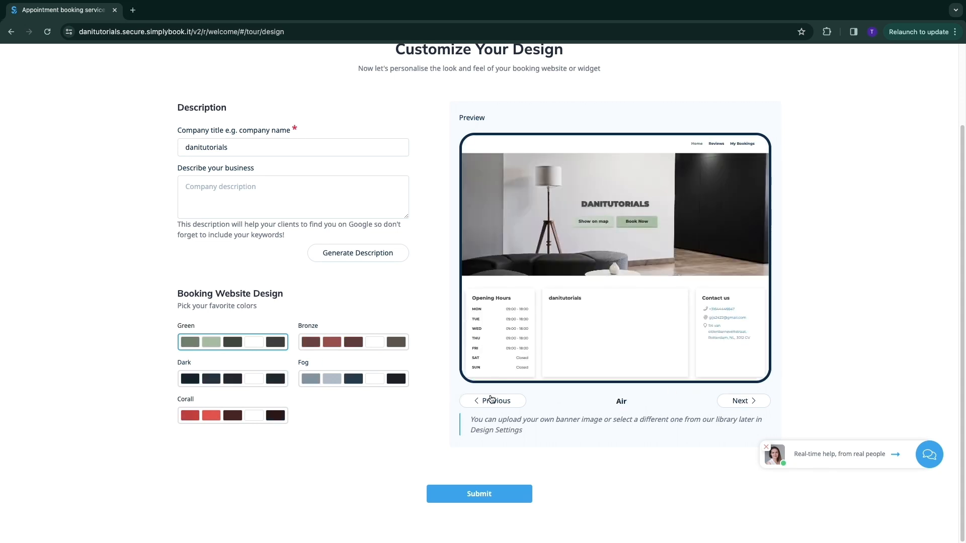
left_click(491, 400)
left_click(491, 400)
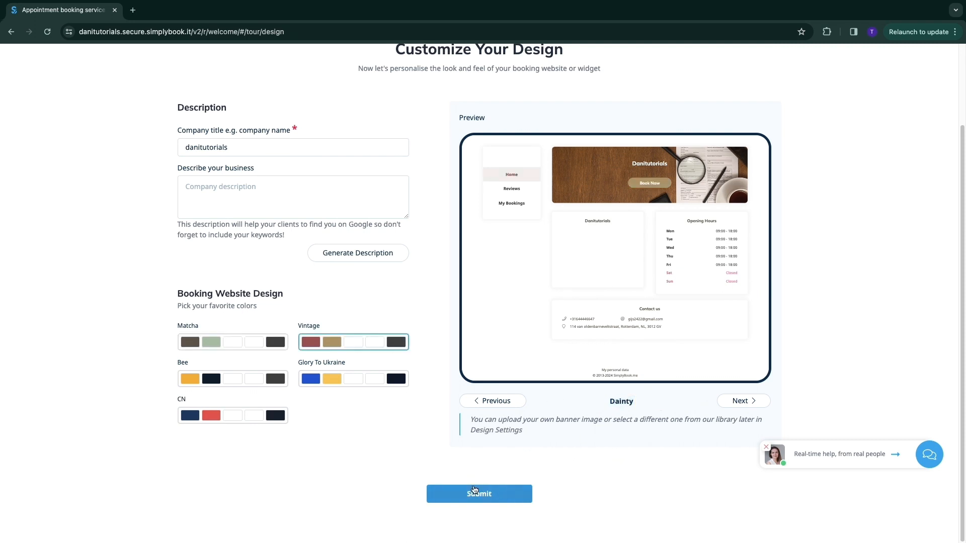
left_click(479, 493)
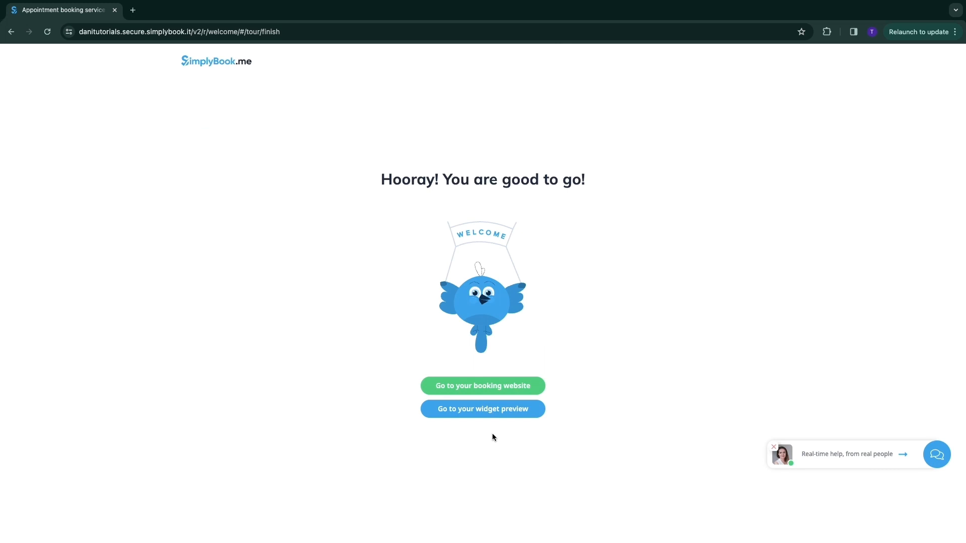
- Open the finished booking website, continue to its settings and review the setup steps on the welcome page
left_click(460, 391)
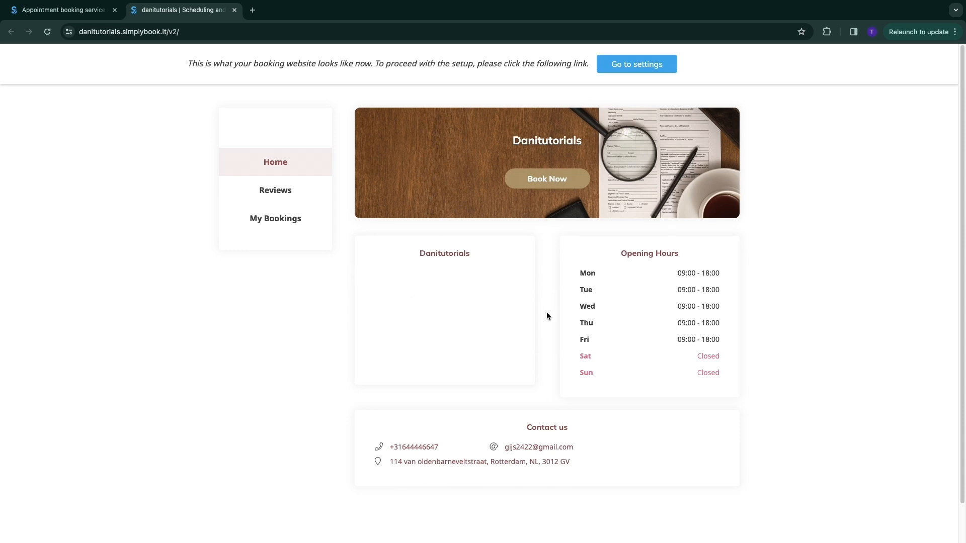
left_click(636, 68)
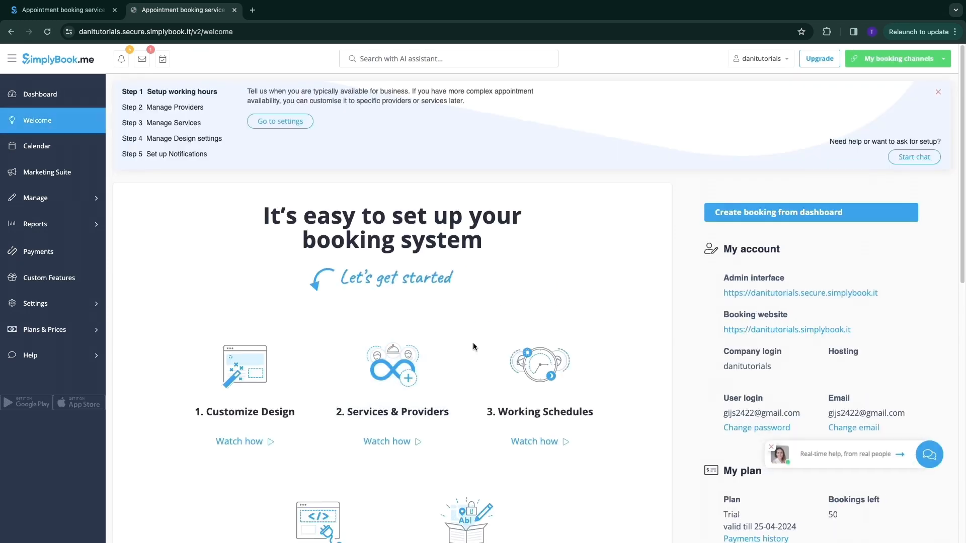
scroll(145, 251, "down", 3)
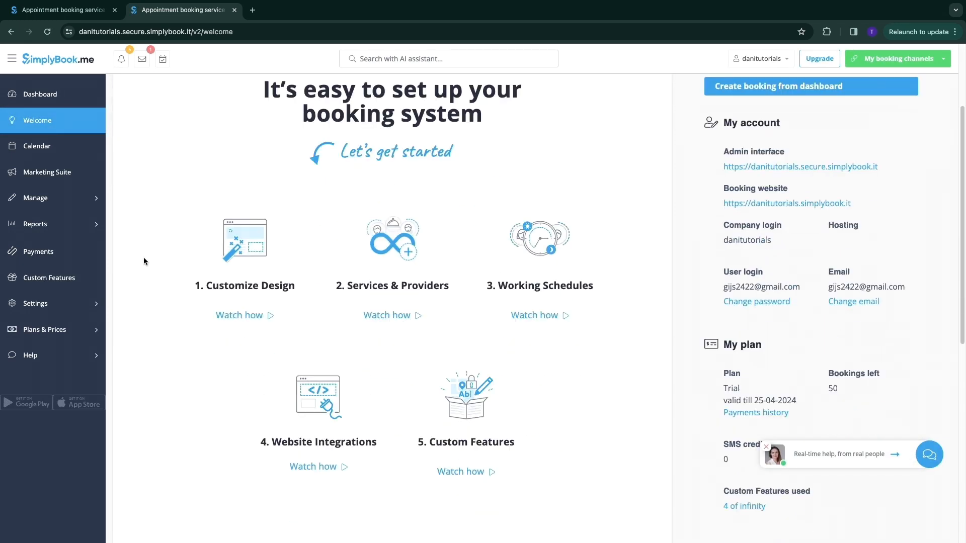
scroll(156, 358, "up", 3)
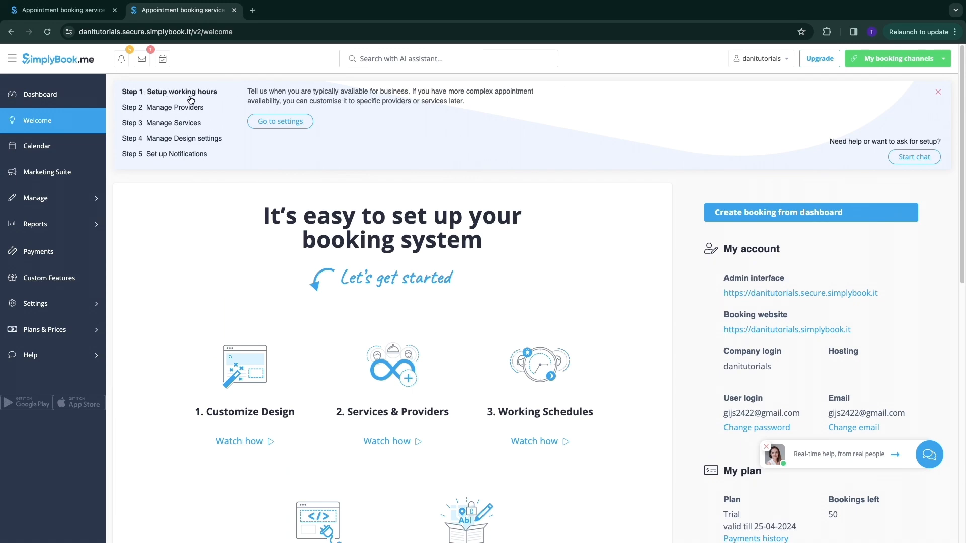
scroll(139, 238, "down", 1)
scroll(139, 239, "down", 3)
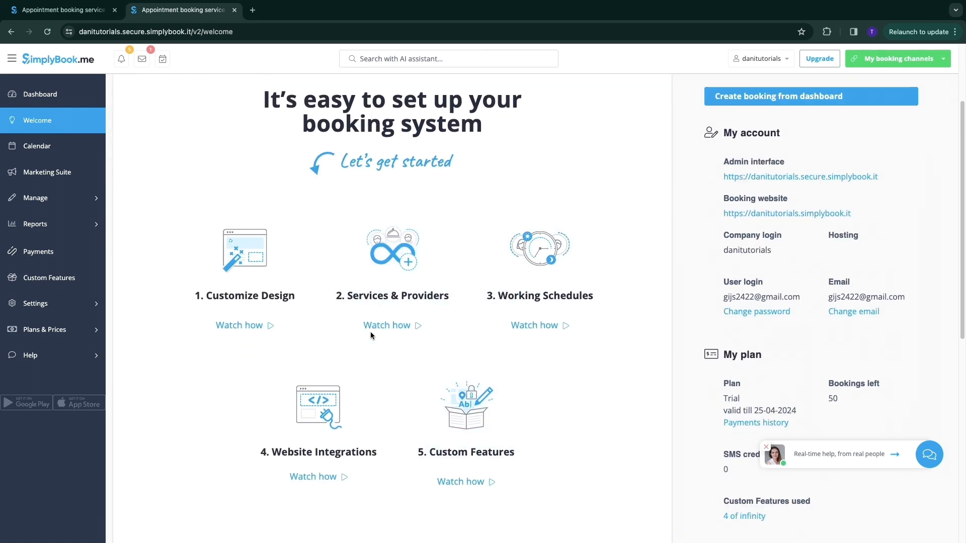
scroll(257, 352, "up", 3)
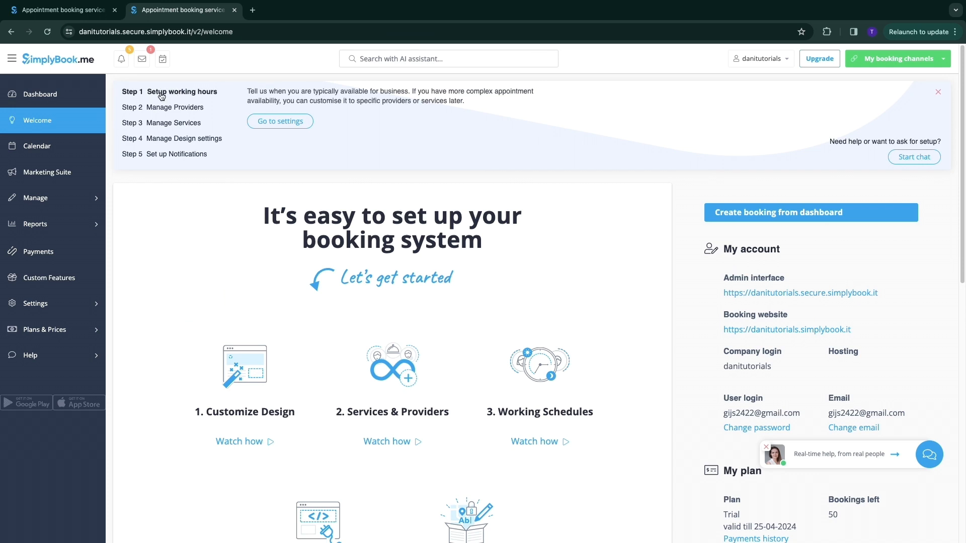
- Open the company working hours settings and review the weekly schedule and breaks
left_click(194, 94)
left_click(187, 93)
left_click(272, 123)
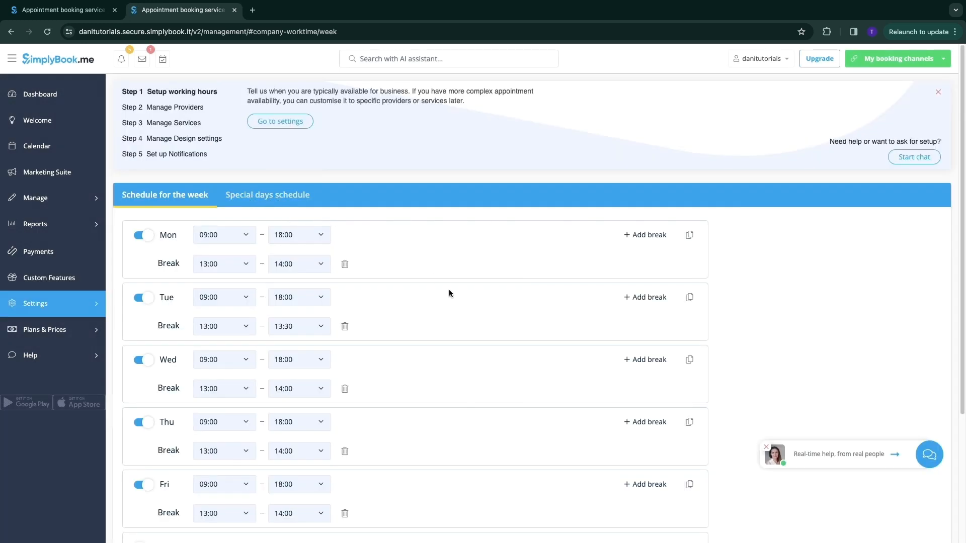
scroll(448, 231, "down", 2)
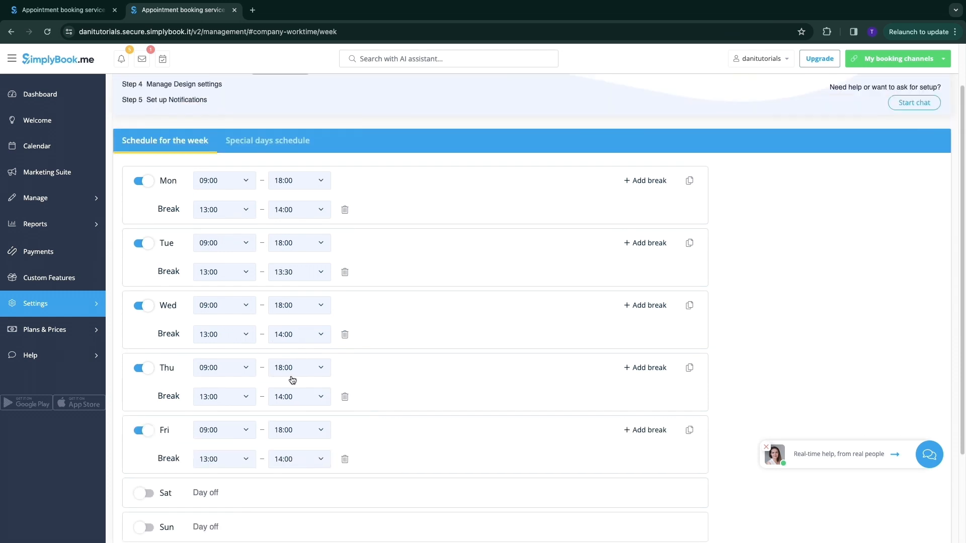
scroll(259, 293, "up", 2)
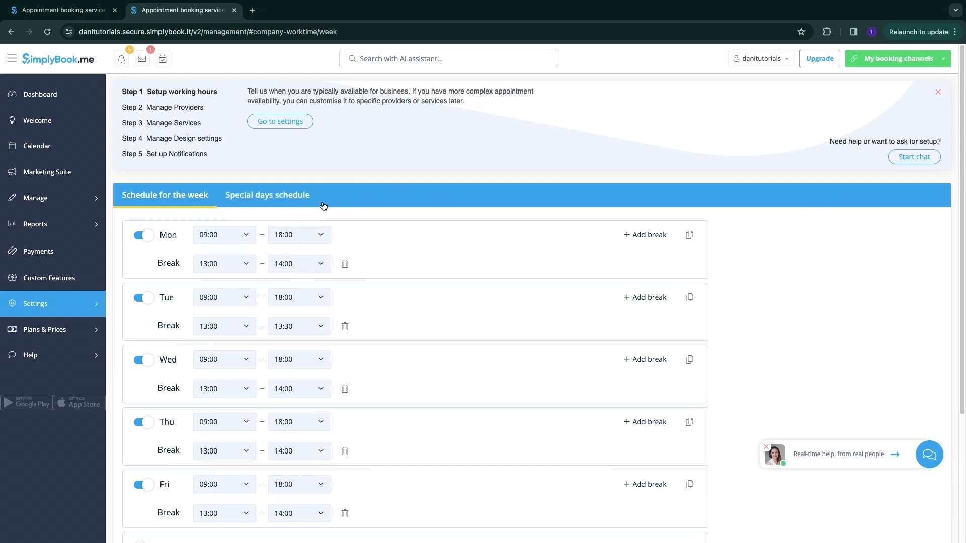
- Open the second service provider's details and review the description, contact, image, client capacity, visibility and booking link options
left_click(175, 108)
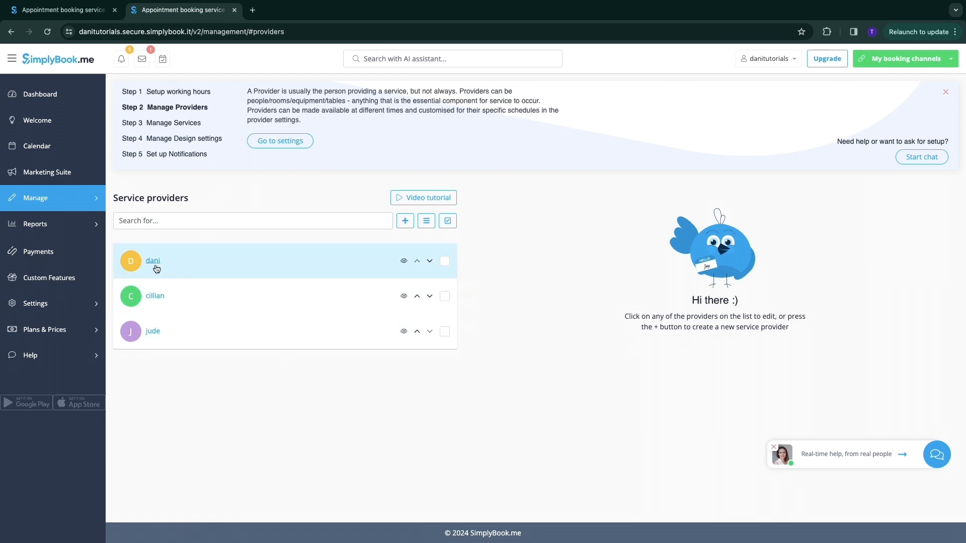
left_click(154, 296)
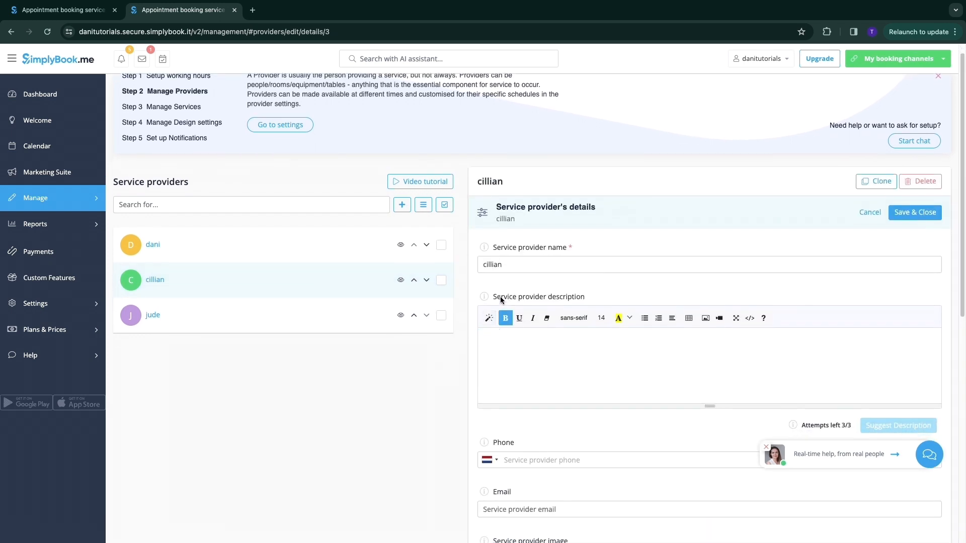
left_click_drag(493, 298, 586, 300)
scroll(534, 375, "down", 3)
scroll(535, 375, "down", 3)
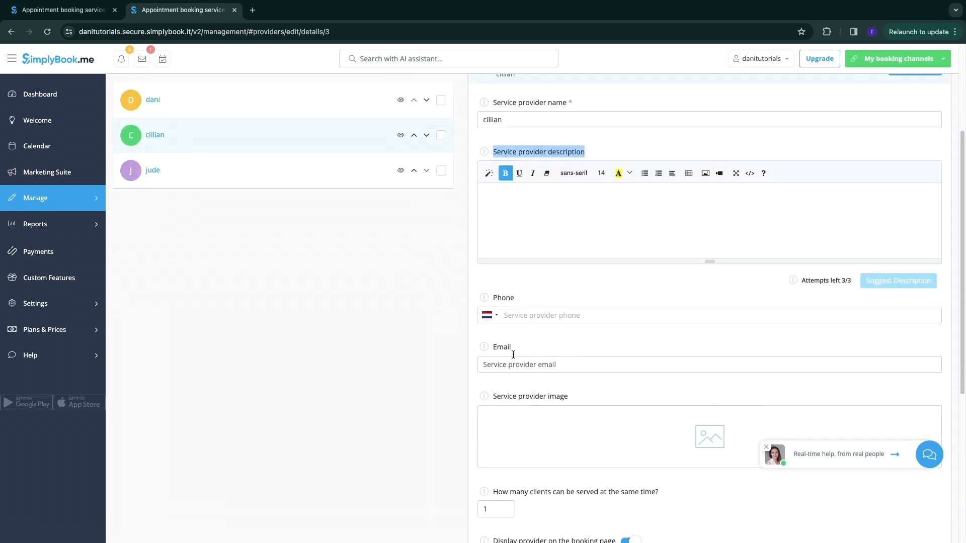
scroll(574, 362, "down", 5)
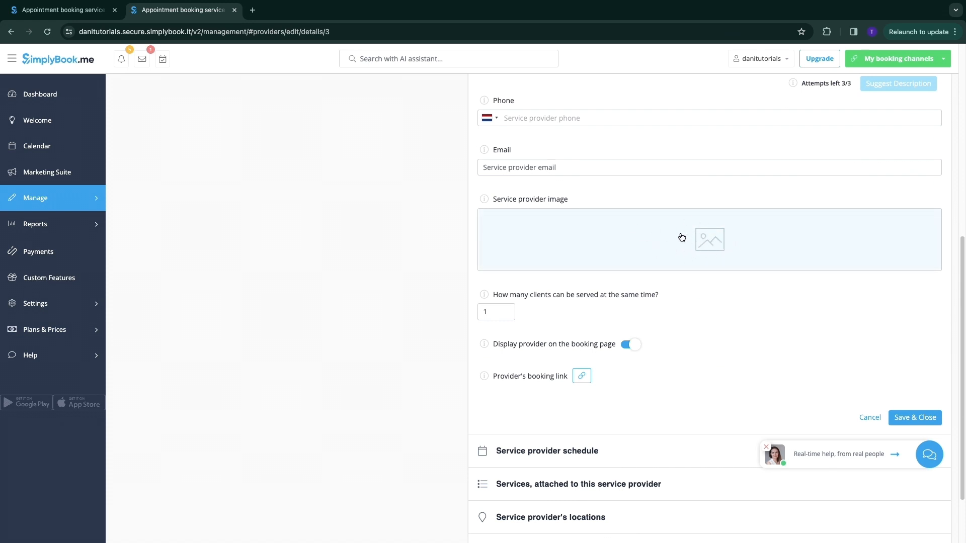
scroll(681, 237, "down", 1)
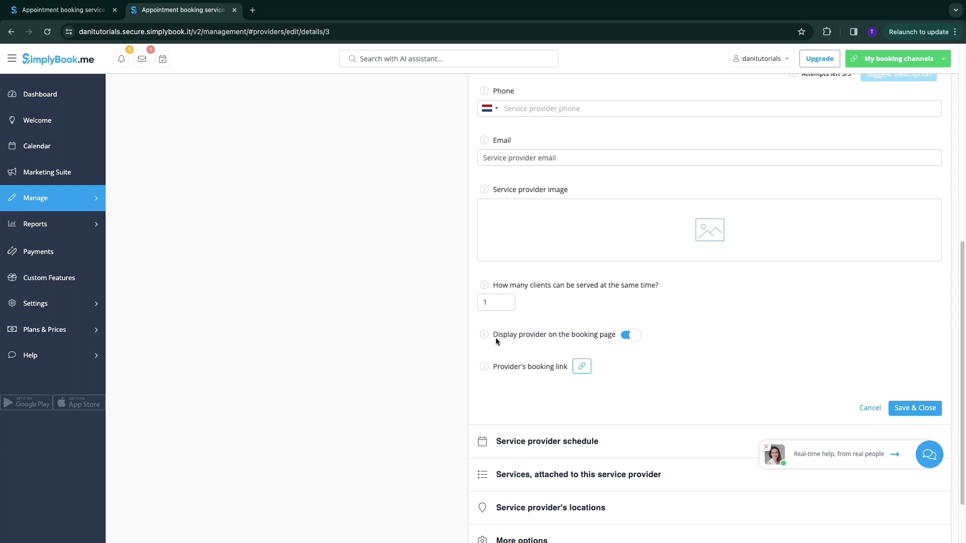
left_click_drag(496, 337, 600, 346)
left_click(638, 357)
left_click_drag(491, 370, 558, 369)
left_click(674, 385)
scroll(638, 373, "down", 2)
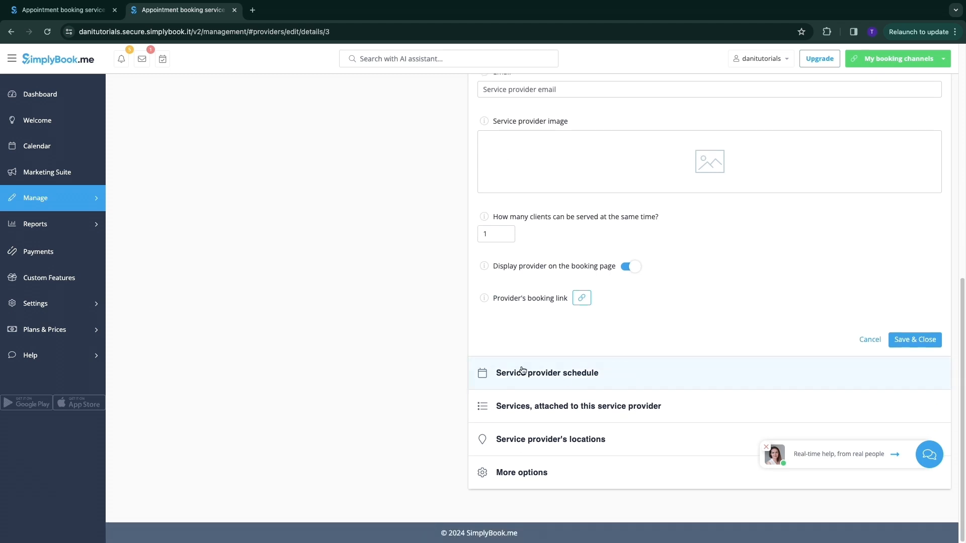
- Open the second provider's schedule and switch off Monday and Friday as working days
left_click(561, 378)
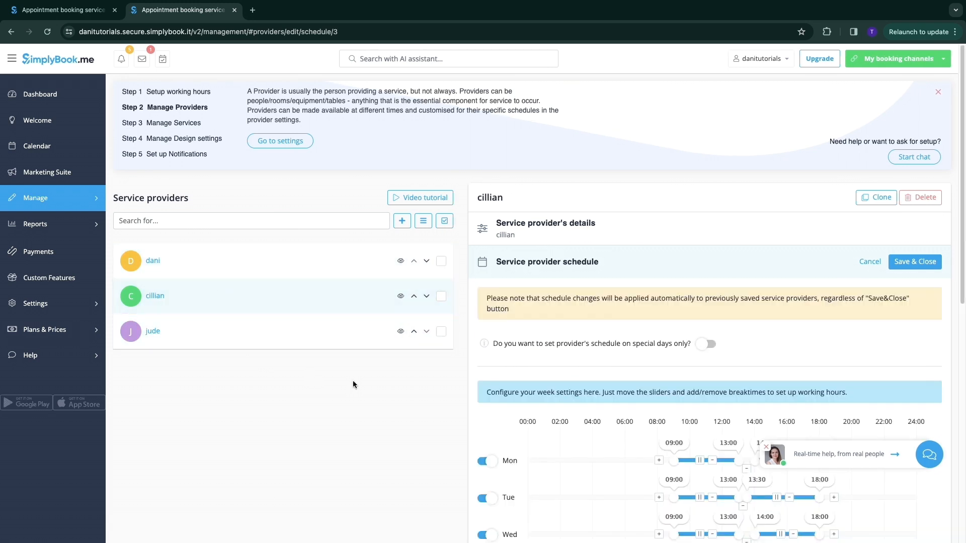
scroll(540, 357, "down", 3)
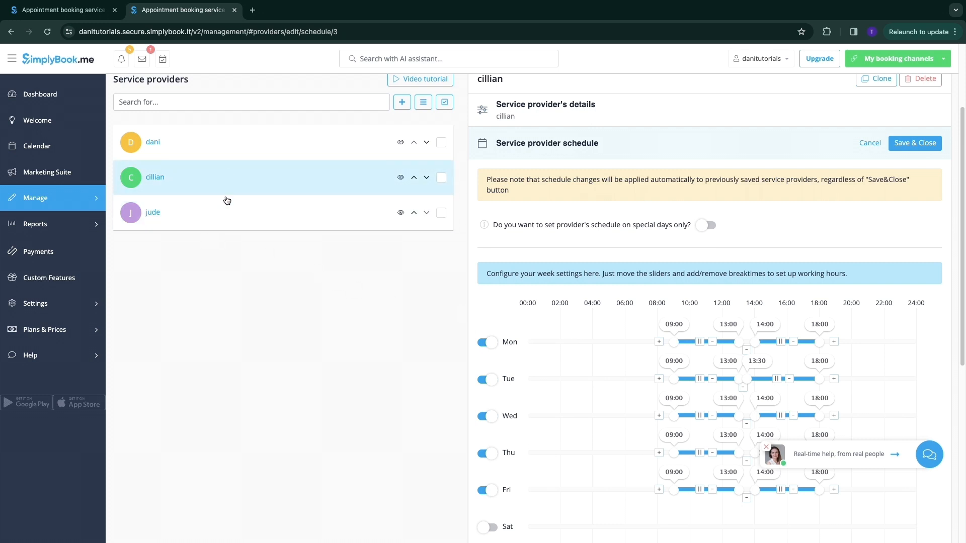
scroll(526, 370, "down", 2)
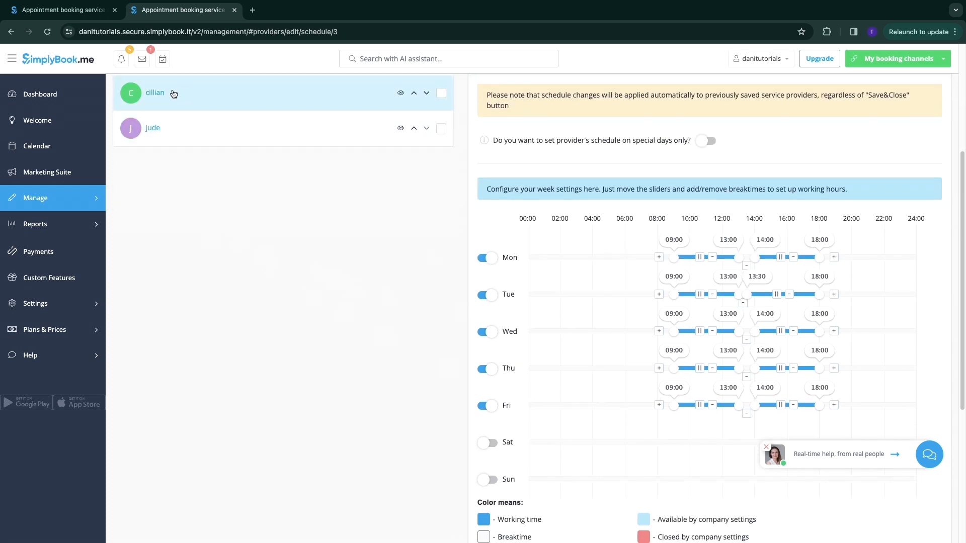
left_click(487, 258)
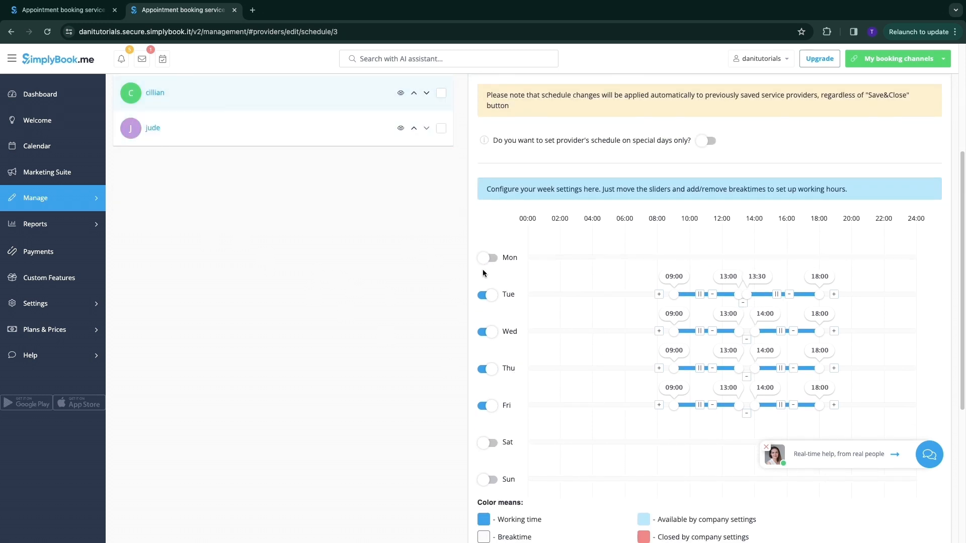
left_click(492, 406)
- Set the provider's Tuesday, Wednesday and Thursday working hours to 10:00–17:00
left_click_drag(674, 294, 690, 294)
left_click_drag(821, 294, 804, 294)
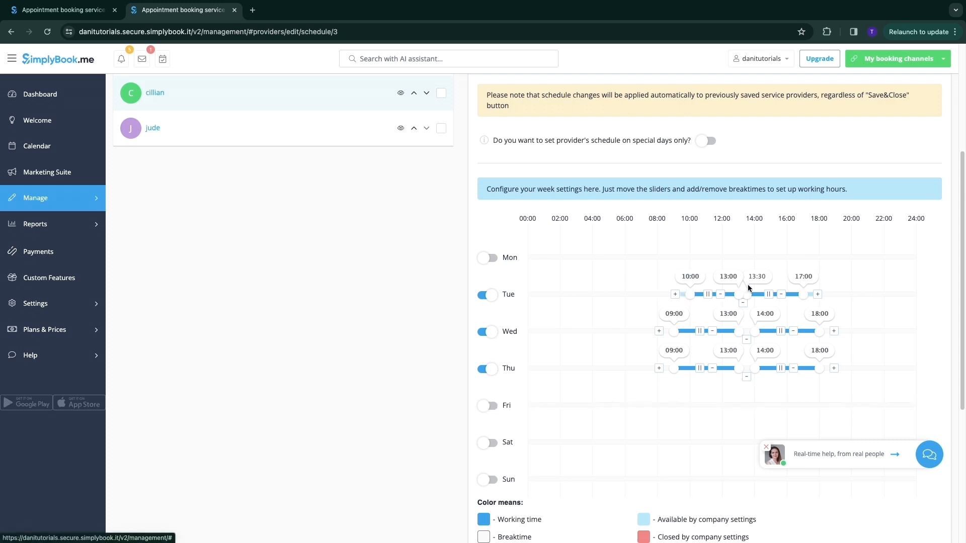
left_click_drag(674, 331, 690, 331)
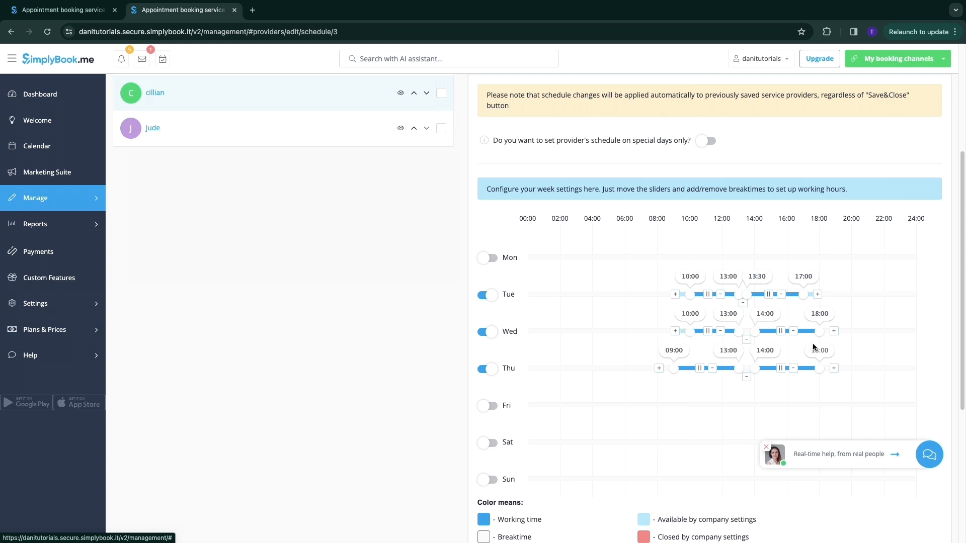
left_click_drag(819, 333, 803, 340)
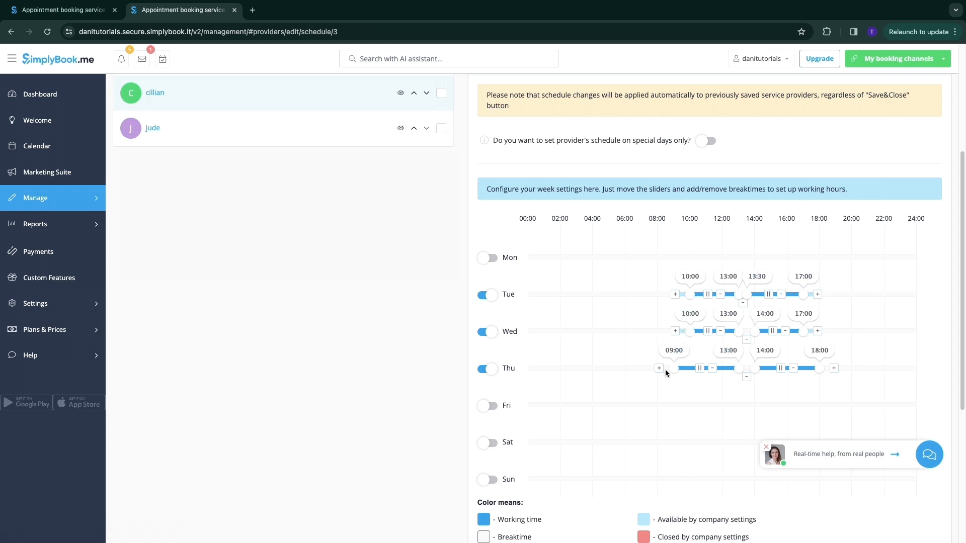
left_click_drag(666, 372, 690, 370)
left_click_drag(820, 369, 806, 371)
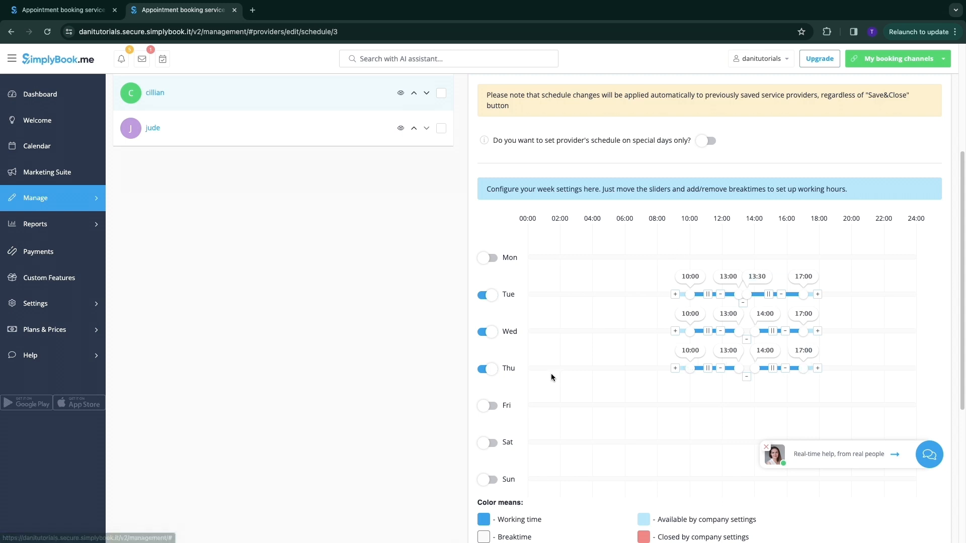
- Attach the Event photography service to the second provider, accept the exclusive provider notice and save the settings
scroll(599, 370, "down", 5)
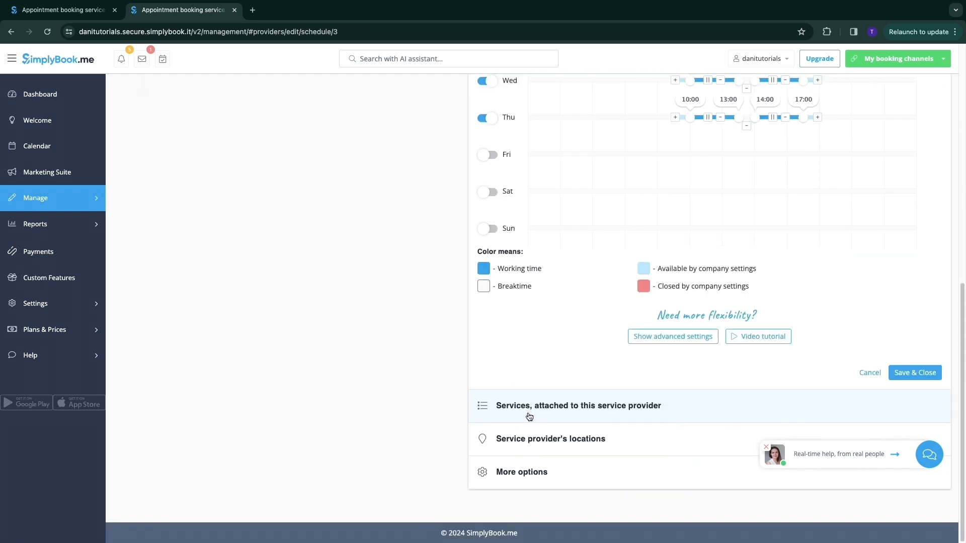
left_click(531, 411)
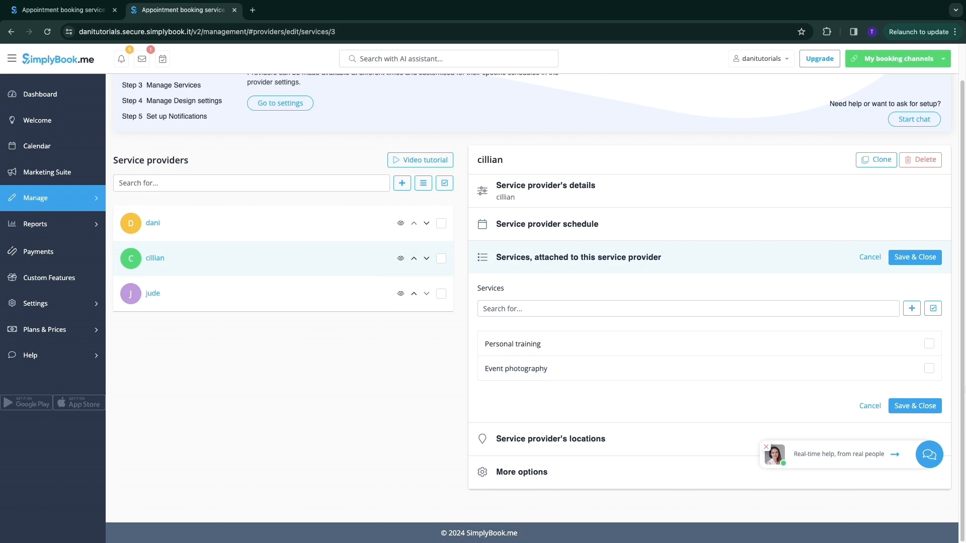
left_click(928, 369)
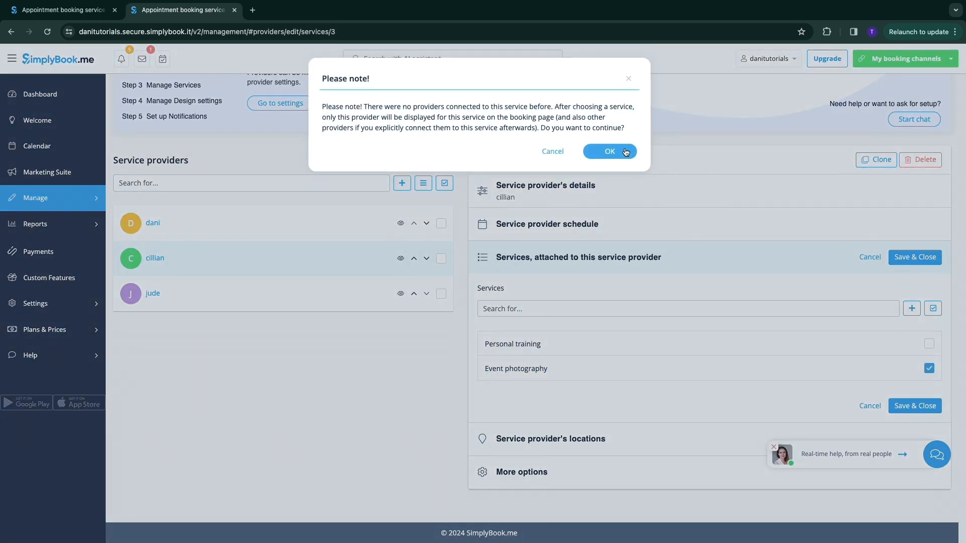
left_click(610, 151)
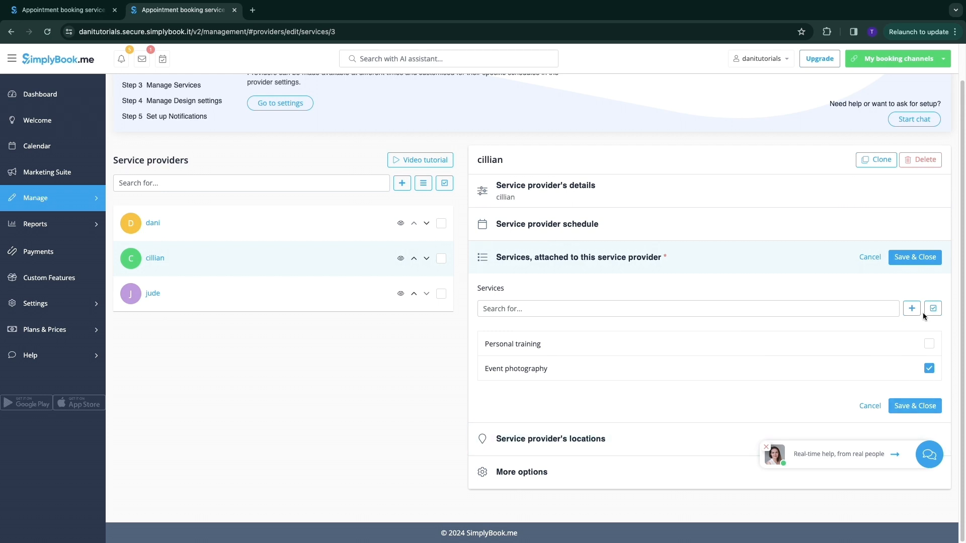
left_click(915, 406)
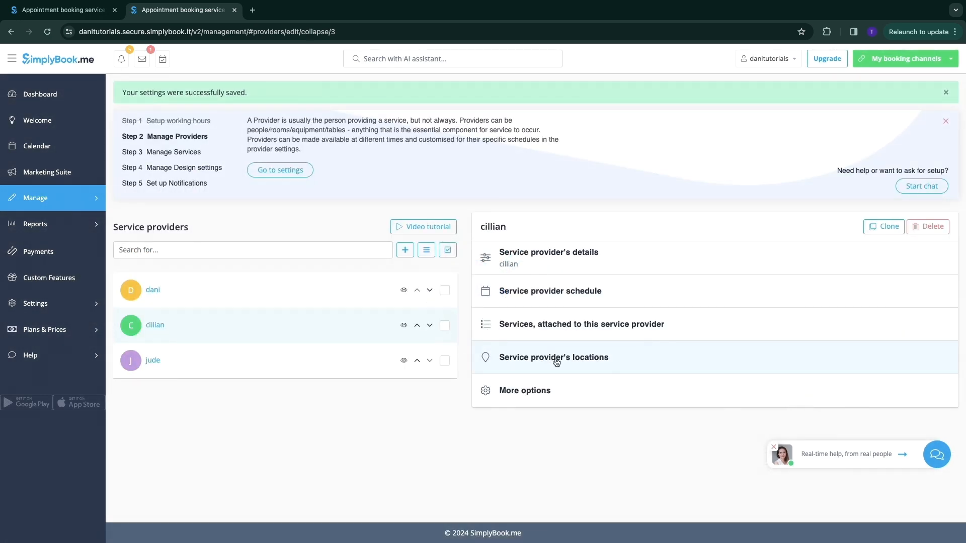
- Enable the Multiple Locations feature in the second provider's location settings and open the form for a new location
left_click(556, 358)
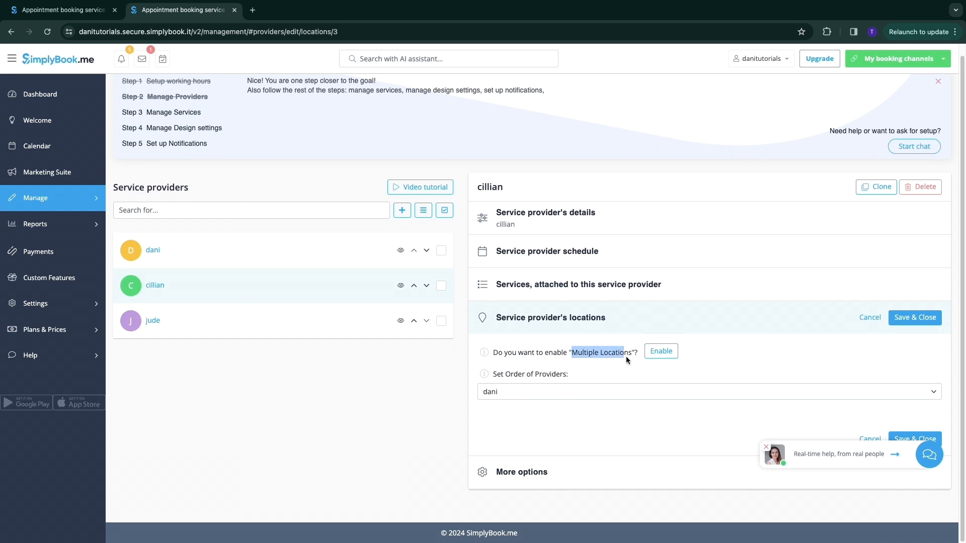
left_click_drag(625, 356, 662, 355)
left_click(662, 355)
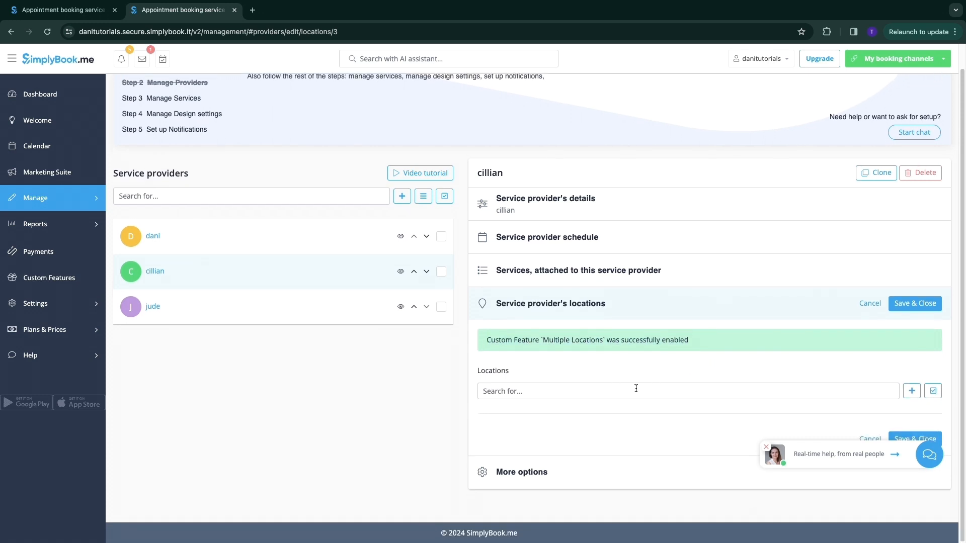
left_click(718, 377)
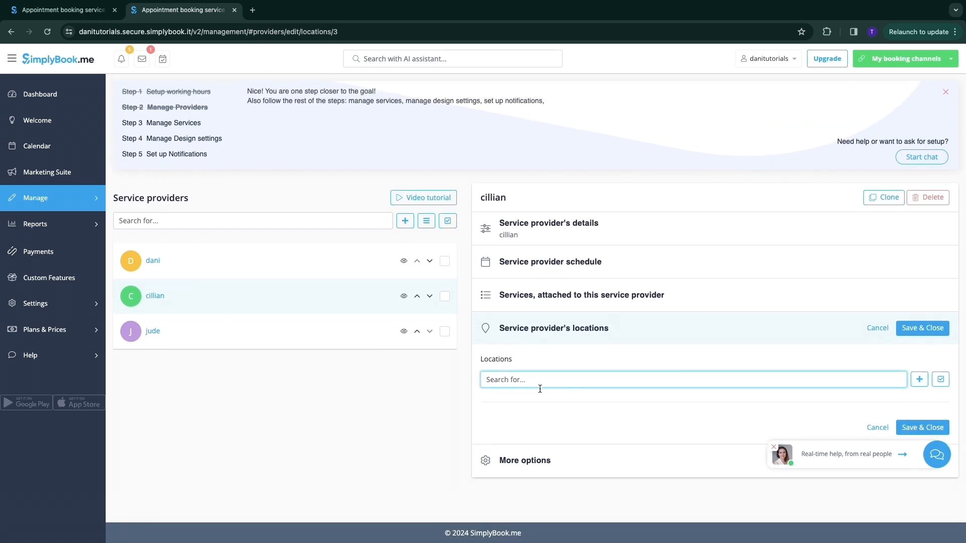
left_click(919, 379)
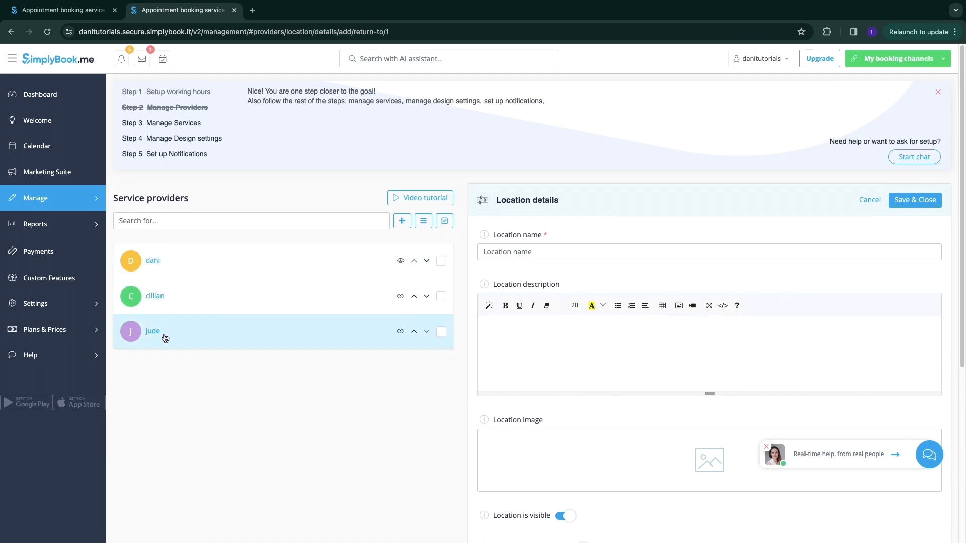
- Go to the Manage Services setup step and open the list of services
left_click(163, 127)
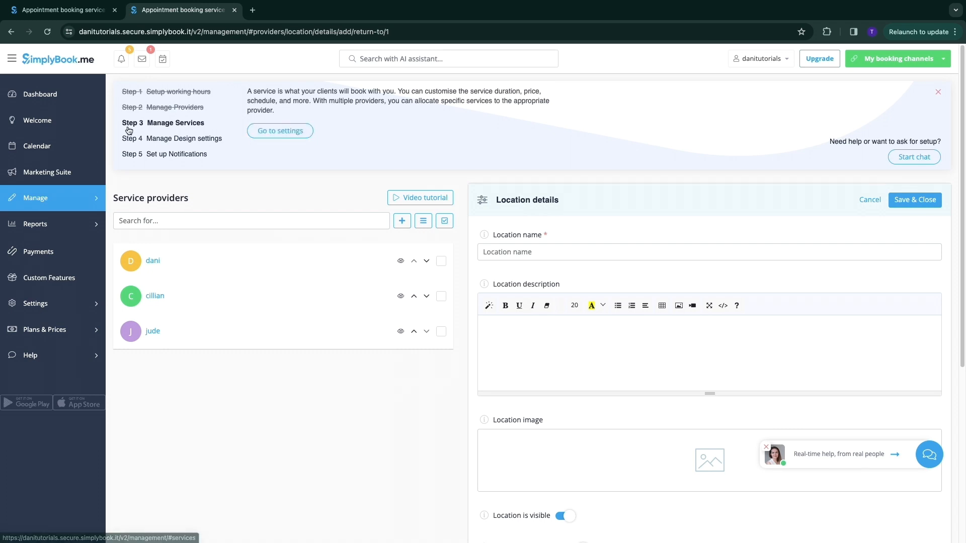
left_click(287, 132)
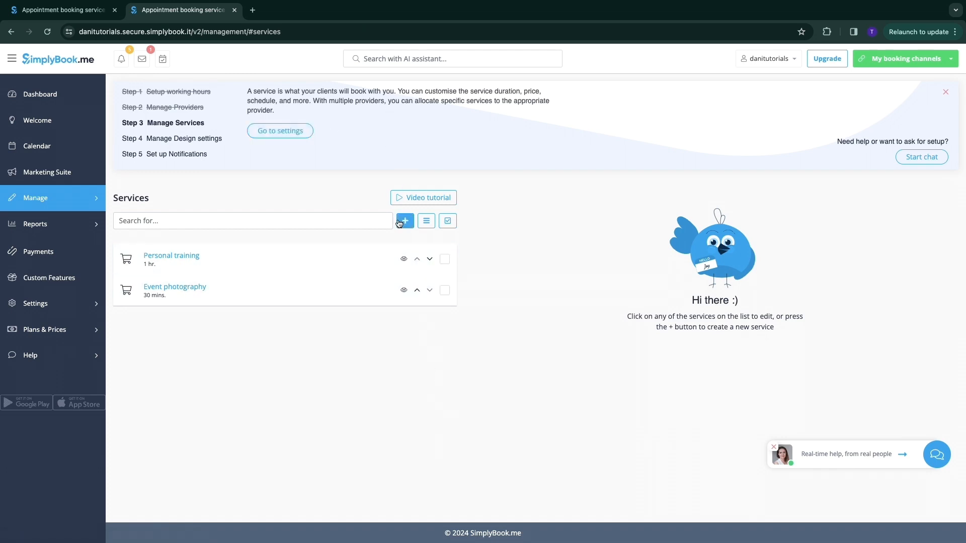
left_click(430, 260)
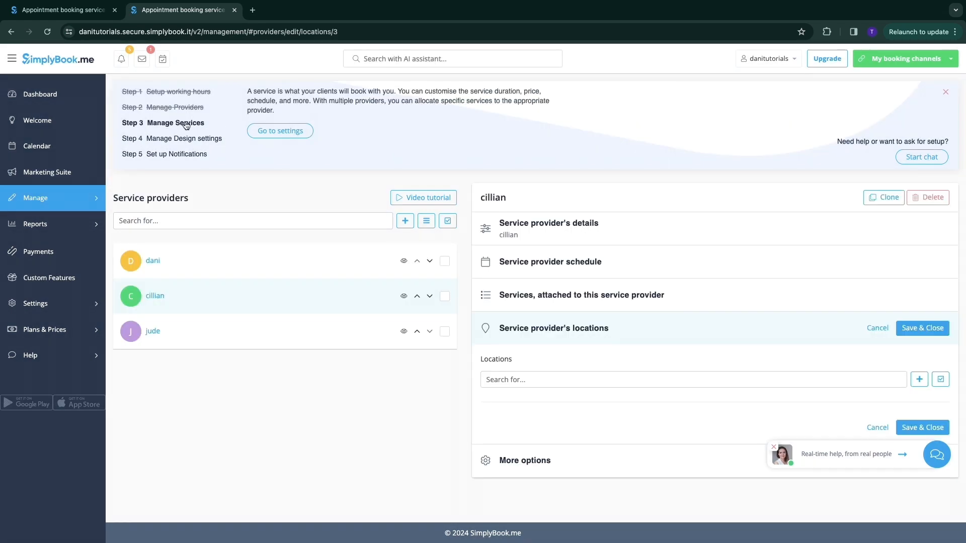
- Go to the Manage Design settings setup step, open its settings and look over the available booking website templates
left_click(165, 140)
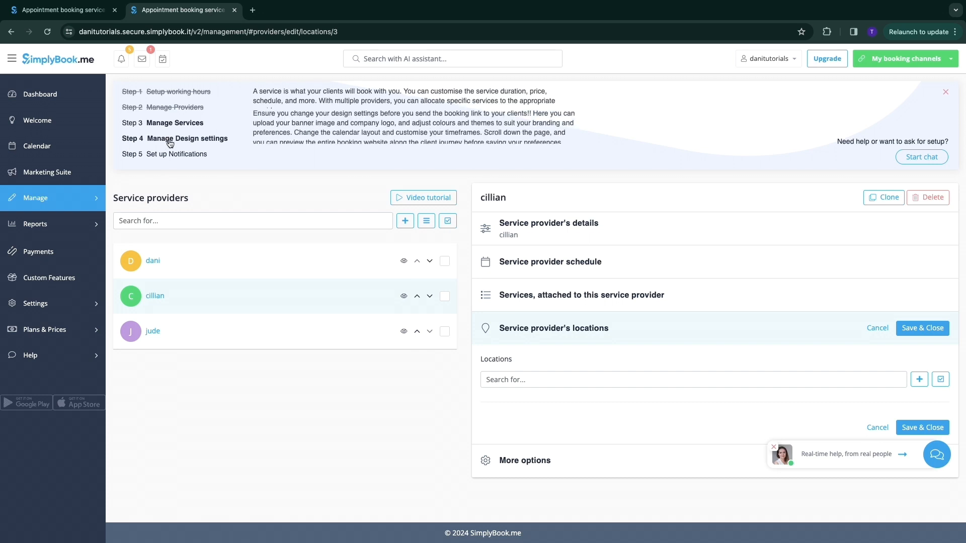
left_click(292, 149)
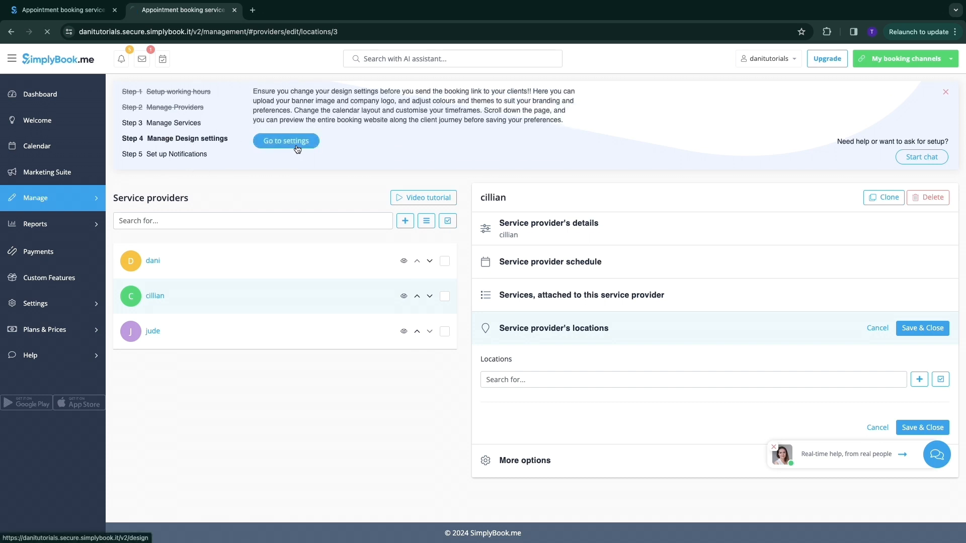
left_click_drag(122, 265, 246, 267)
scroll(266, 304, "down", 1)
scroll(173, 325, "down", 5)
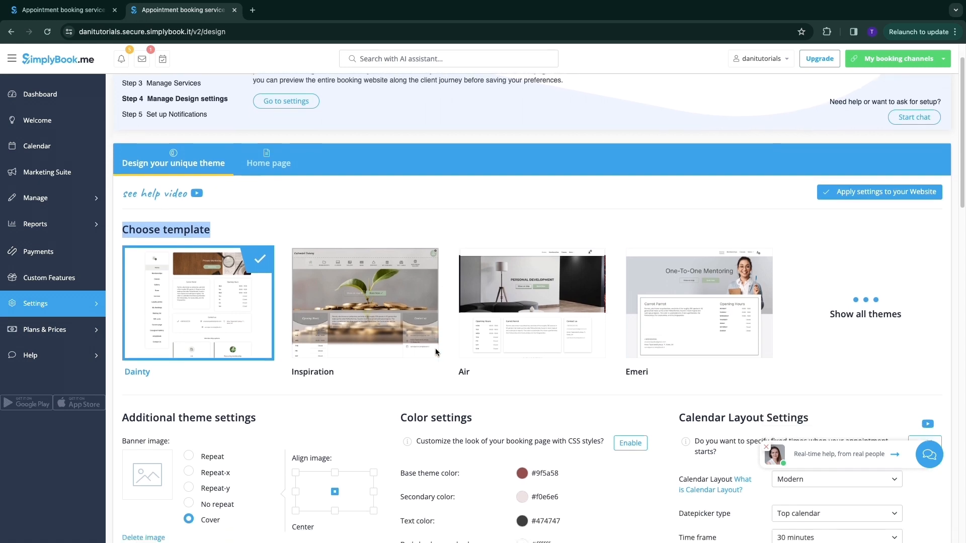
- Examine the additional theme settings, color settings and calendar layout settings, and the other settings below them
left_click_drag(121, 171, 285, 166)
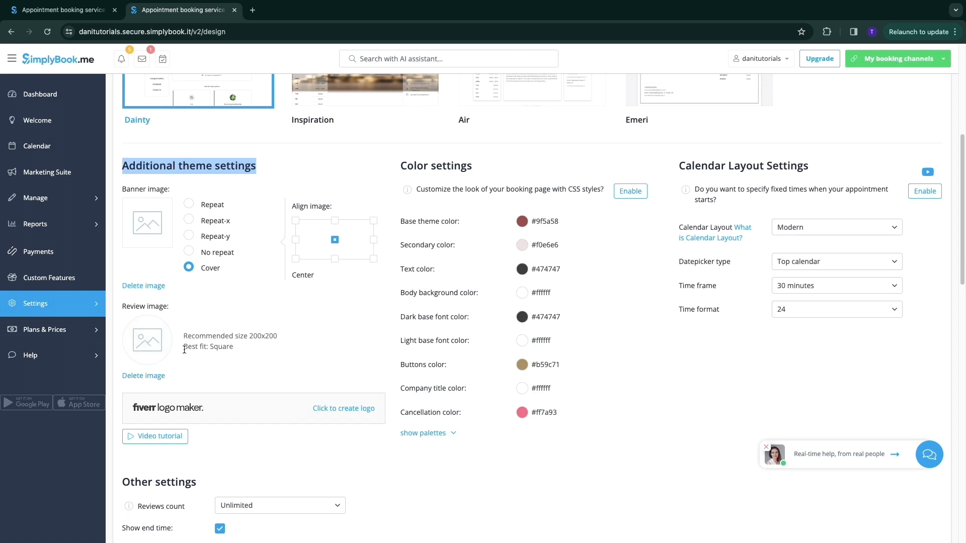
scroll(185, 349, "up", 4)
scroll(233, 351, "down", 5)
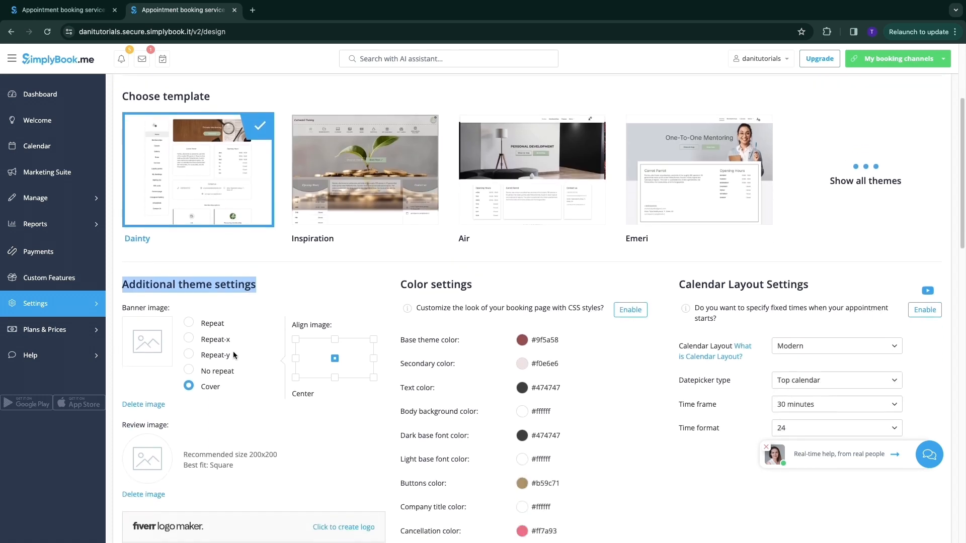
left_click_drag(398, 116, 512, 114)
scroll(481, 222, "up", 2)
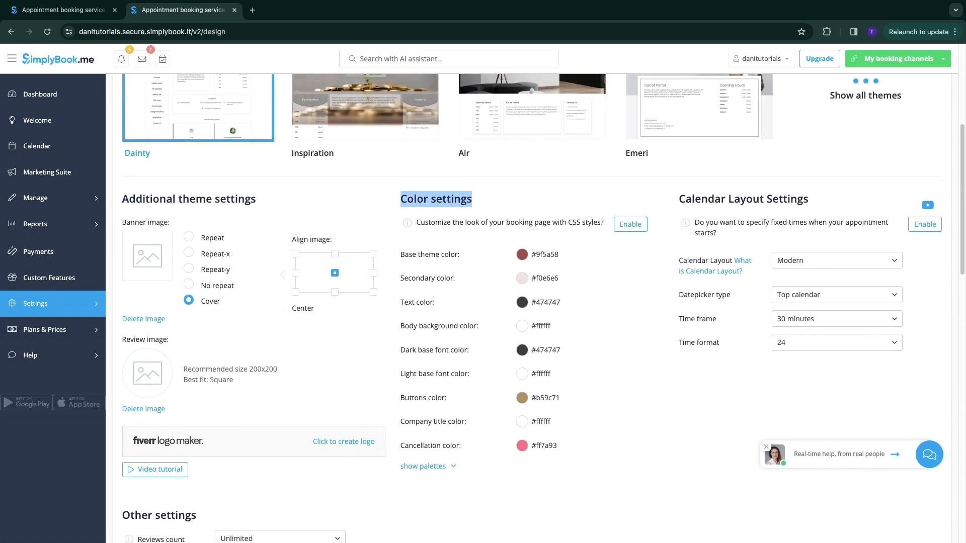
left_click_drag(677, 199, 819, 203)
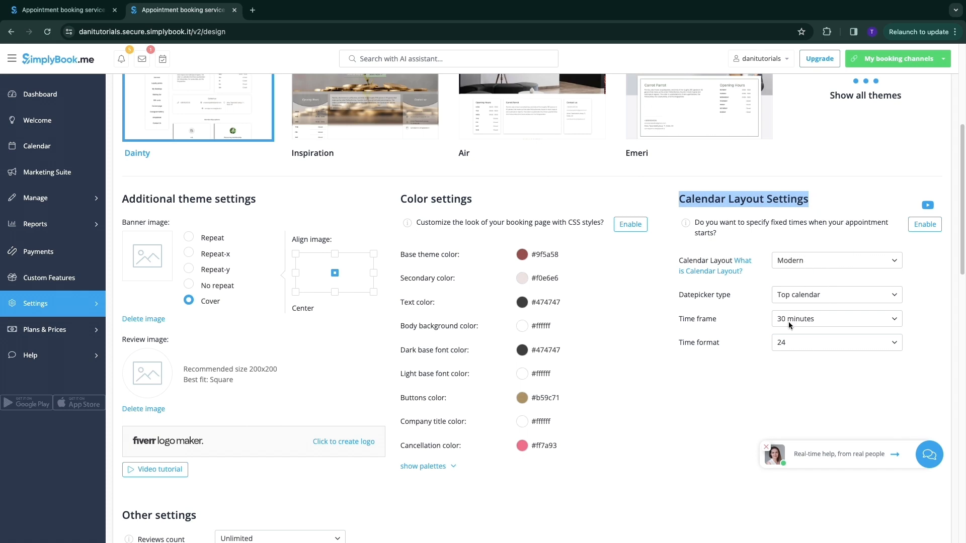
left_click(733, 409)
scroll(527, 452, "down", 7)
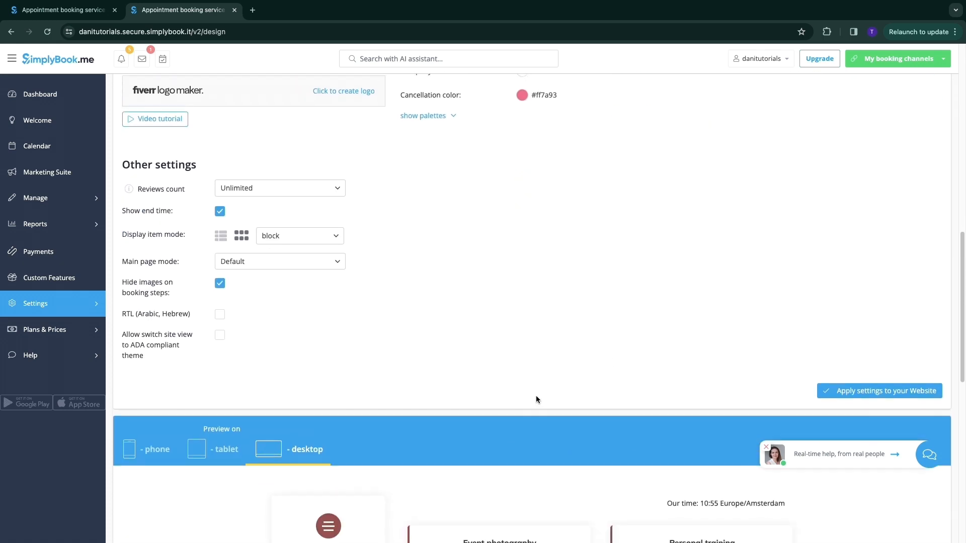
- Switch the booking website preview to the phone view and look over the services it offers
scroll(537, 399, "down", 5)
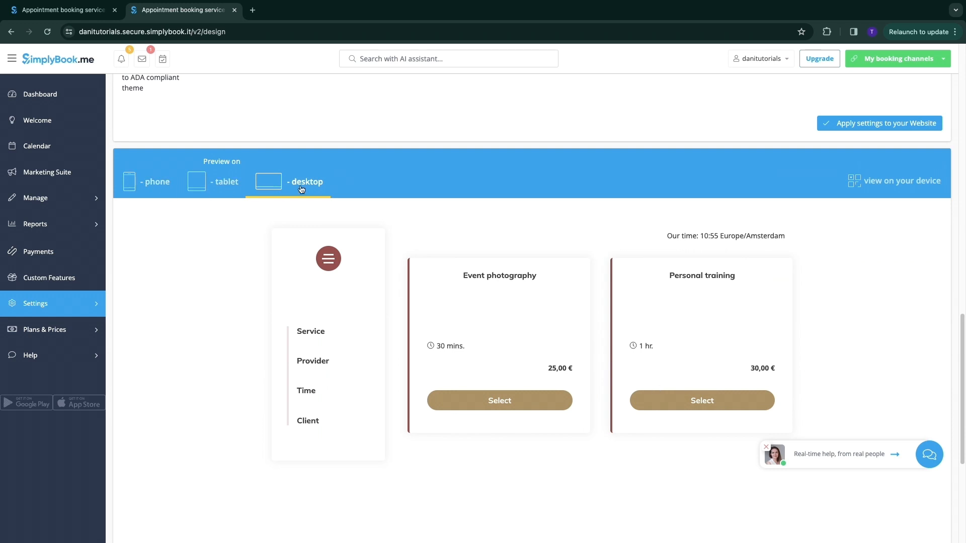
left_click(167, 189)
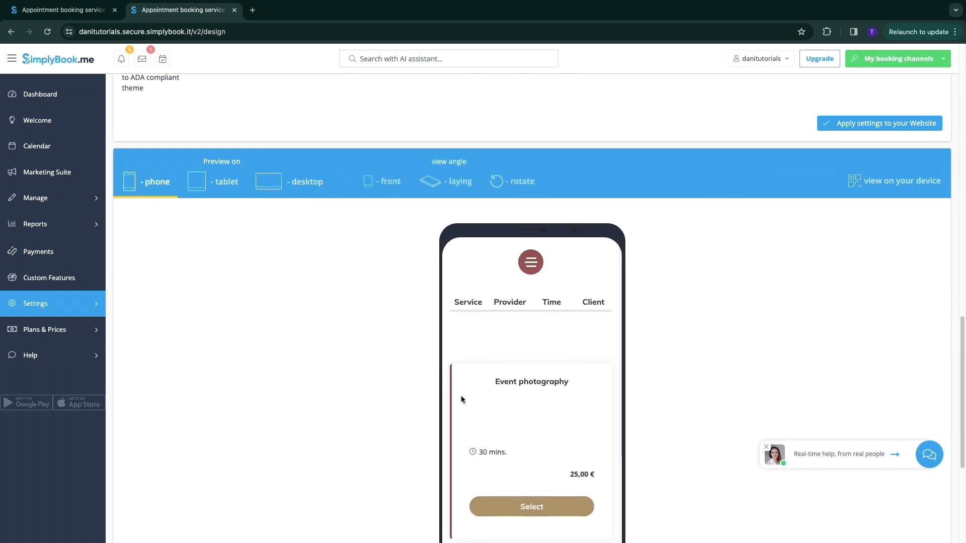
scroll(557, 398, "down", 5)
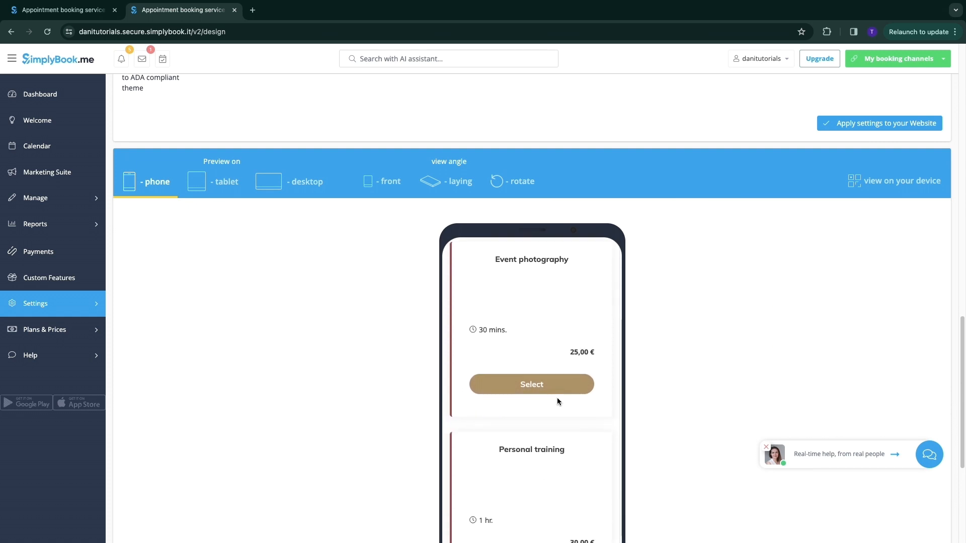
scroll(515, 290, "up", 5)
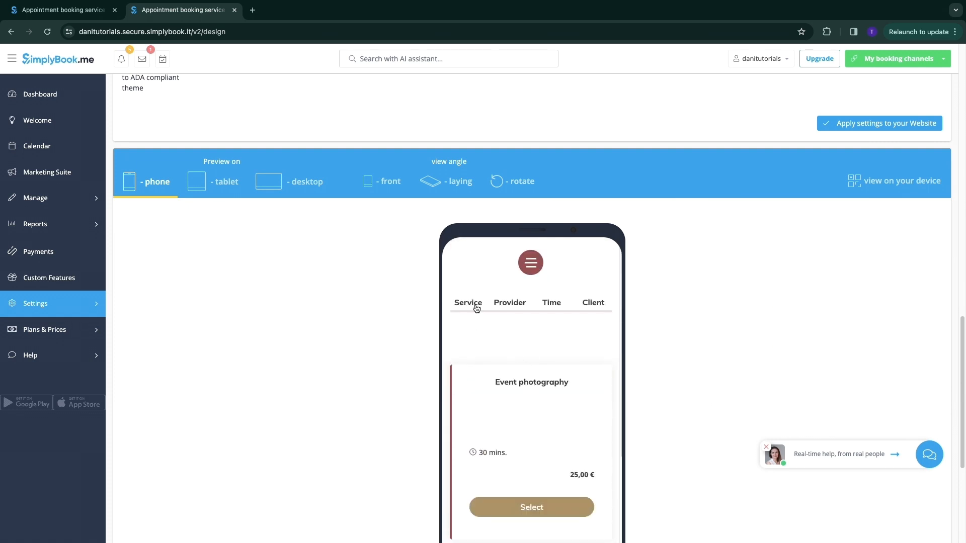
scroll(528, 377, "down", 3)
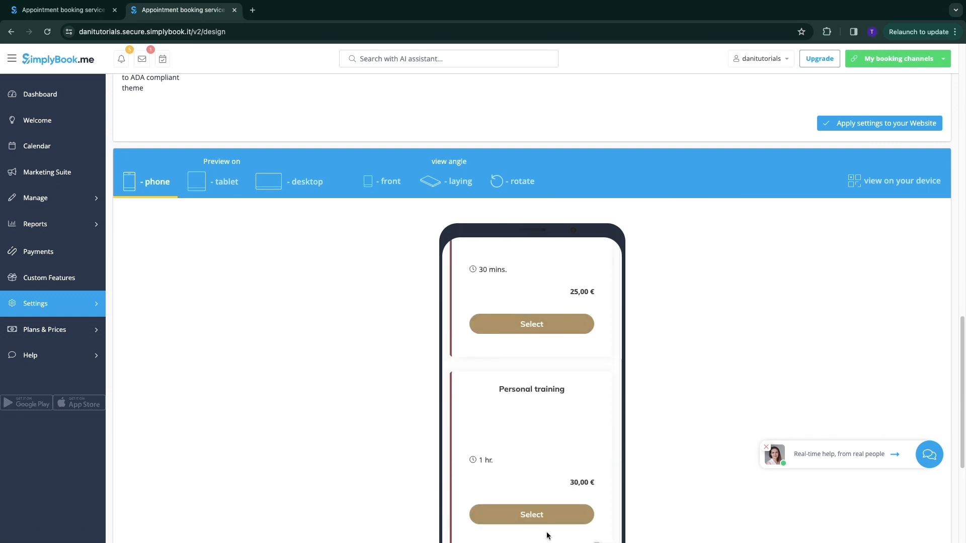
- In the phone preview, choose the Personal training service, the second provider and 23 April 2024 as the date
left_click(529, 513)
scroll(544, 356, "down", 1)
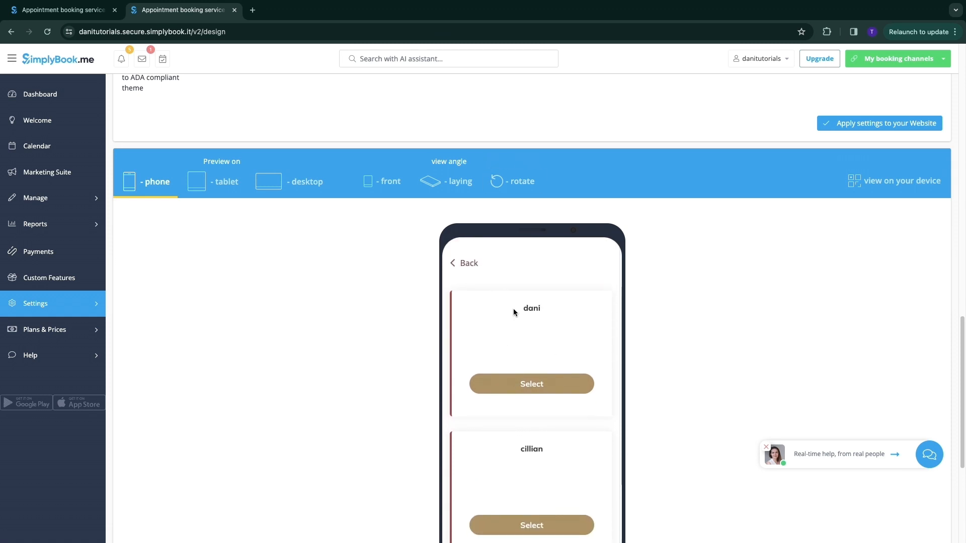
scroll(528, 342, "down", 7)
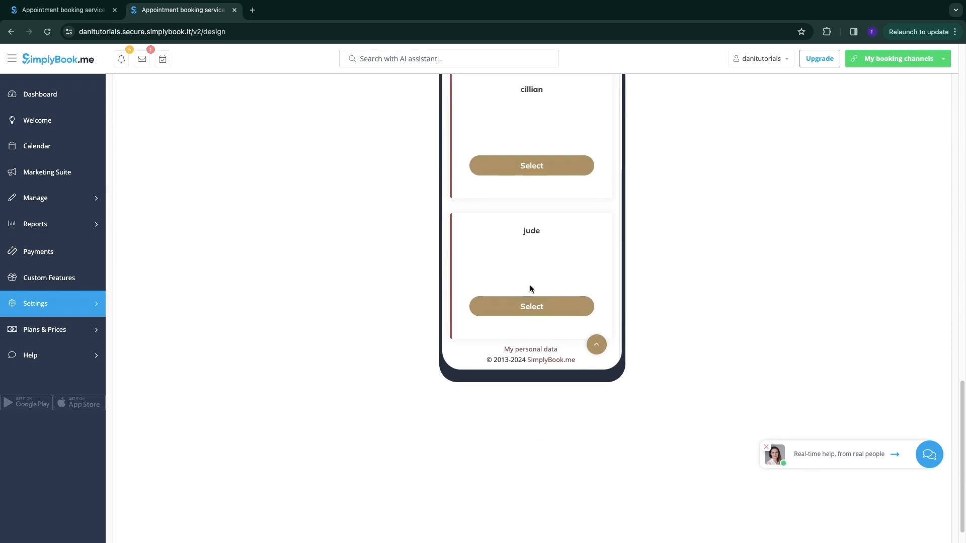
scroll(523, 252, "up", 1)
left_click(529, 198)
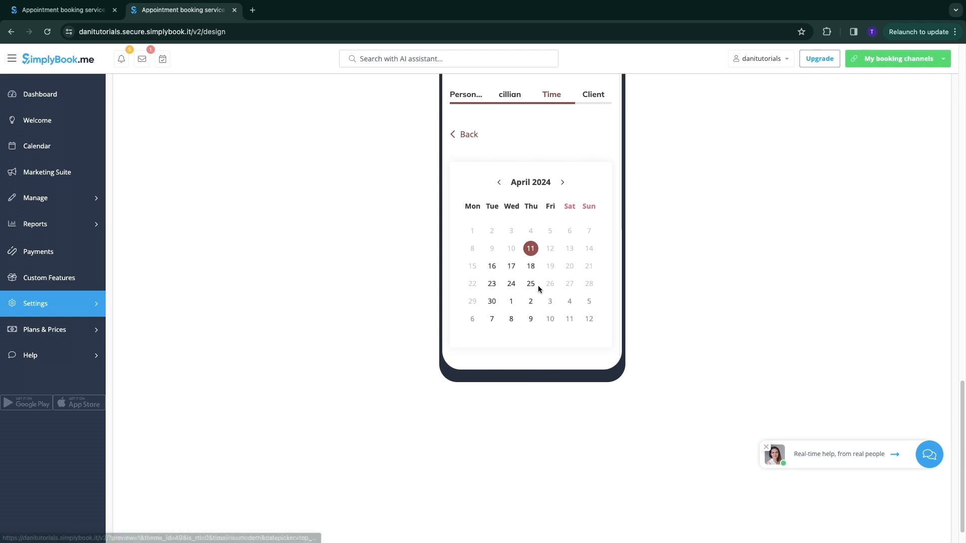
left_click(496, 285)
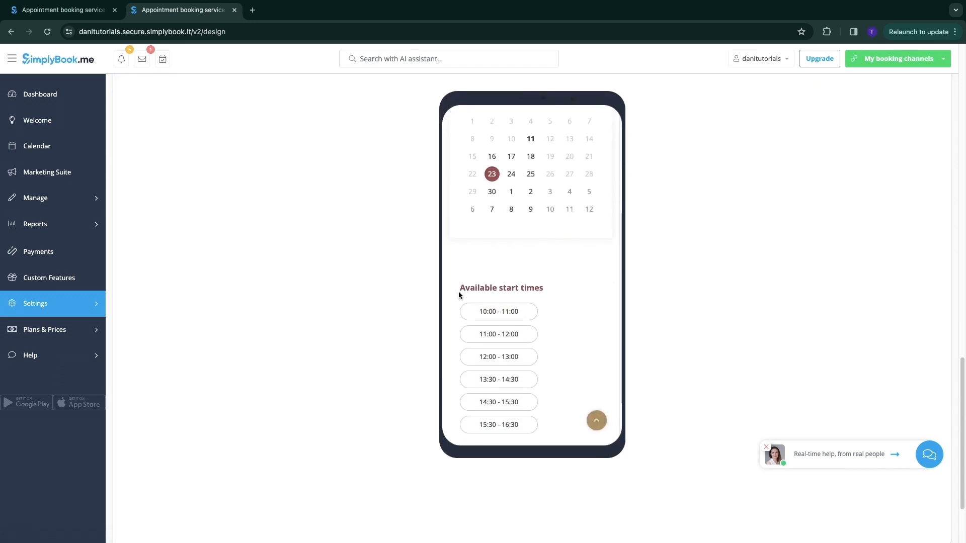
- Choose the 11:00–12:00 start time in the phone preview and examine the name, email and phone fields for the client
left_click_drag(457, 290, 562, 297)
scroll(566, 306, "down", 1)
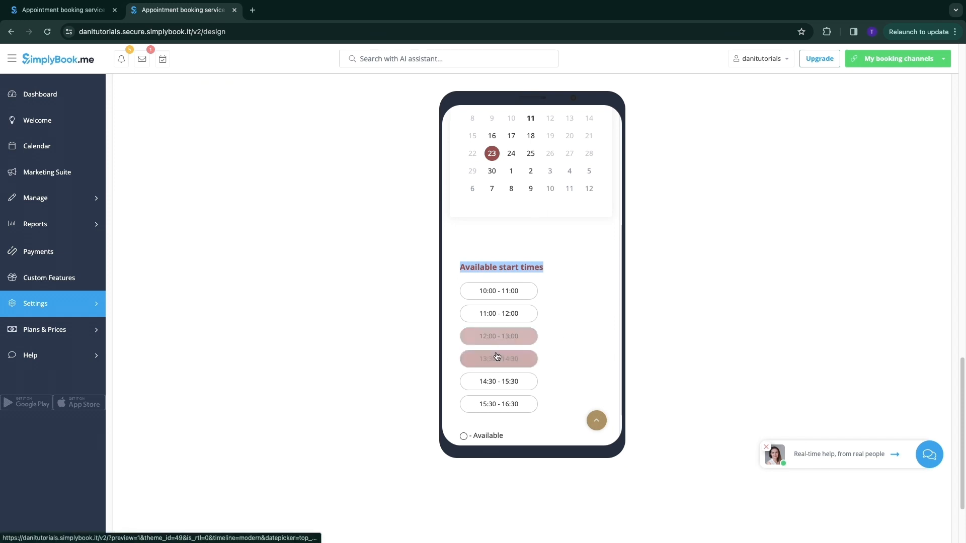
left_click(488, 315)
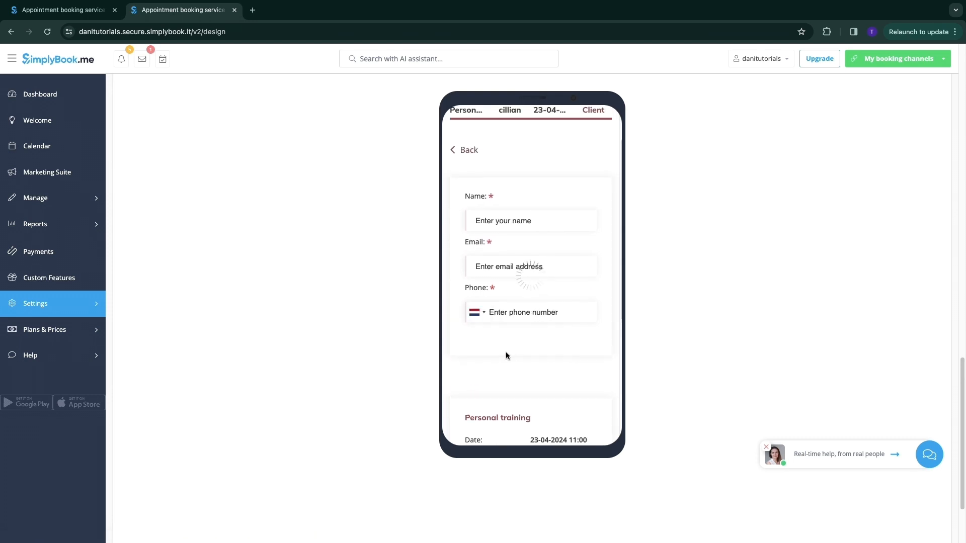
double_click(472, 199)
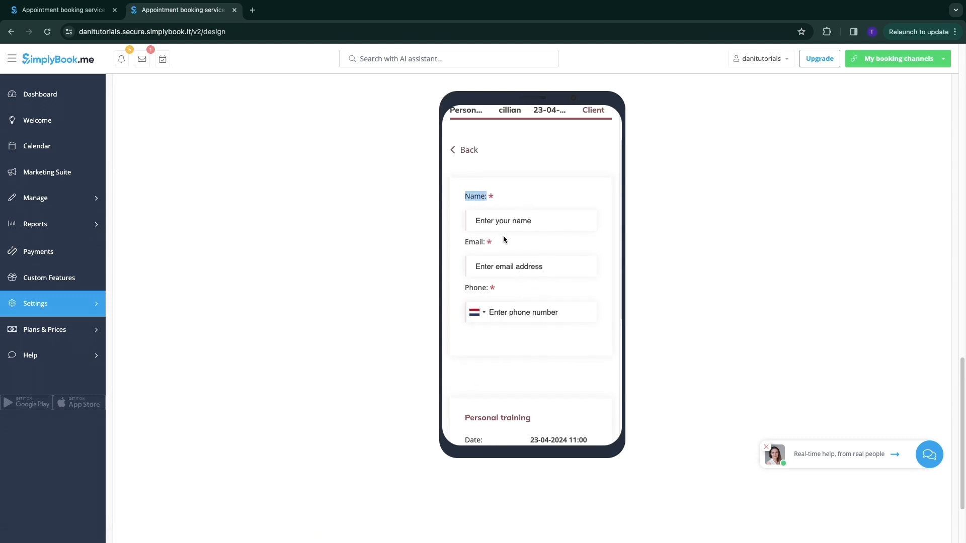
double_click(471, 242)
double_click(472, 288)
- Go to the Set up Notifications setup step and open the email and SMS settings
scroll(528, 304, "up", 5)
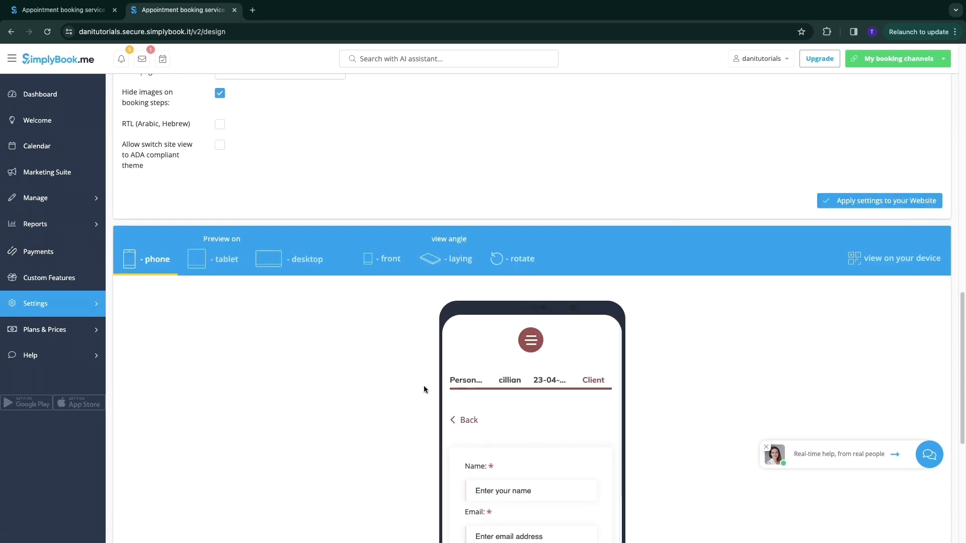
scroll(380, 399, "up", 10)
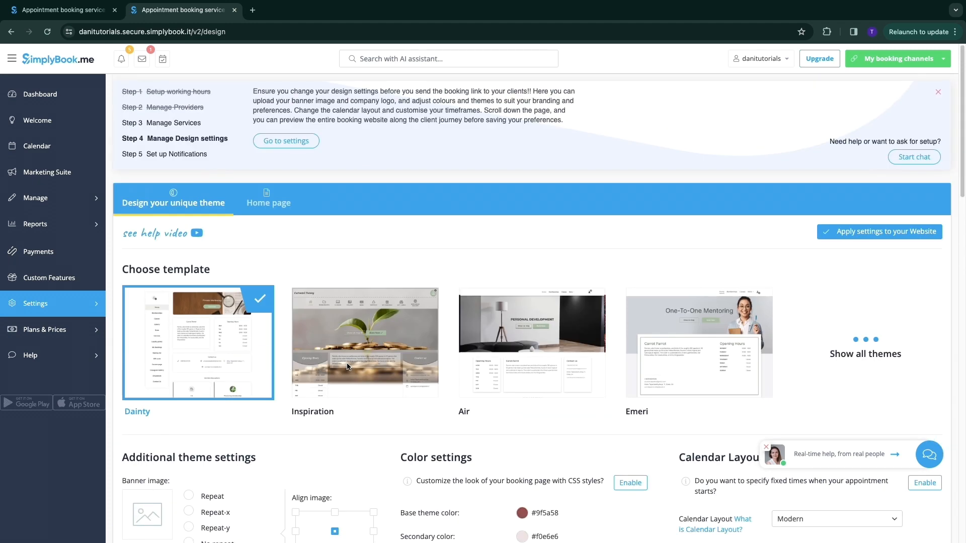
left_click(170, 159)
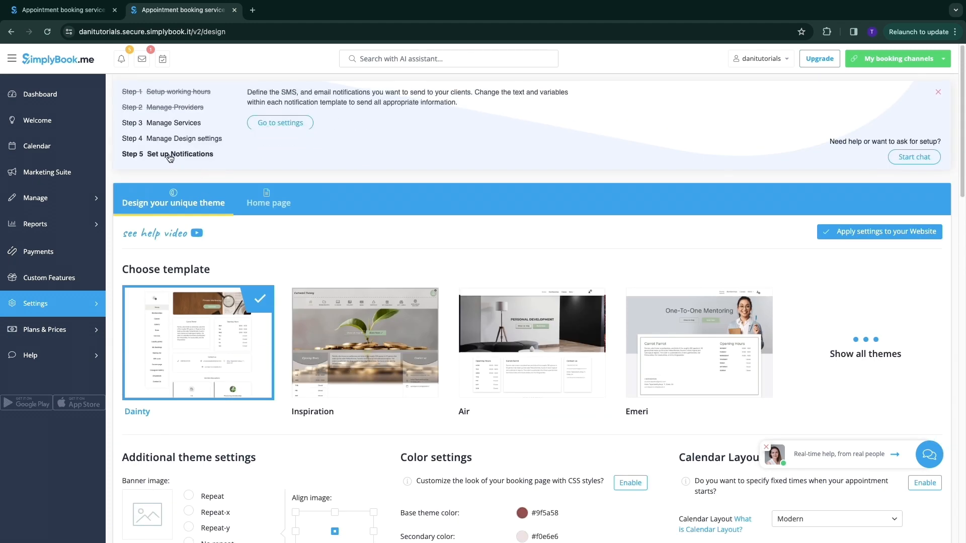
left_click(280, 124)
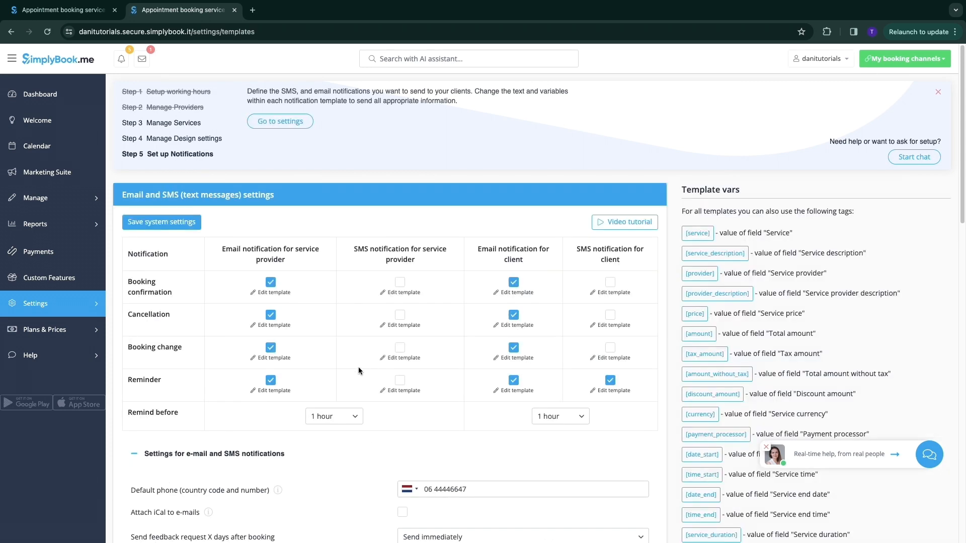
- Examine the email and SMS notification columns for service providers and clients in the notification table
left_click_drag(220, 255, 285, 261)
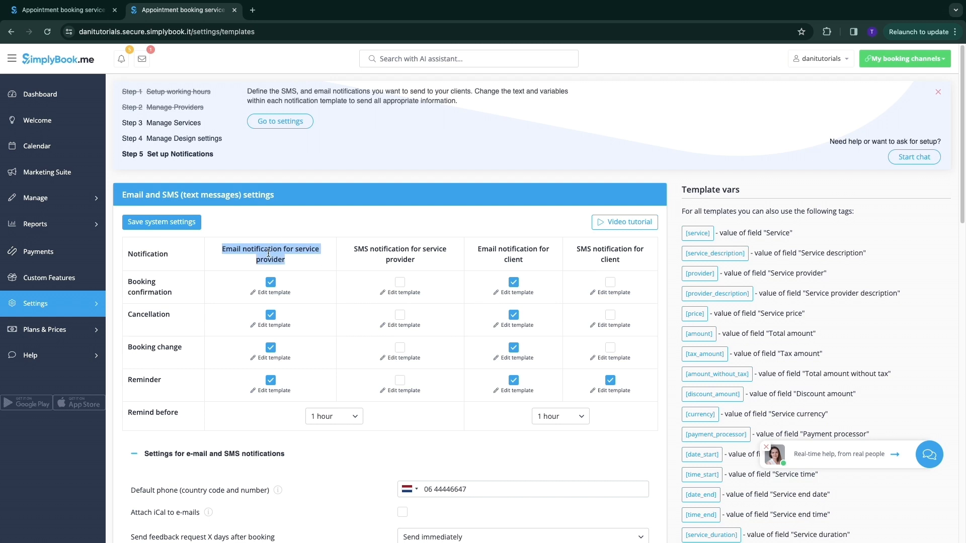
left_click(284, 234)
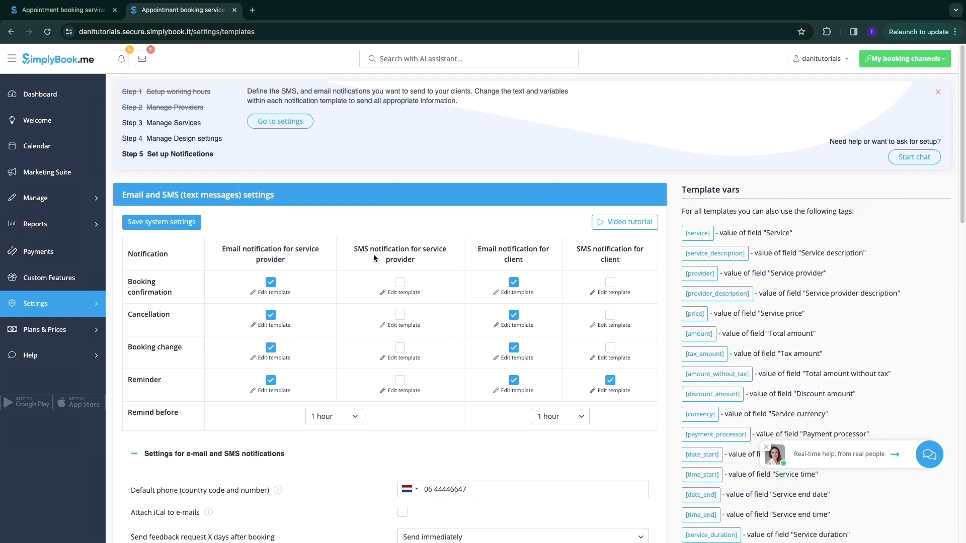
left_click_drag(353, 249, 426, 260)
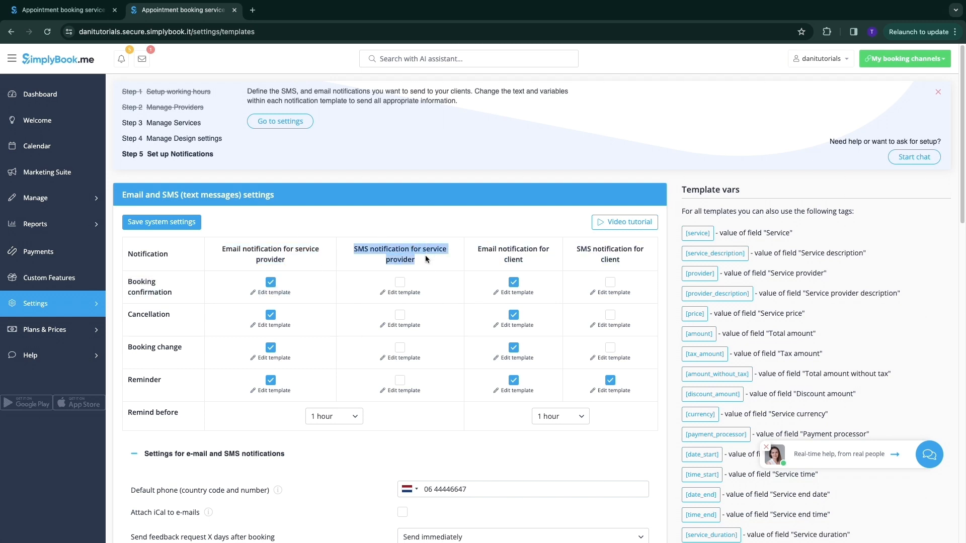
left_click(450, 216)
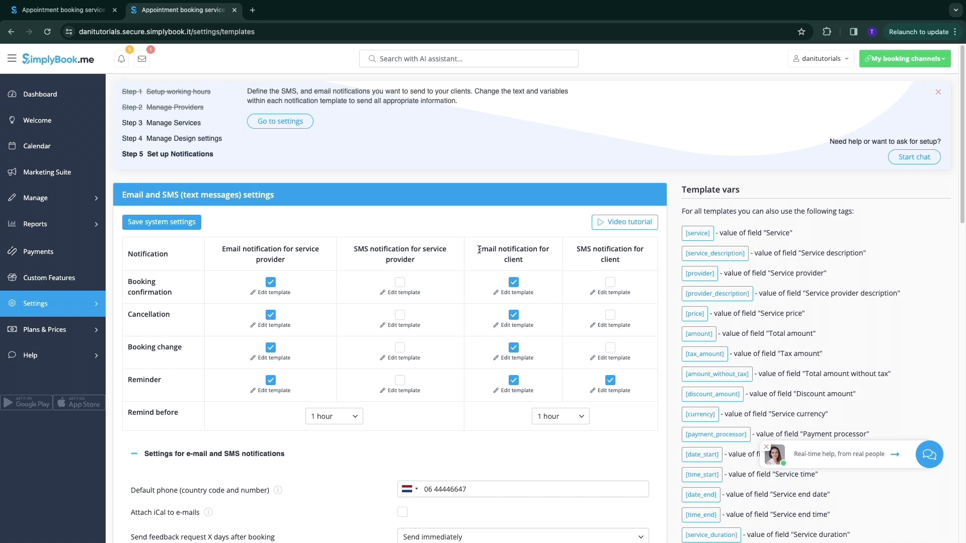
left_click_drag(479, 250, 540, 250)
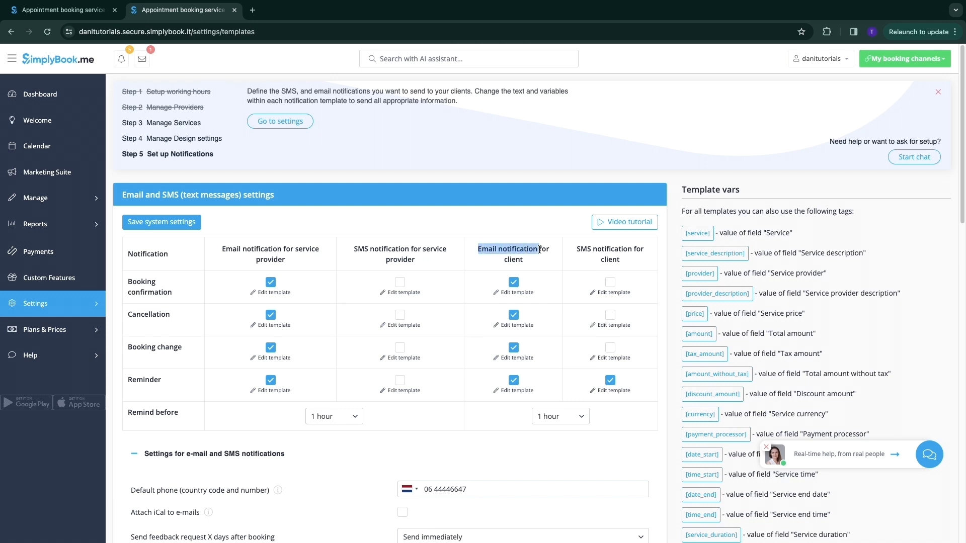
left_click(511, 206)
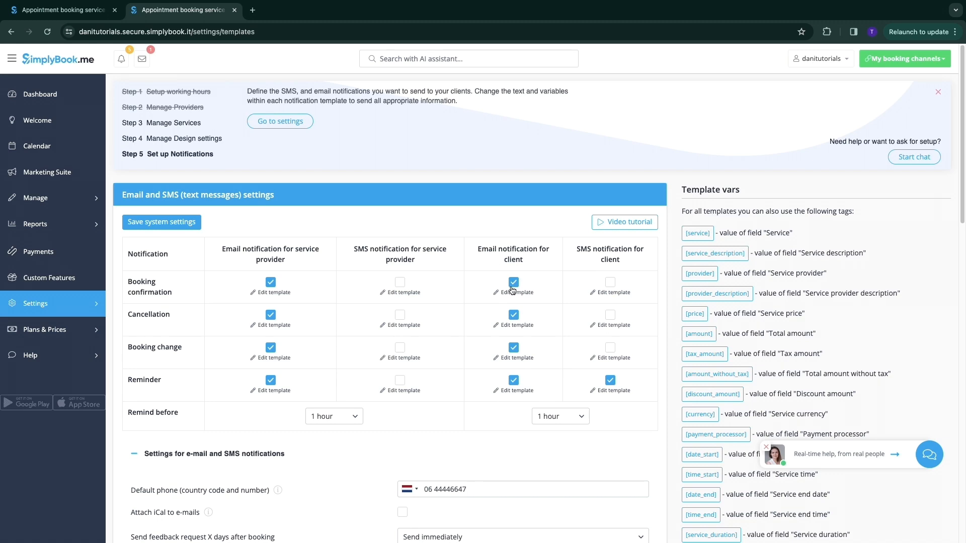
- Expand the Client's booking confirmation template and read its email subject and body text
scroll(471, 367, "down", 1)
scroll(423, 380, "down", 12)
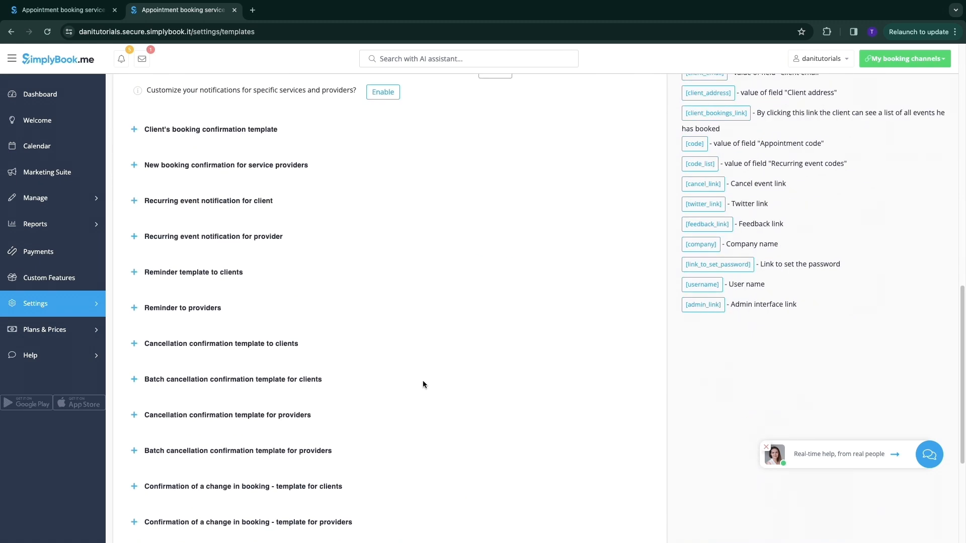
scroll(312, 339, "up", 2)
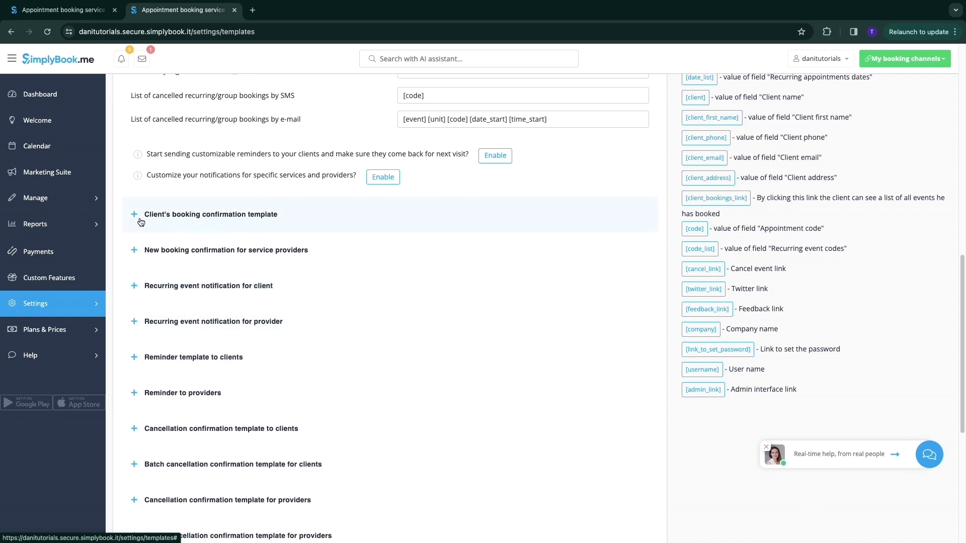
left_click(279, 215)
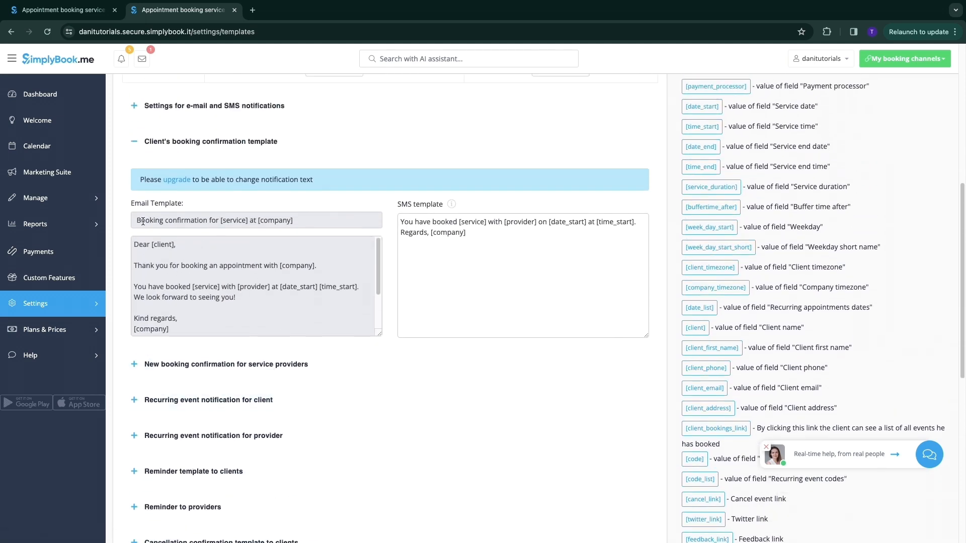
left_click_drag(137, 219, 285, 221)
left_click_drag(152, 245, 182, 246)
left_click(199, 252)
left_click(187, 254)
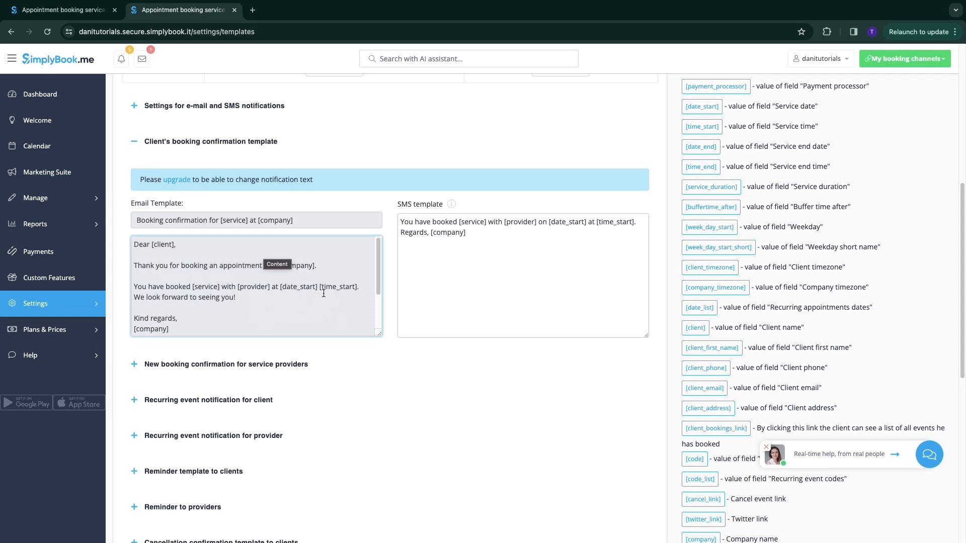
scroll(324, 293, "down", 3)
scroll(246, 316, "up", 3)
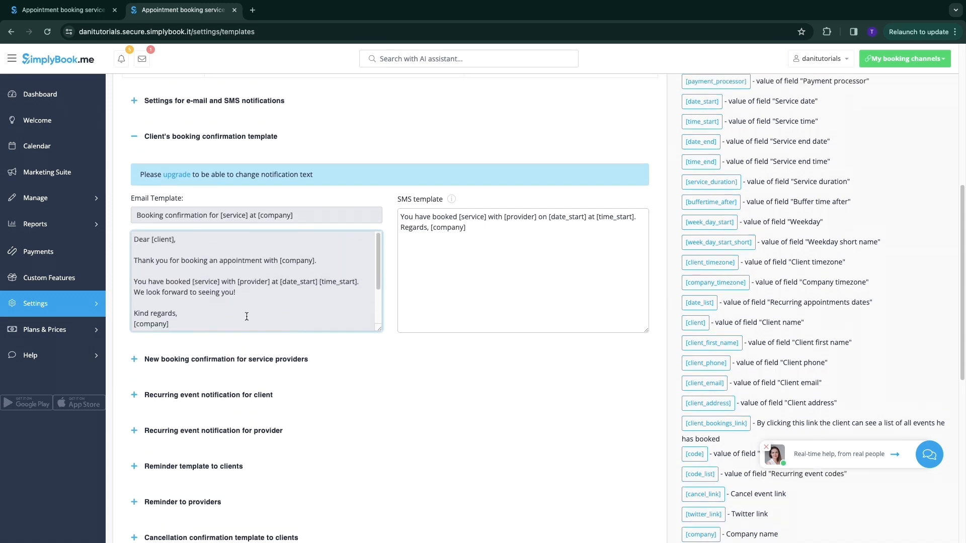
- Collapse the Client's booking confirmation template and return to the notification table
scroll(247, 317, "up", 2)
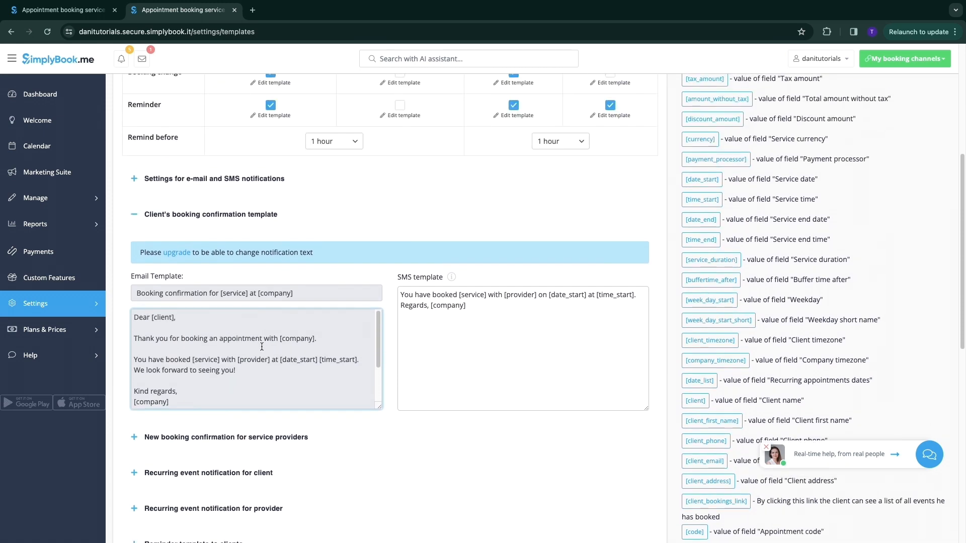
left_click(199, 216)
scroll(478, 219, "up", 5)
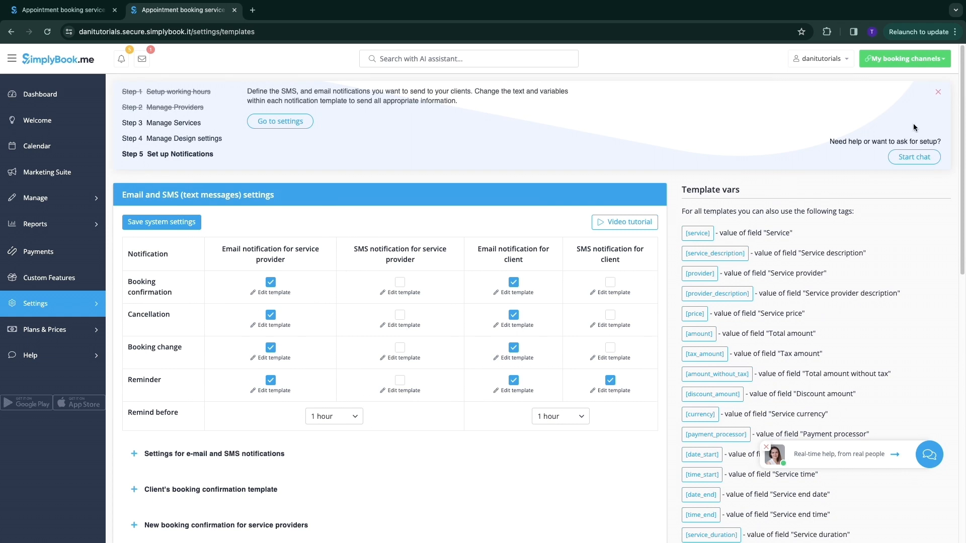
- Open the company's public booking website and start a new booking as a client
left_click(914, 59)
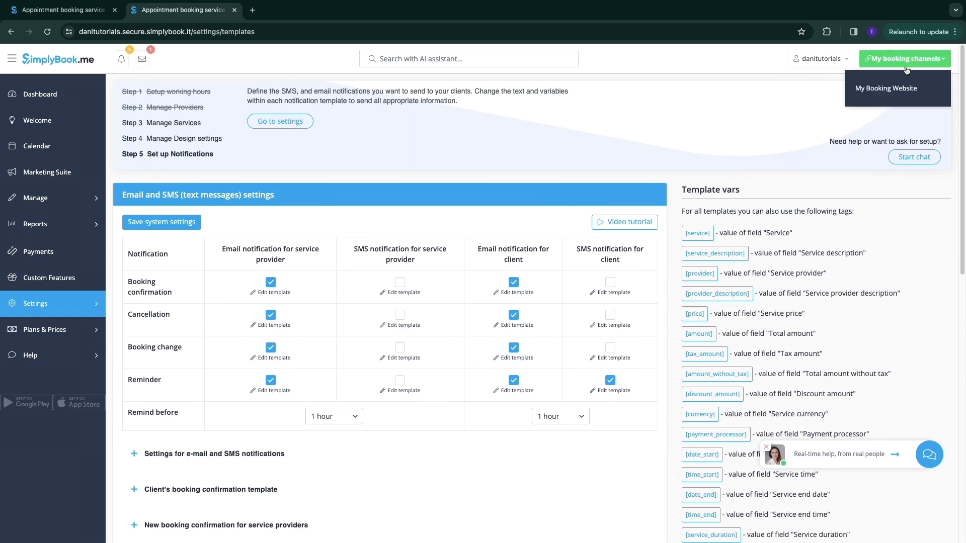
left_click(885, 89)
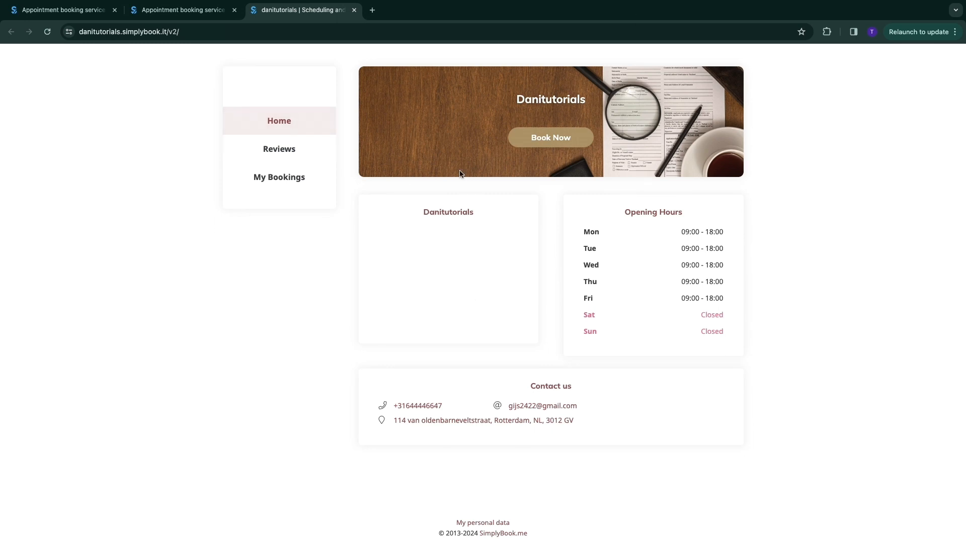
left_click(551, 139)
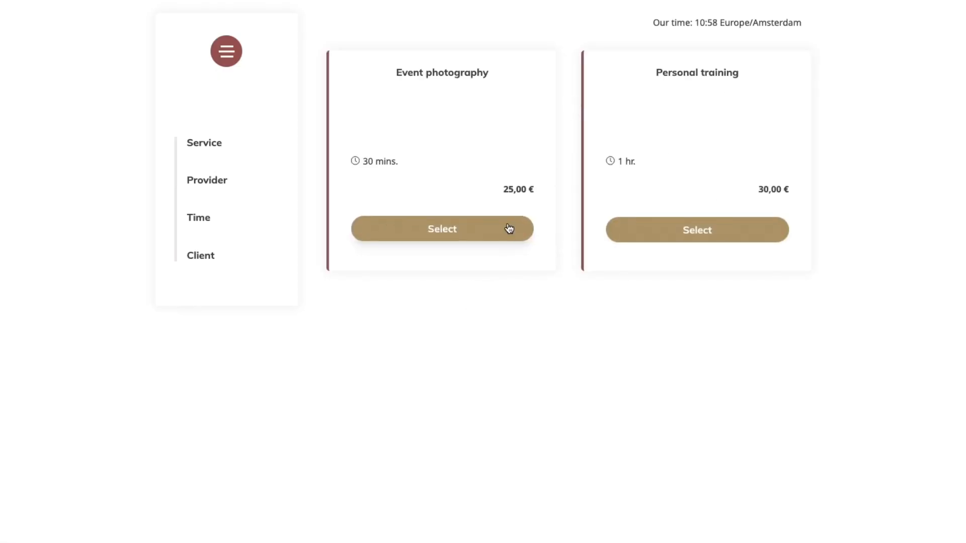
- Select the Event photography service and choose 30 April 2024 with the 13:30–14:00 start time
triple_click(394, 72)
left_click(452, 229)
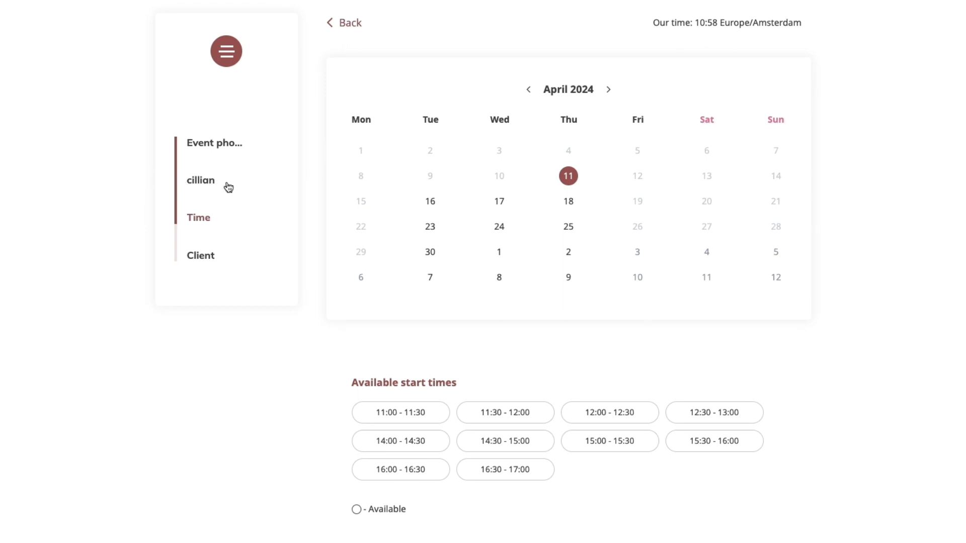
left_click(432, 252)
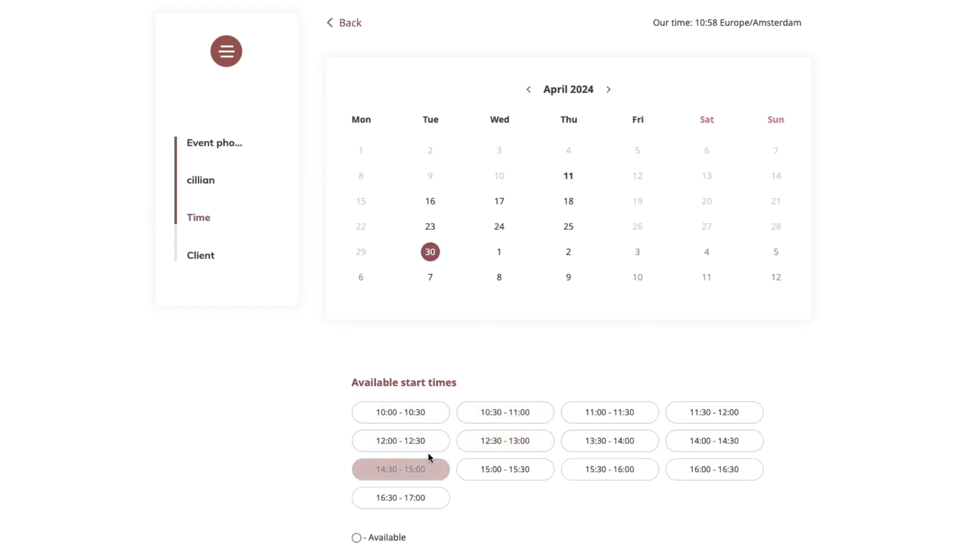
left_click(420, 478)
left_click(601, 452)
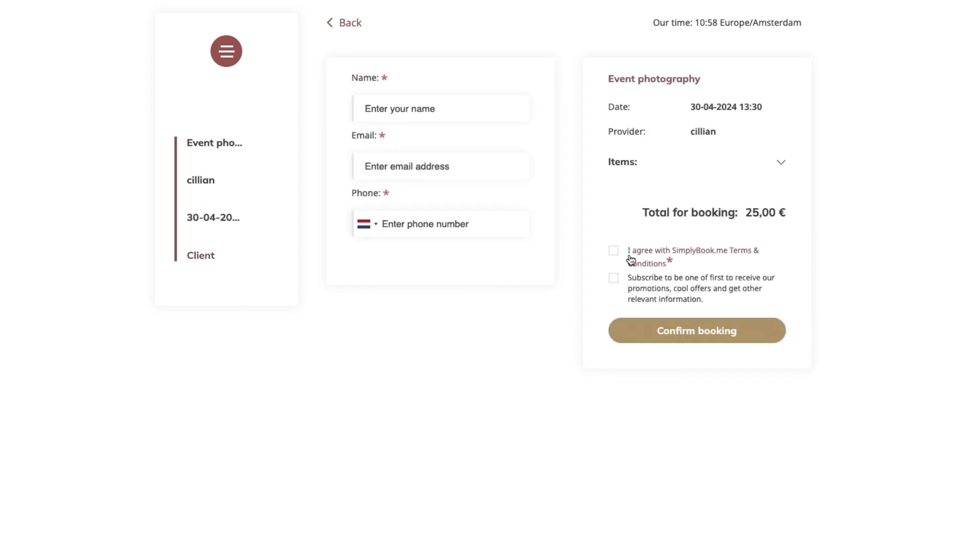
- Agree to the SimplyBook.me Terms & Conditions and examine the client's name, email and phone fields and the booking total
left_click(614, 251)
left_click_drag(455, 70, 522, 280)
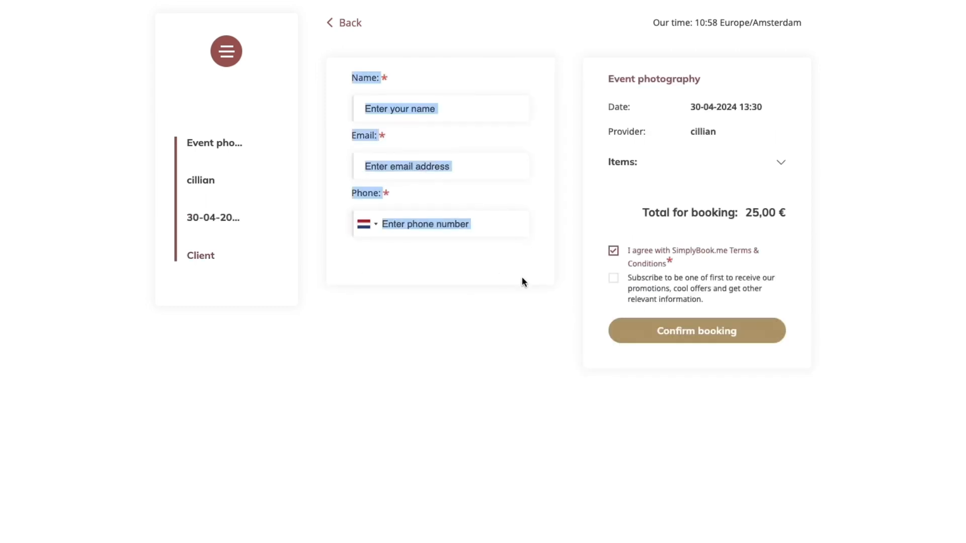
left_click(707, 210)
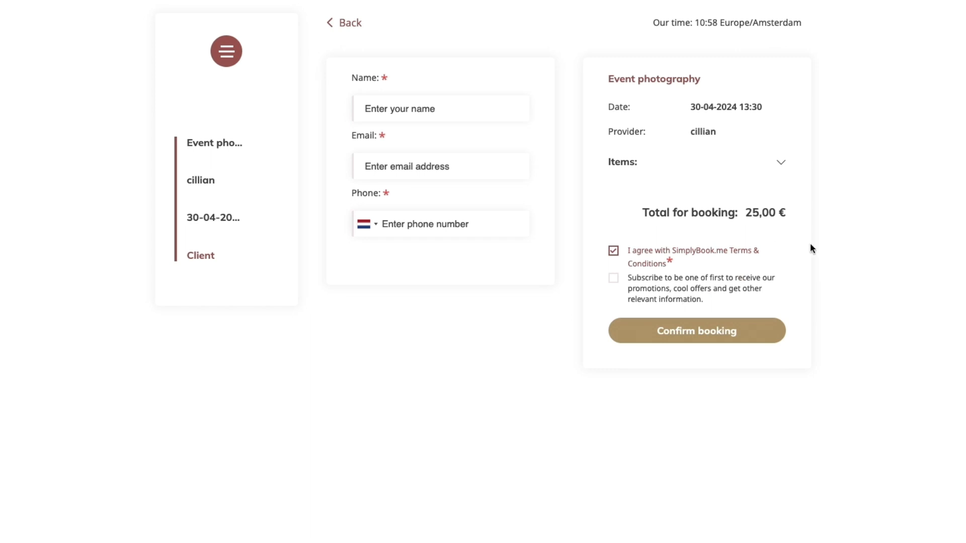
double_click(747, 209)
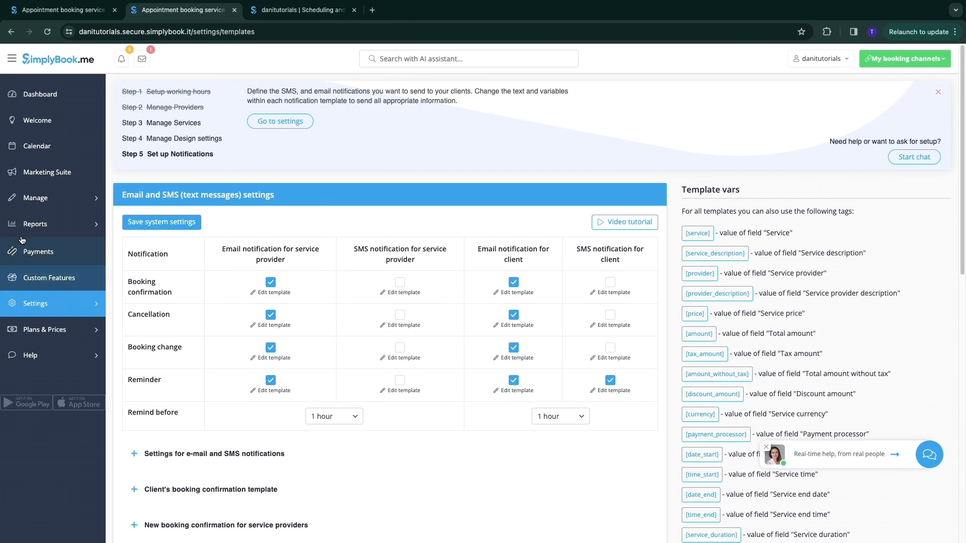
- Return to the Event photography booking summary for a last check and close the booking website
left_click(275, 14)
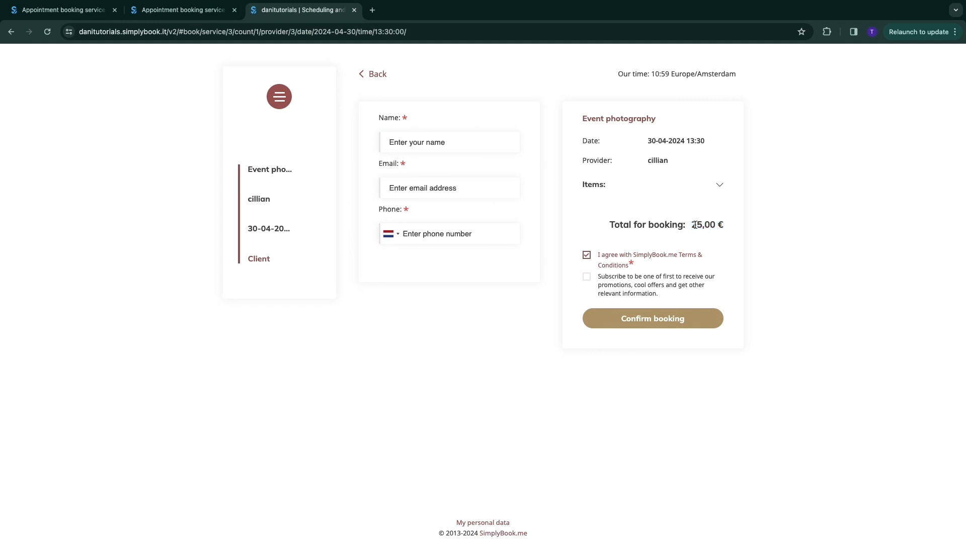
left_click(733, 240)
left_click(354, 10)
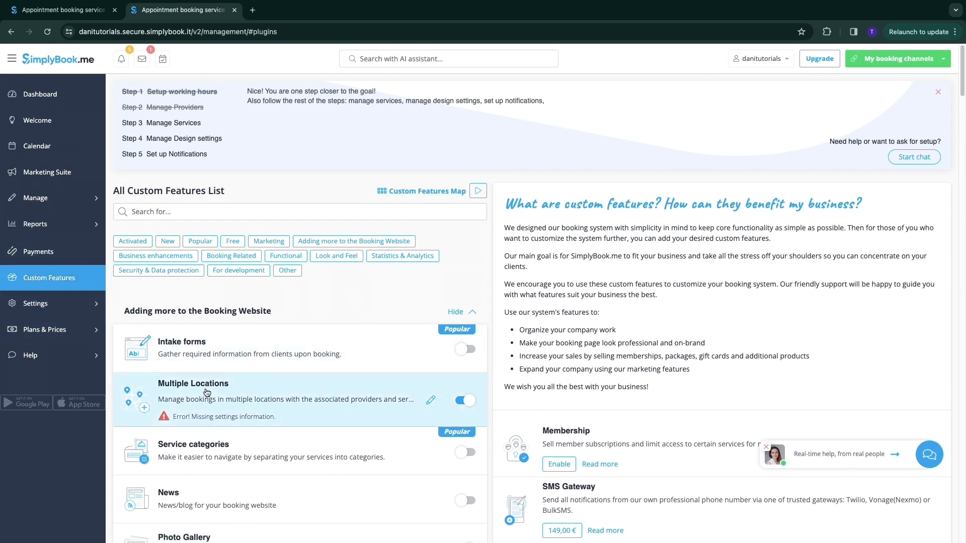
- Go to the Custom Features list and read the description of the Service categories feature
scroll(206, 392, "down", 3)
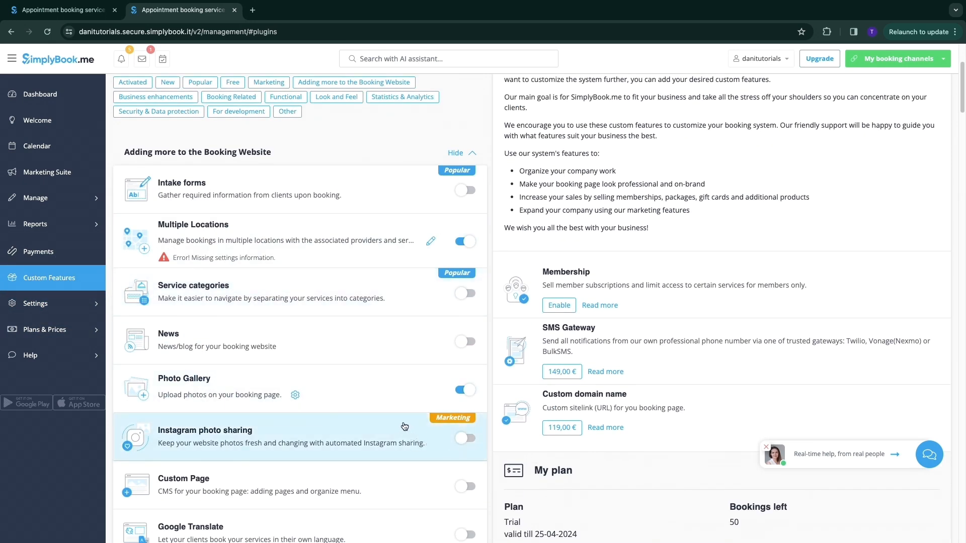
left_click(233, 288)
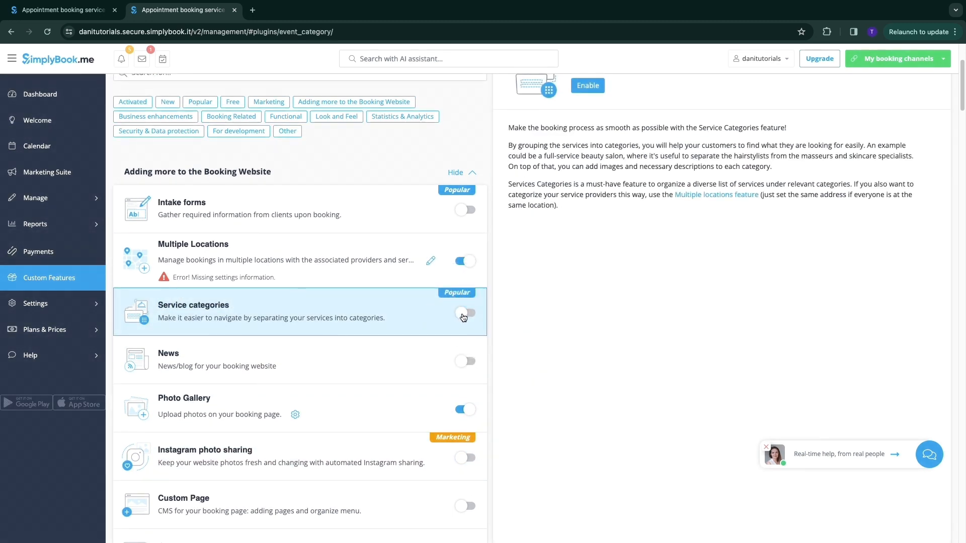
left_click_drag(522, 266, 910, 351)
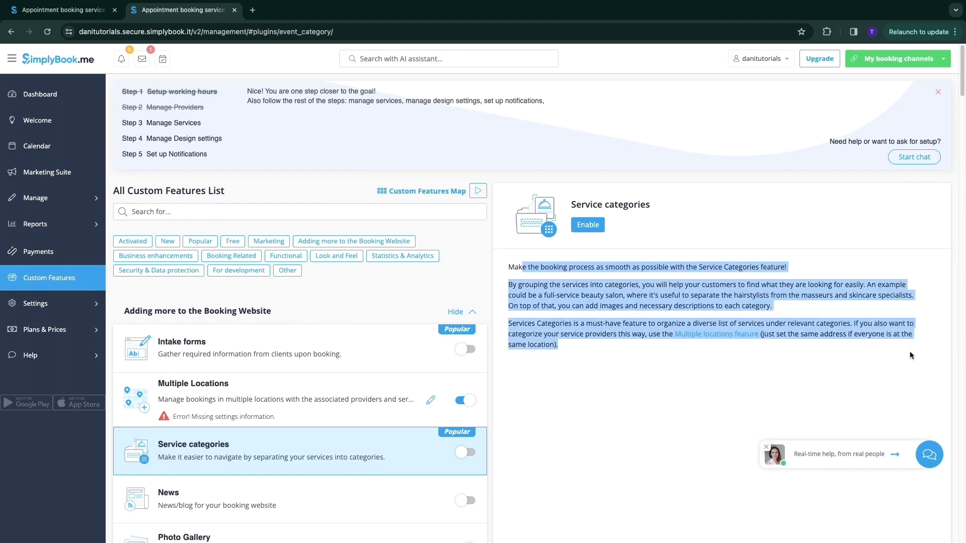
scroll(704, 352, "down", 2)
scroll(250, 419, "down", 1)
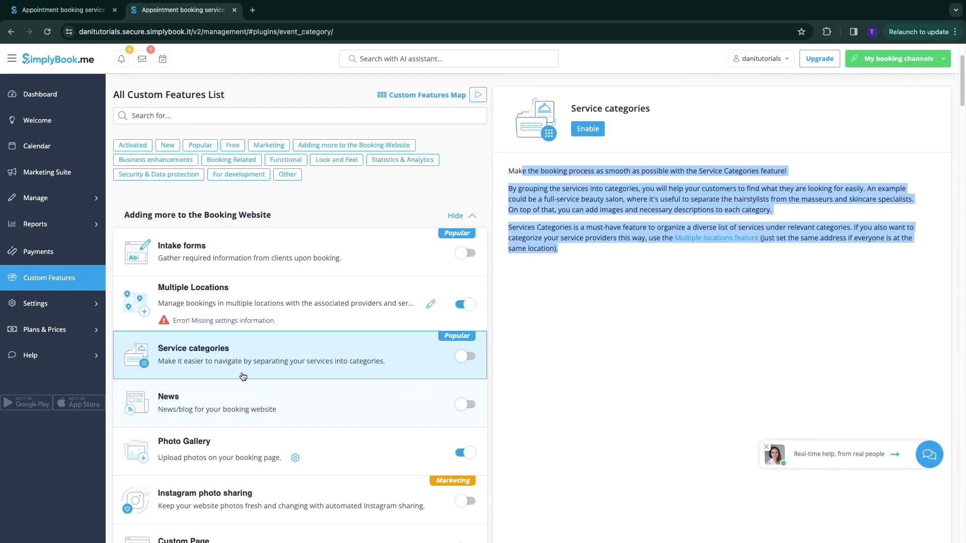
- Examine the Multiple Locations feature details, and return to the Service categories feature
left_click_drag(158, 291, 243, 292)
scroll(245, 348, "down", 1)
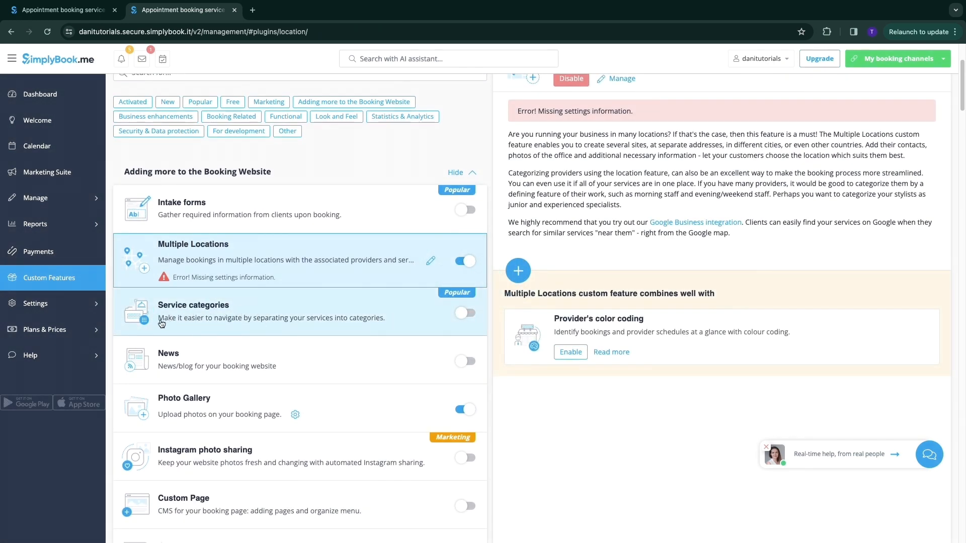
left_click_drag(164, 323, 391, 322)
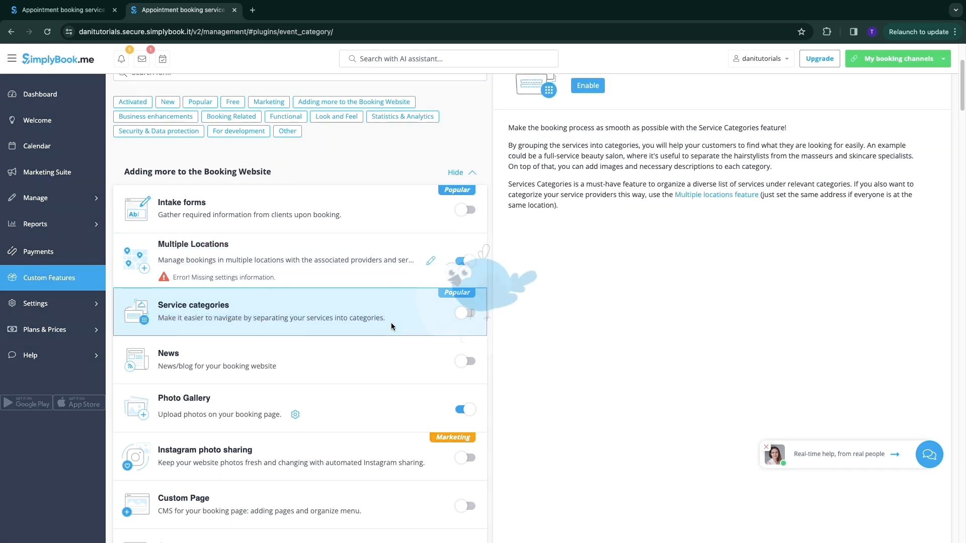
- Review the remaining booking website features and the Business enhancements, including Custom domain name, Accept payments and Accept deposits
scroll(323, 328, "down", 2)
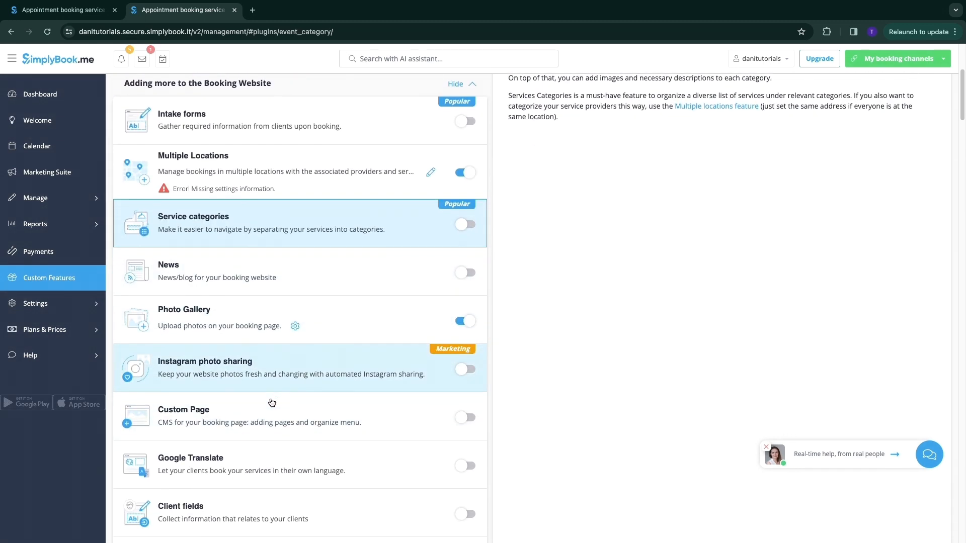
scroll(270, 367, "down", 5)
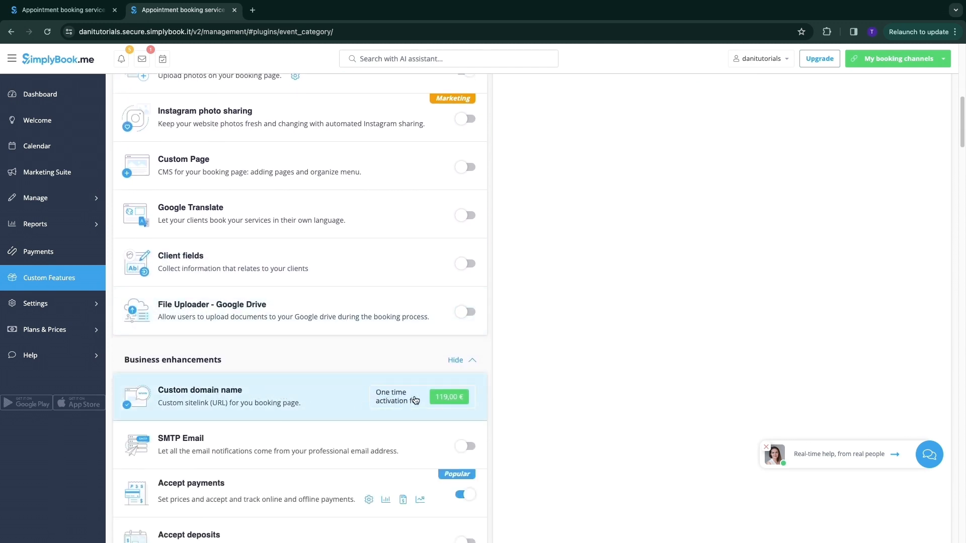
scroll(252, 395, "down", 2)
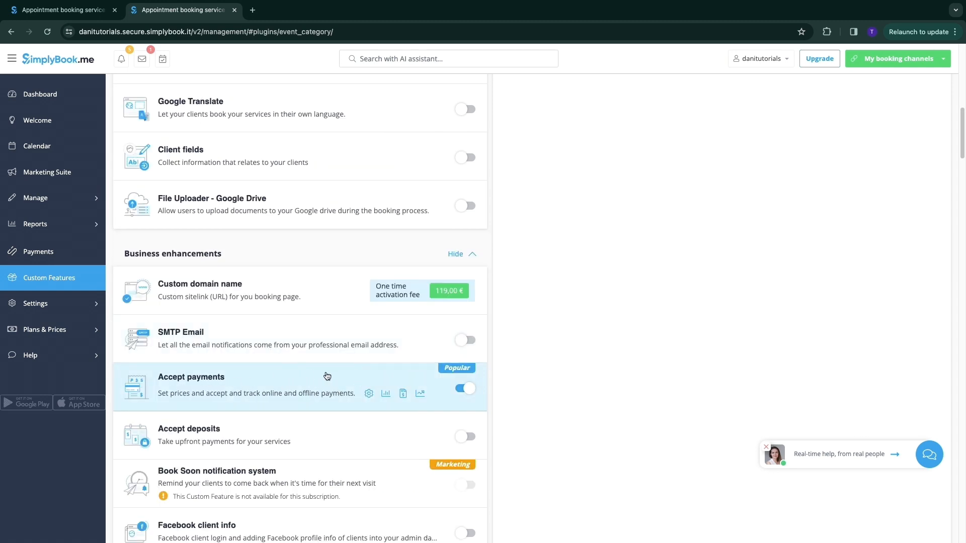
scroll(317, 392, "down", 1)
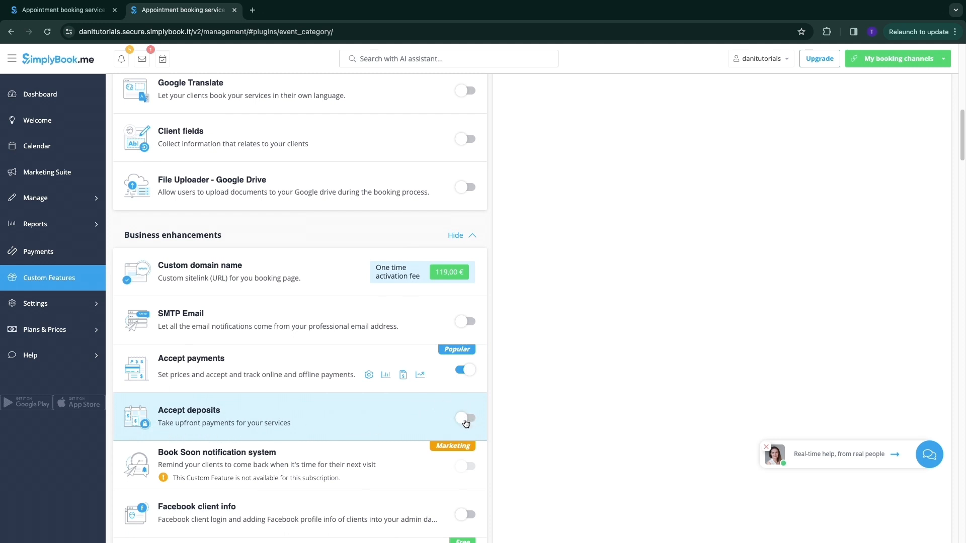
scroll(388, 422, "down", 6)
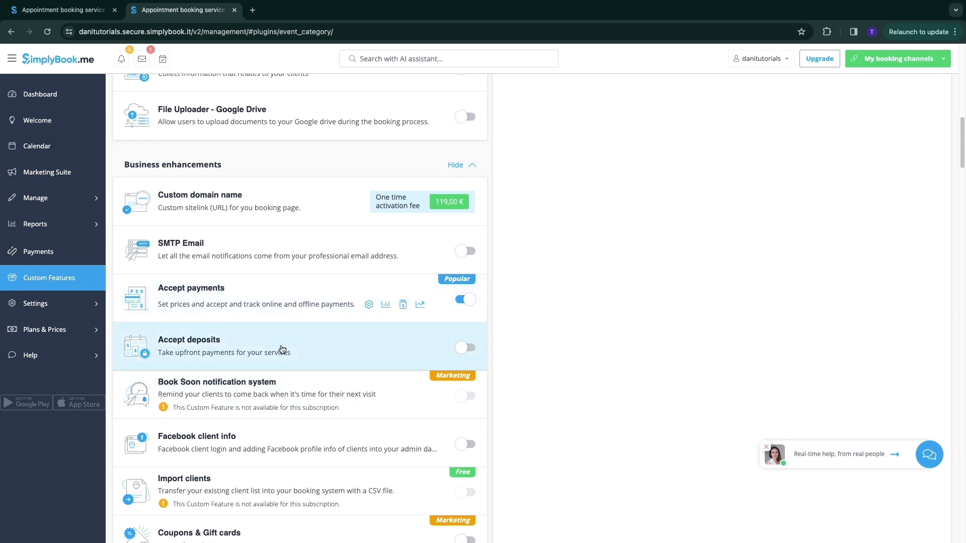
- Open the Client mobile app feature, read its description and look through the rest of the custom features
left_click(236, 358)
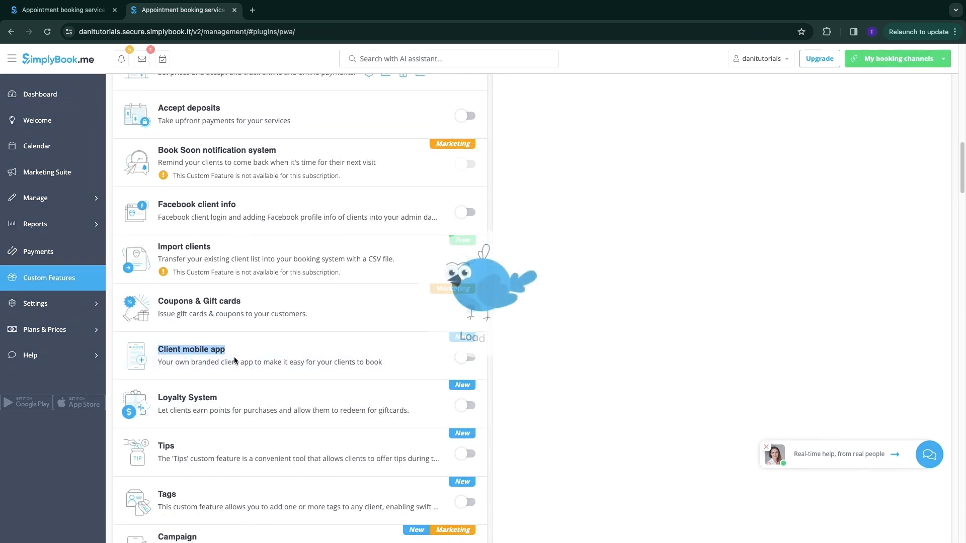
left_click_drag(157, 345, 563, 367)
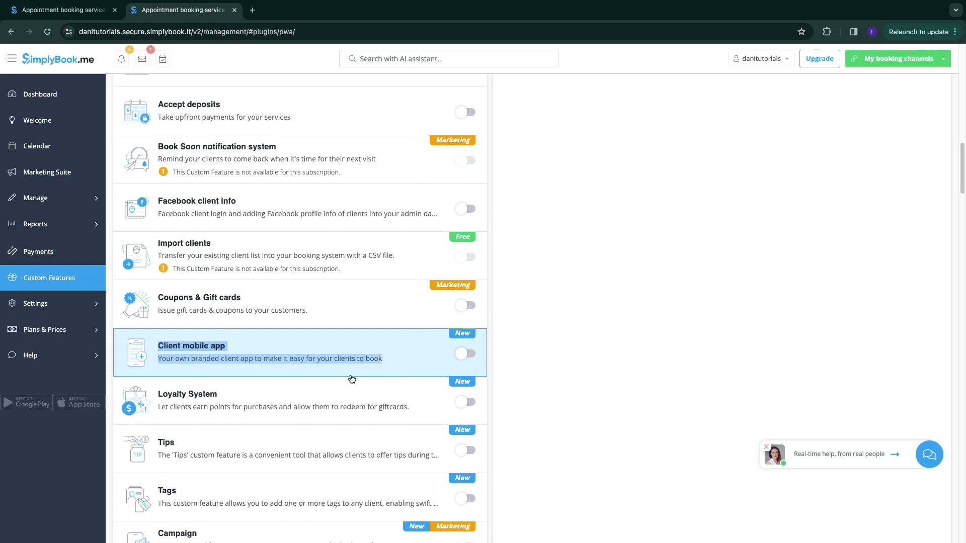
scroll(351, 379, "up", 12)
scroll(328, 449, "down", 20)
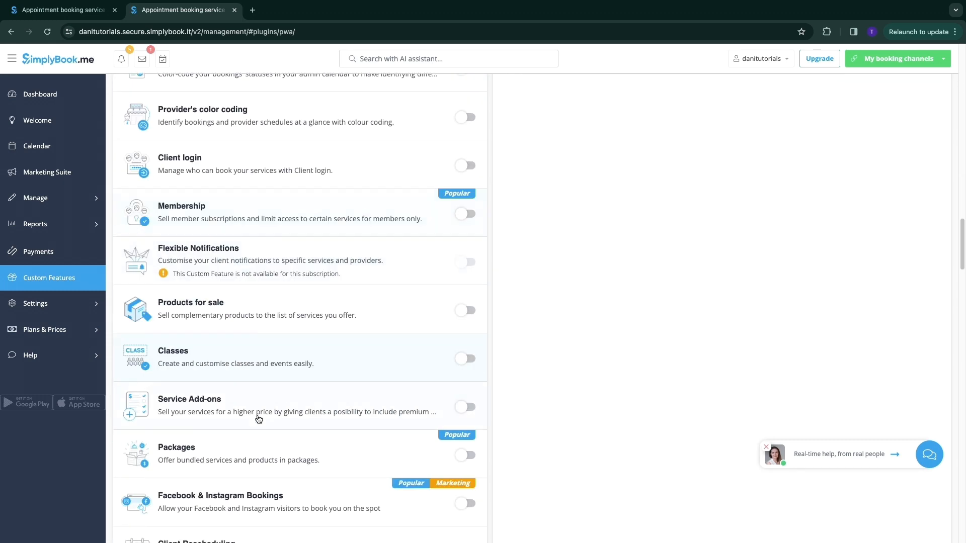
scroll(258, 419, "down", 6)
- Open the Subscriptions page and compare the yearly-billed Free, Basic, Standard, Premium and Premium Plus plans
mouse_move(71, 331)
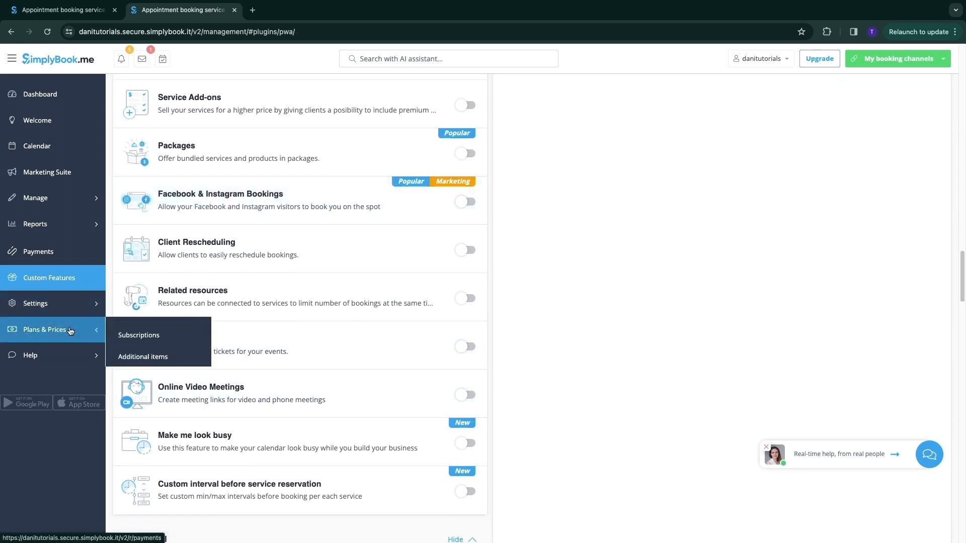
left_click(173, 336)
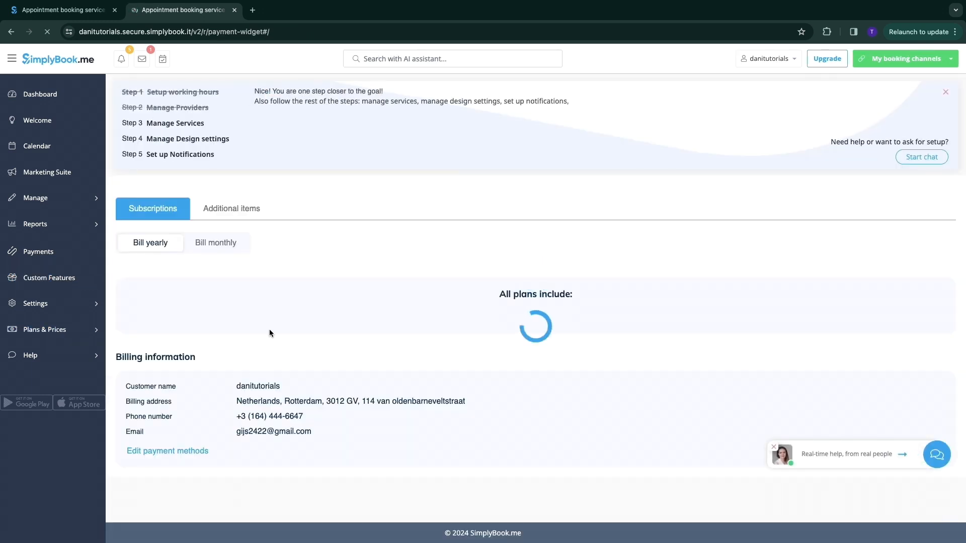
scroll(274, 333, "down", 5)
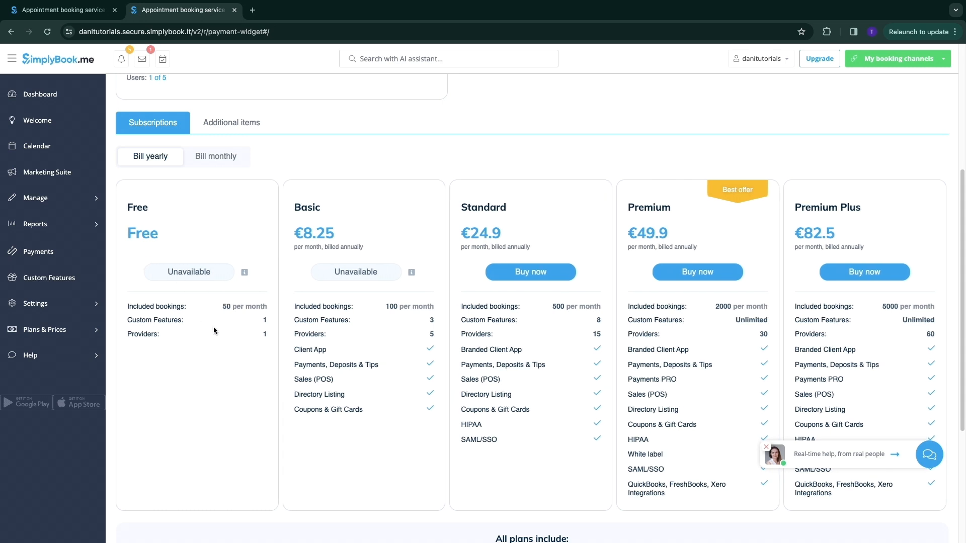
scroll(279, 313, "down", 5)
- Open the Marketing Suite and examine its SimplyBook.me channels, including the Client mobile app and Booking Website QR code
left_click(66, 176)
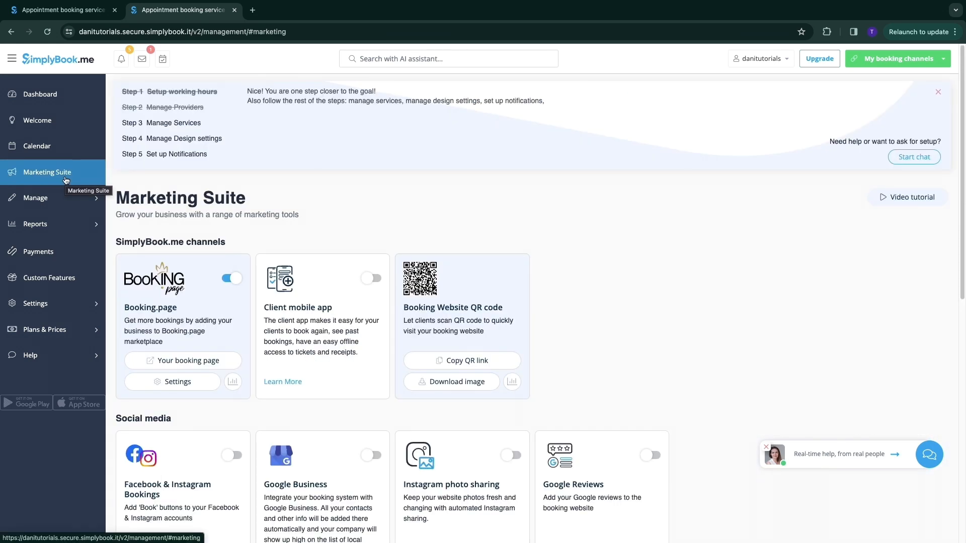
left_click_drag(117, 198, 261, 203)
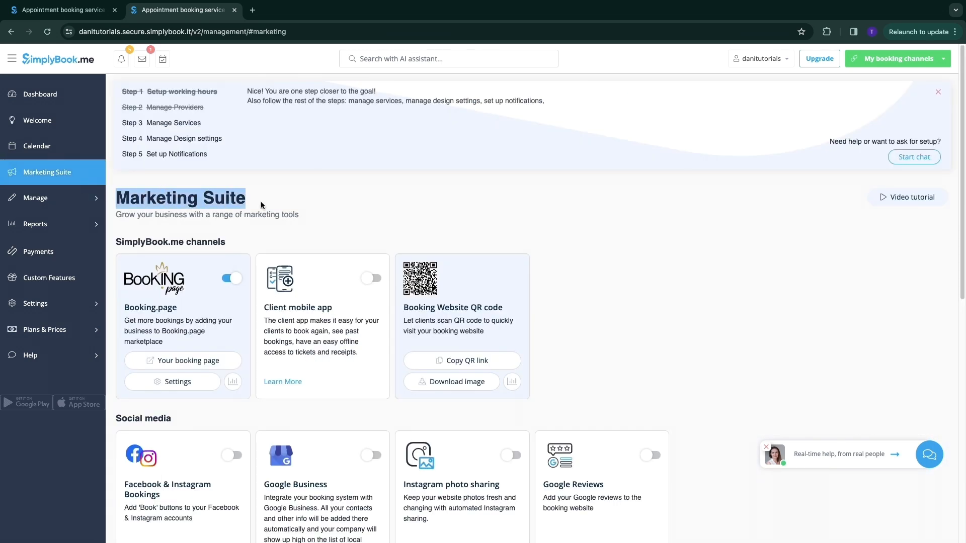
left_click_drag(116, 214, 318, 219)
scroll(319, 218, "down", 2)
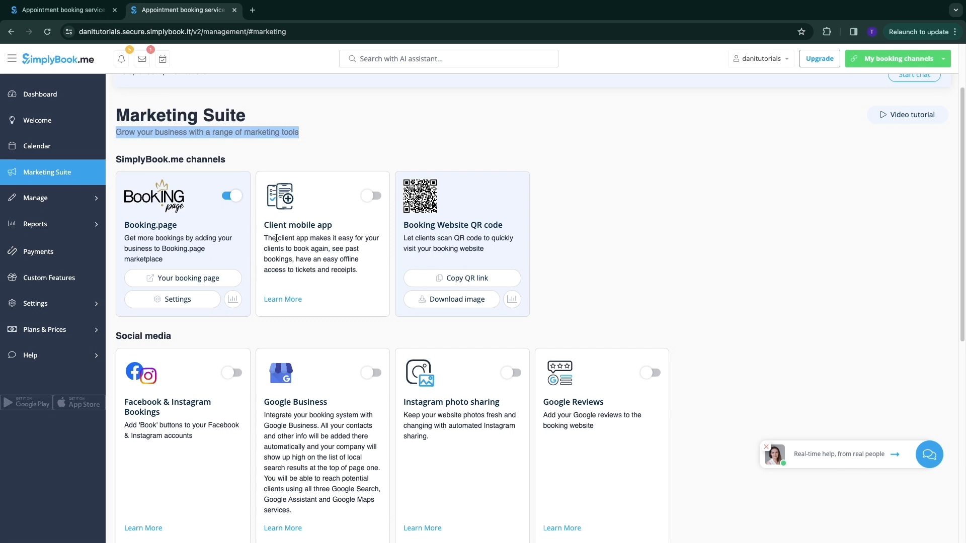
left_click_drag(264, 225, 333, 226)
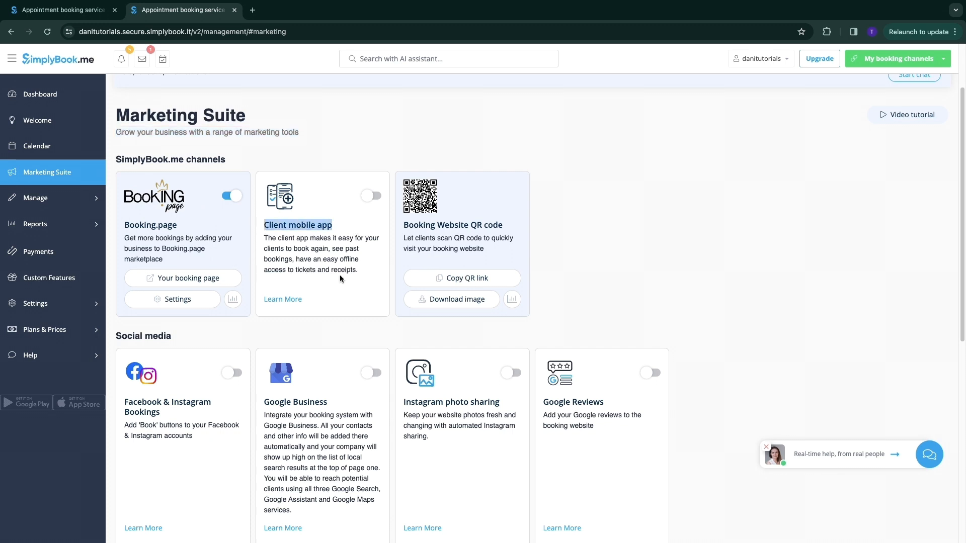
left_click_drag(403, 225, 516, 232)
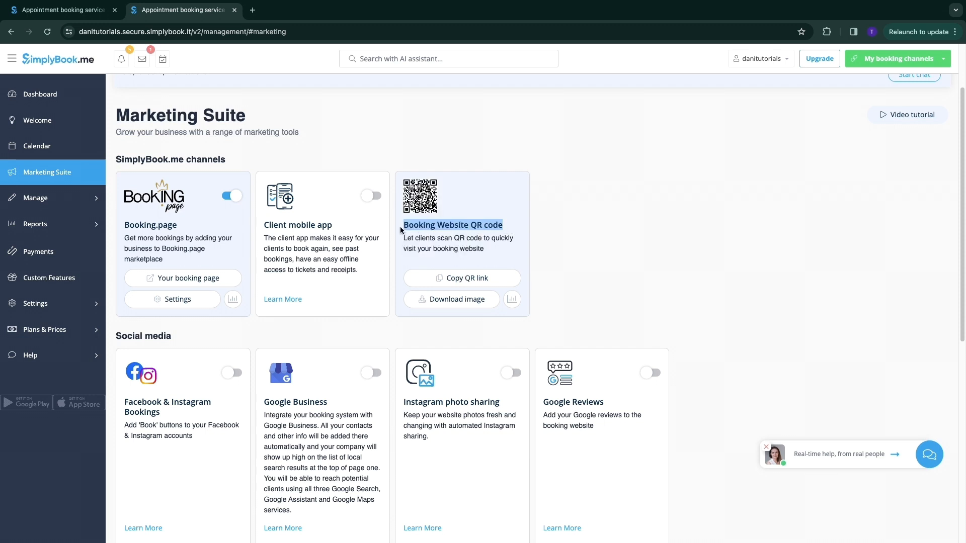
- Review the Marketing Suite's social media options, including Facebook & Instagram Bookings, Google Business and Instagram photo sharing
mouse_move(418, 210)
scroll(357, 280, "down", 3)
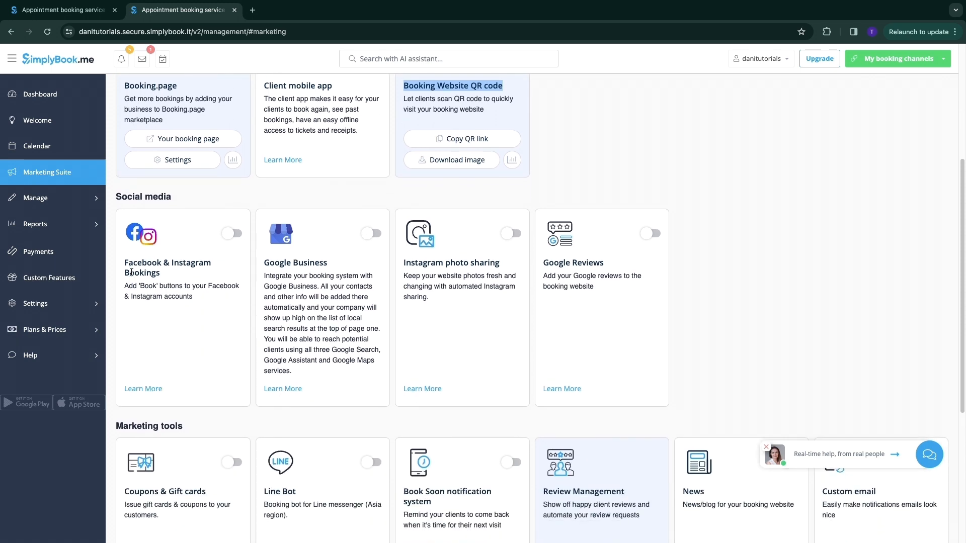
left_click_drag(126, 287, 212, 305)
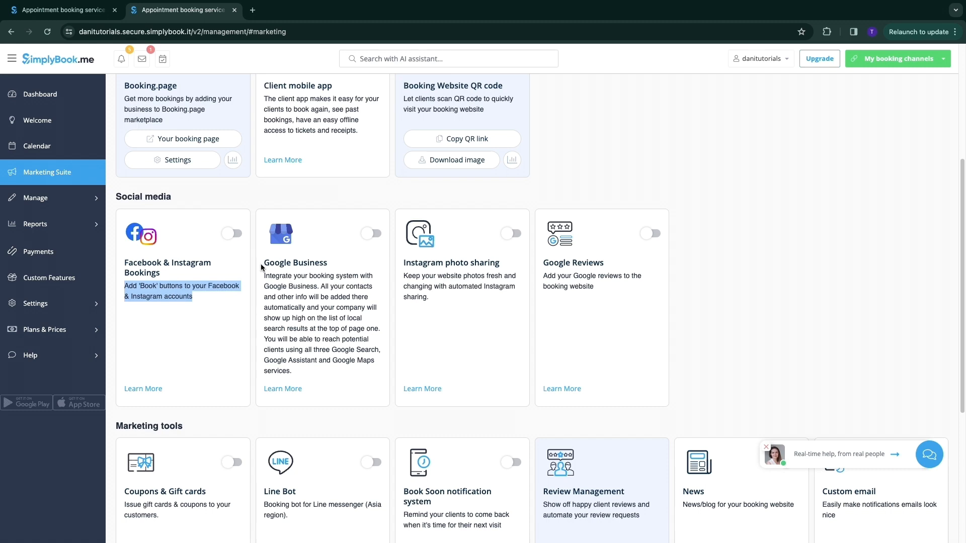
left_click_drag(263, 263, 328, 262)
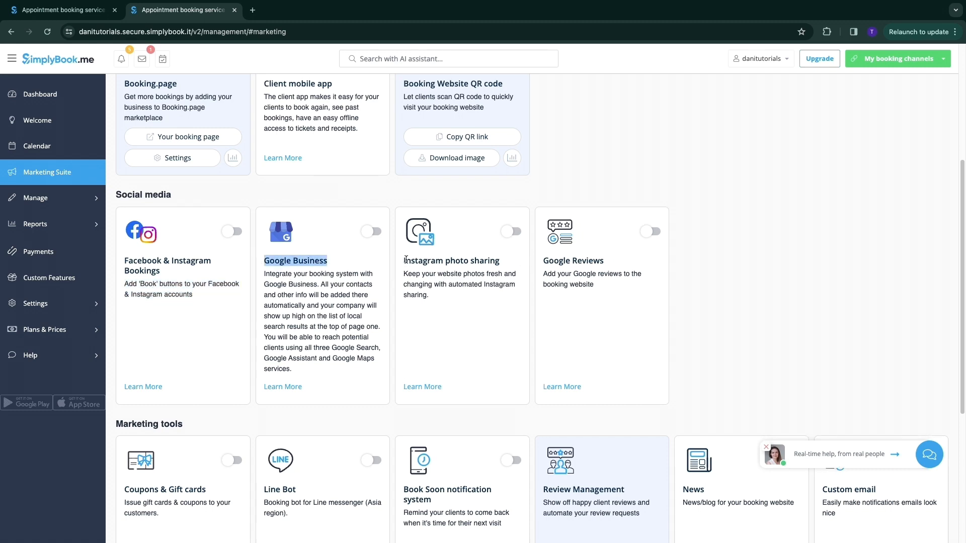
left_click_drag(405, 263, 533, 270)
- Examine the Marketing tools, including Coupons & Gift cards, Line Bot, Book Soon notification system and Review Management
scroll(282, 280, "down", 2)
scroll(283, 280, "down", 3)
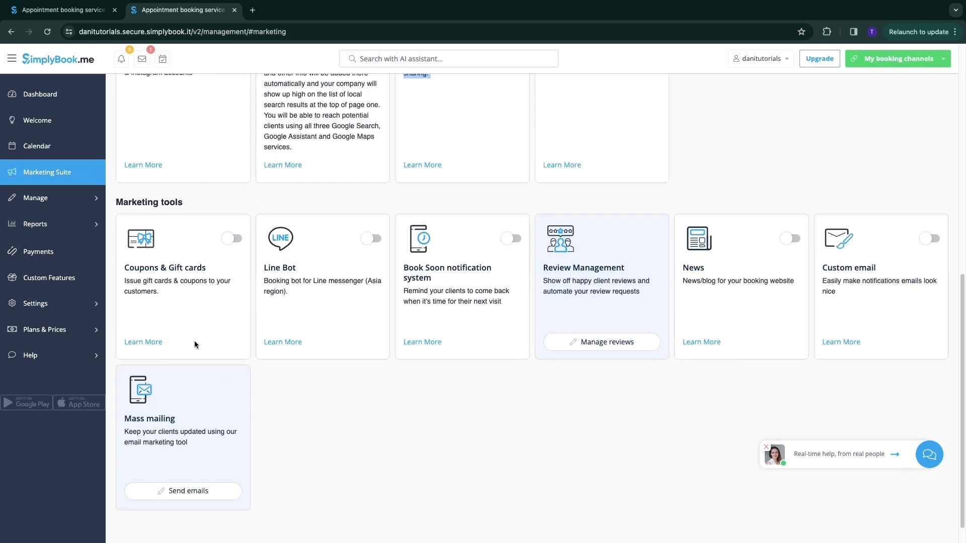
left_click_drag(125, 268, 308, 277)
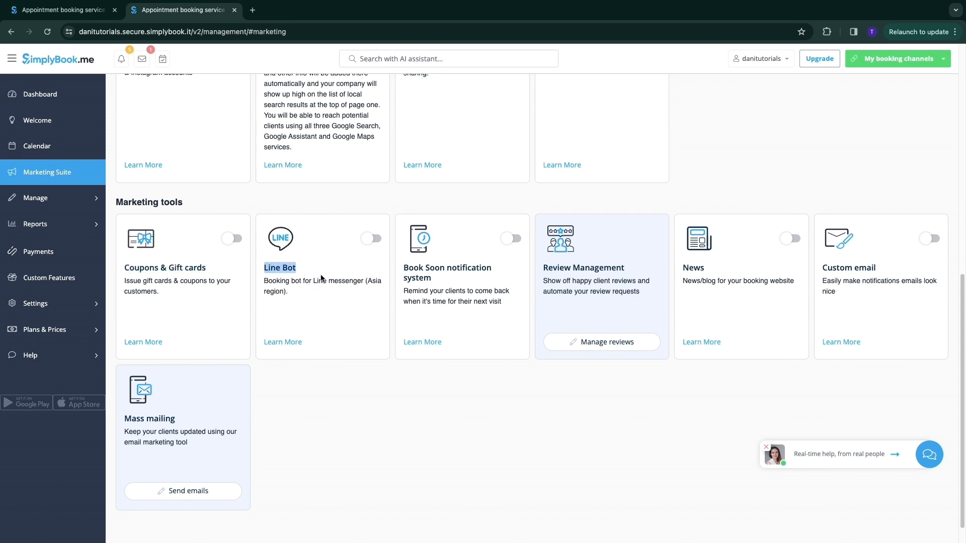
left_click(406, 268)
left_click_drag(406, 267, 475, 276)
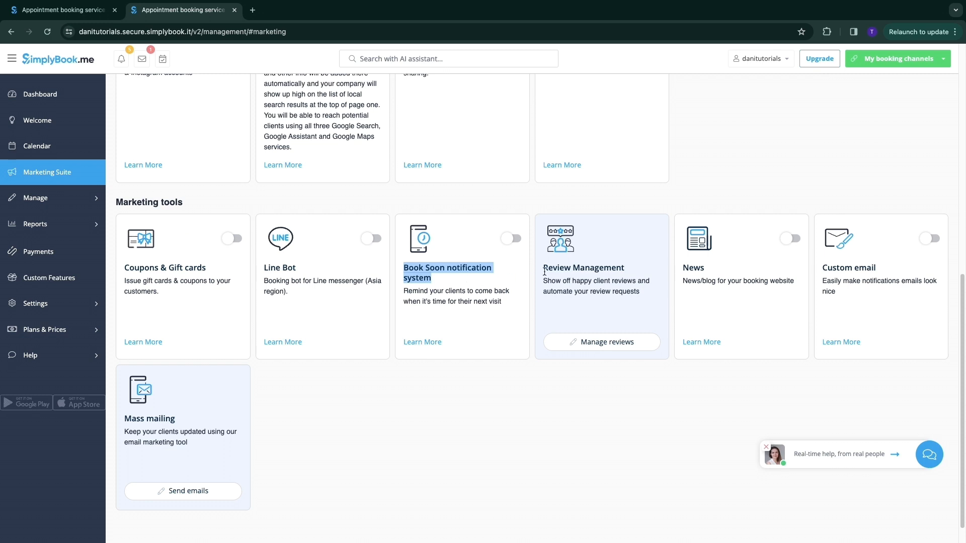
left_click_drag(543, 267, 626, 278)
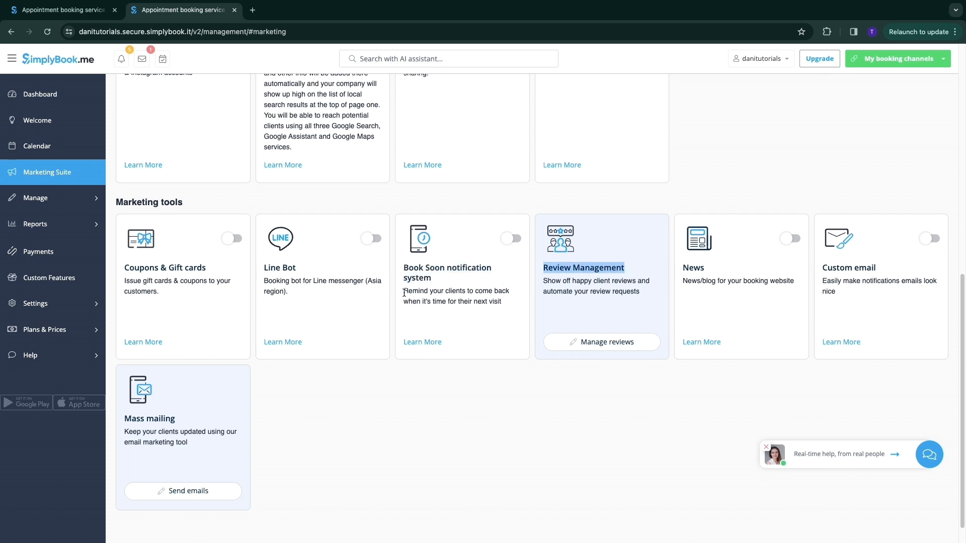
left_click_drag(404, 291, 497, 305)
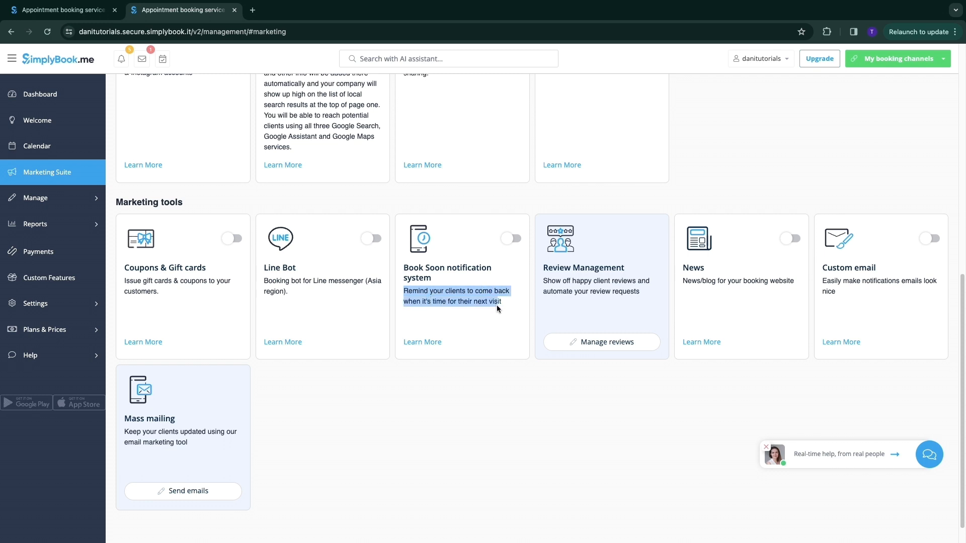
left_click(497, 306)
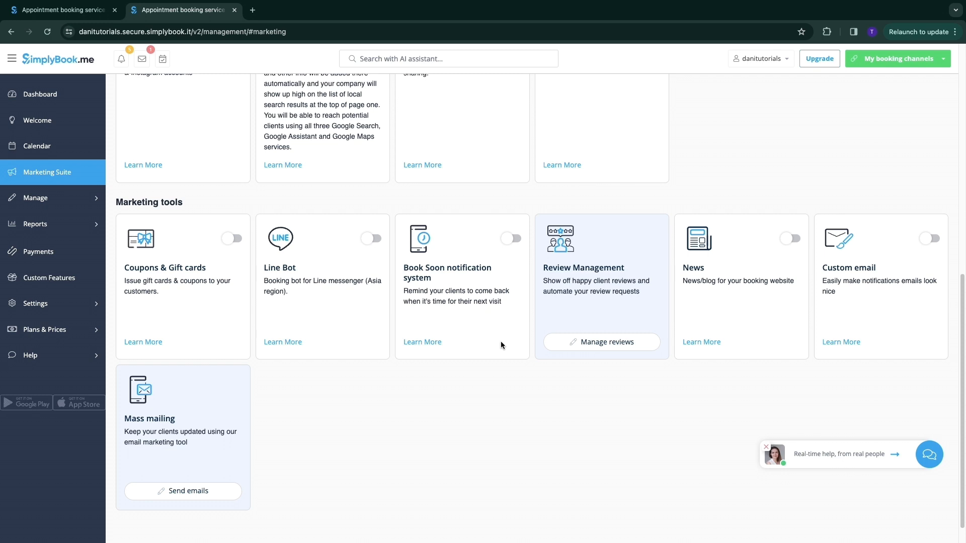
left_click(507, 234)
- Open the booking Calendar and dismiss the Admin App promotion to view the service providers' schedule
left_click(37, 146)
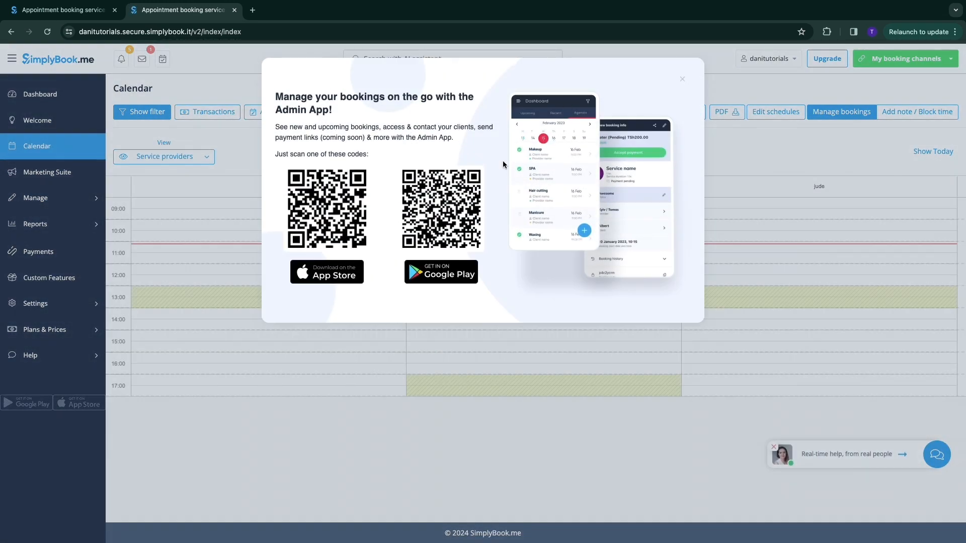
left_click(681, 80)
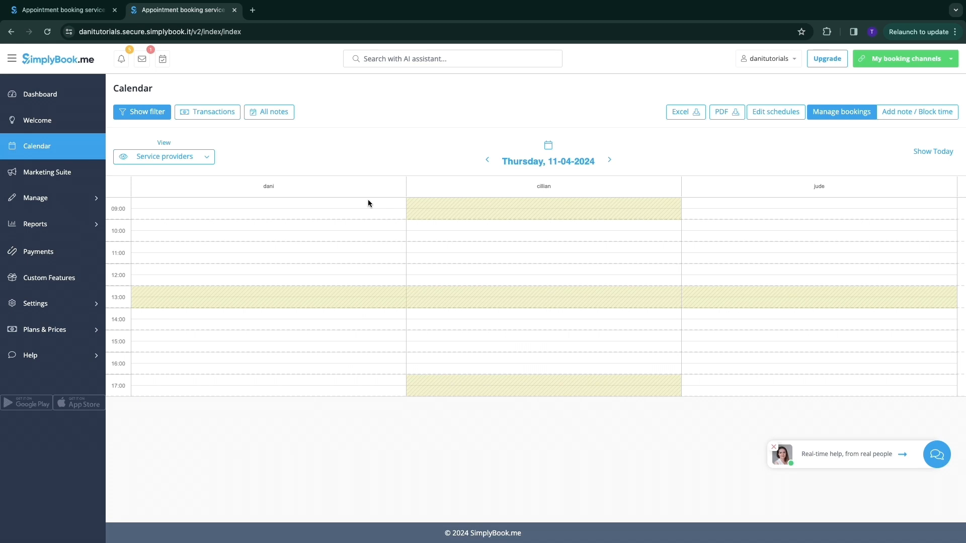
- Open the Users management page and start adding a new user
left_click(35, 197)
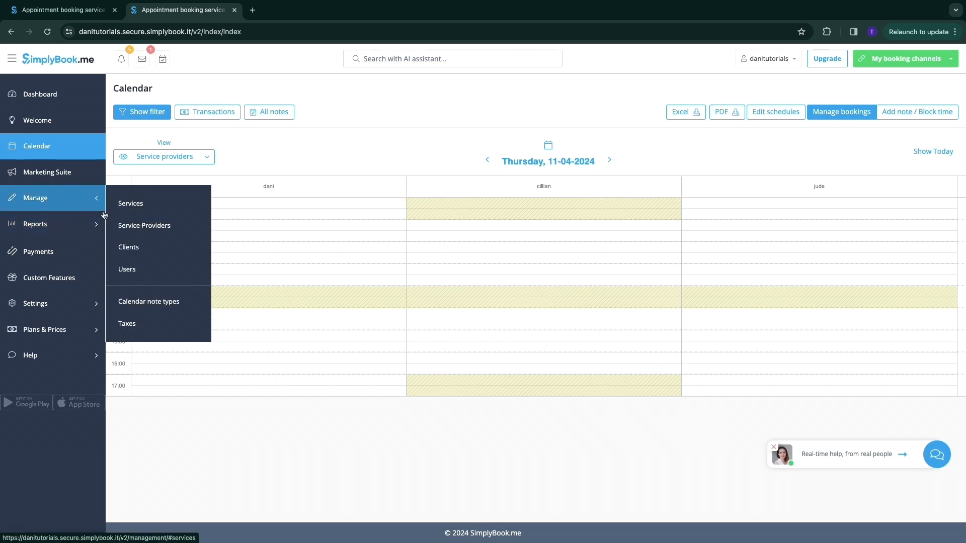
left_click(166, 276)
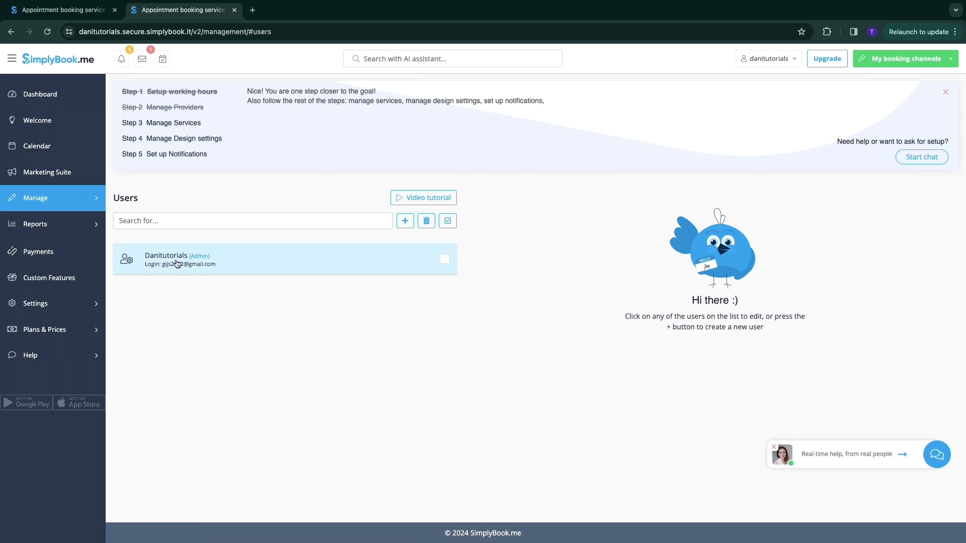
left_click(405, 221)
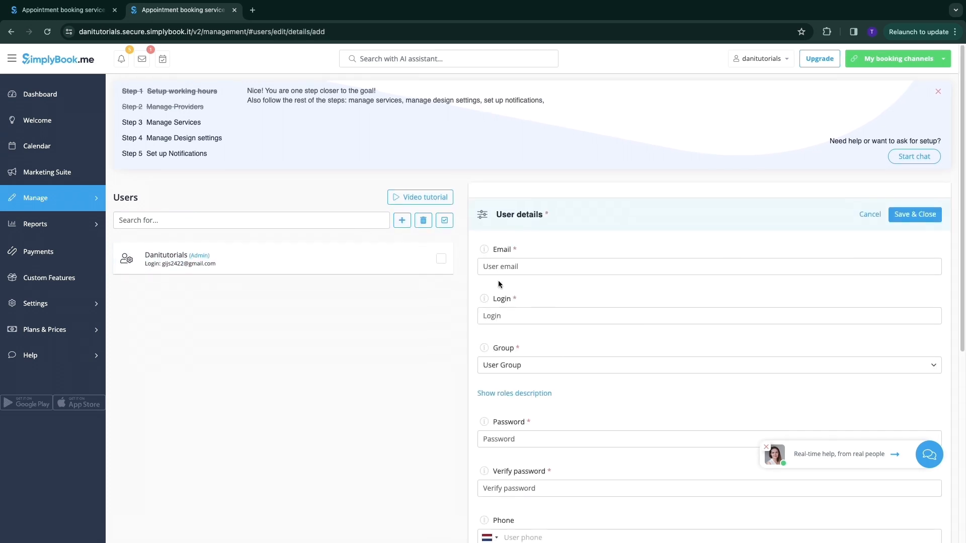
- Review the new user form's Email, Login, password and name fields, and switch on Send login information to user
mouse_move(490, 251)
left_click_drag(492, 250, 528, 253)
left_click_drag(496, 301, 534, 304)
scroll(608, 310, "down", 1)
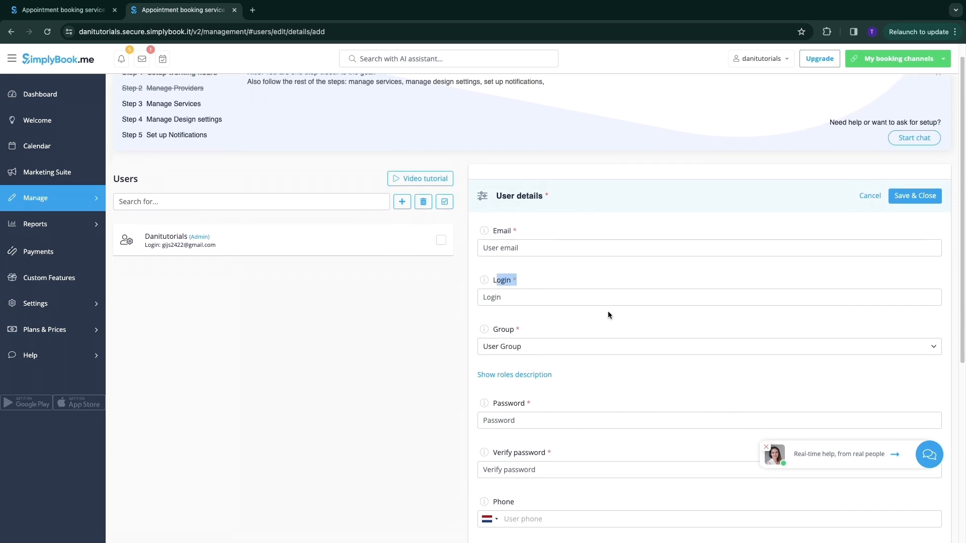
scroll(500, 400, "down", 5)
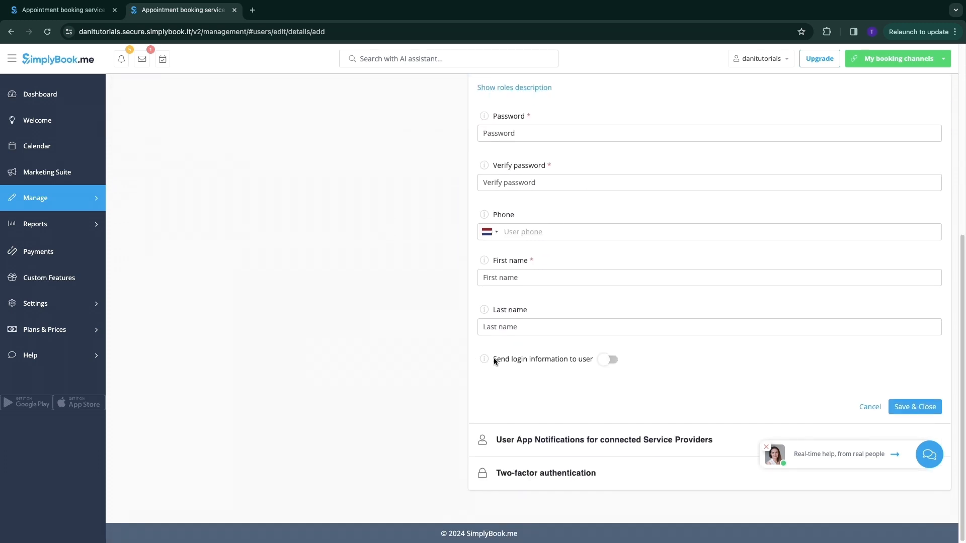
left_click_drag(493, 359, 569, 360)
left_click(608, 359)
scroll(303, 224, "up", 5)
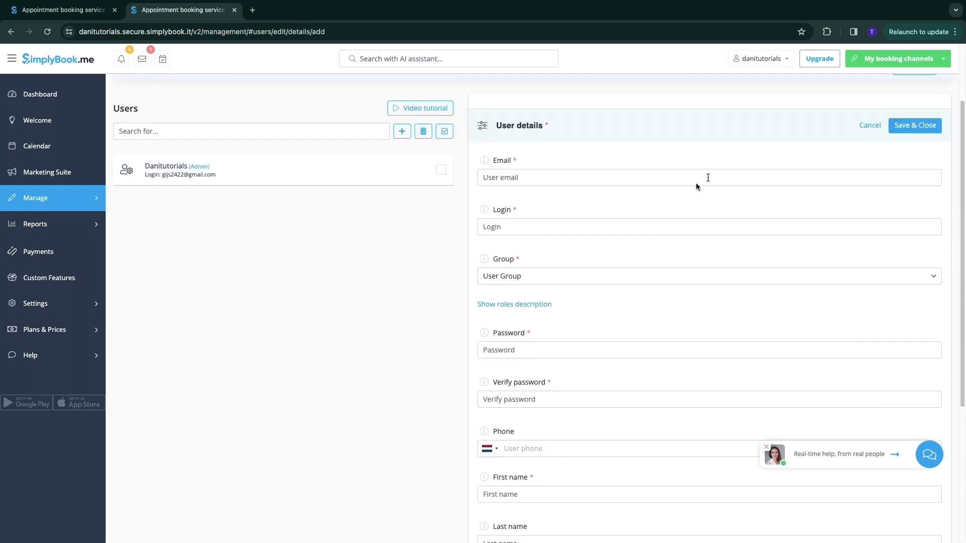
scroll(342, 301, "up", 2)
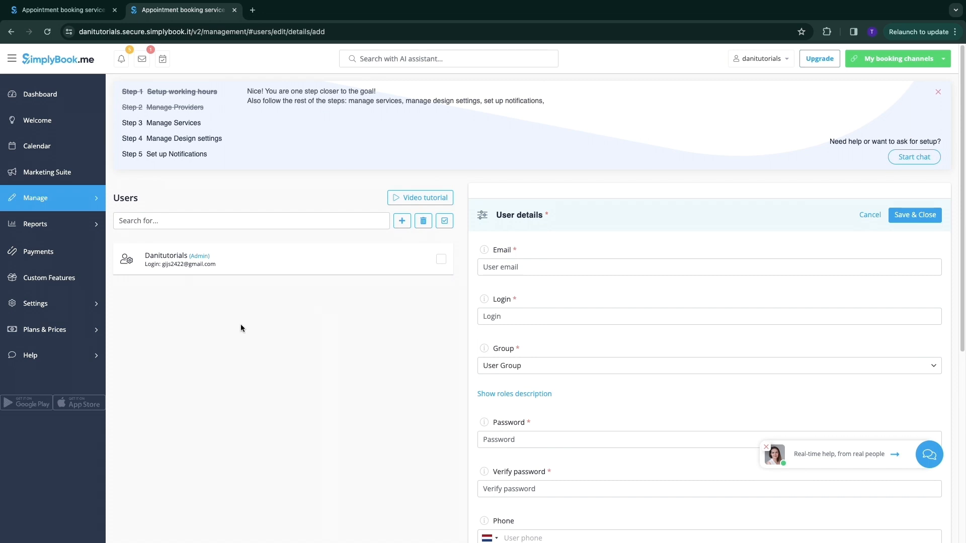